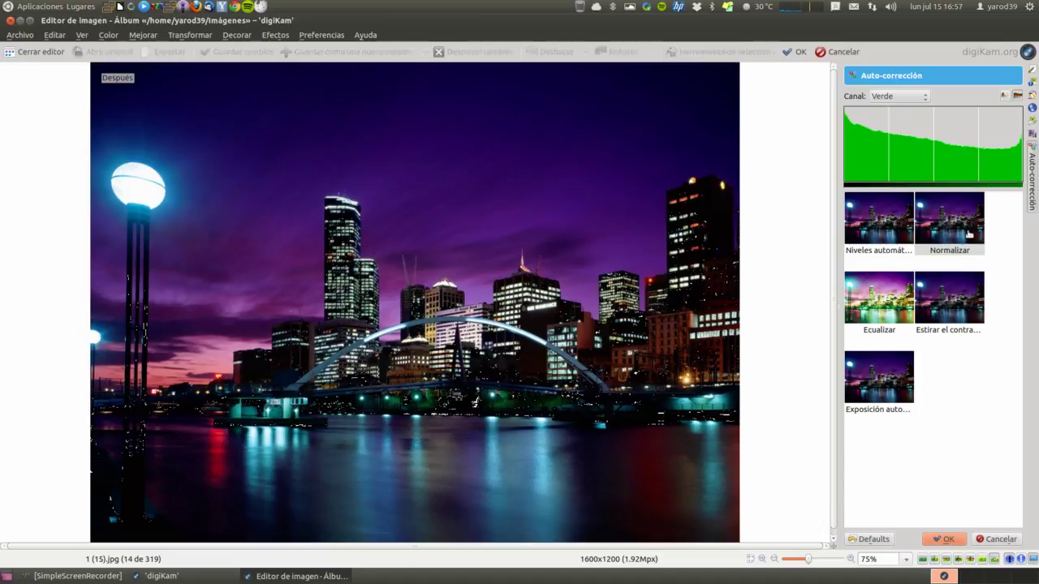
- Preview the auto-correction presets Normalizar, Ecualizar, contrast stretch and auto-exposure on the photo, and cancel the correction
click(939, 234)
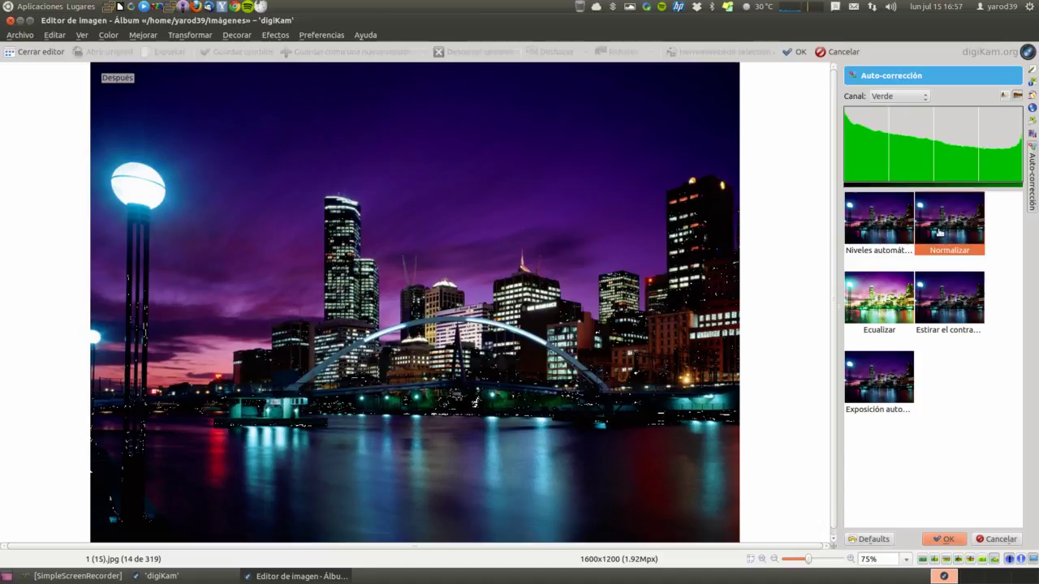
click(870, 295)
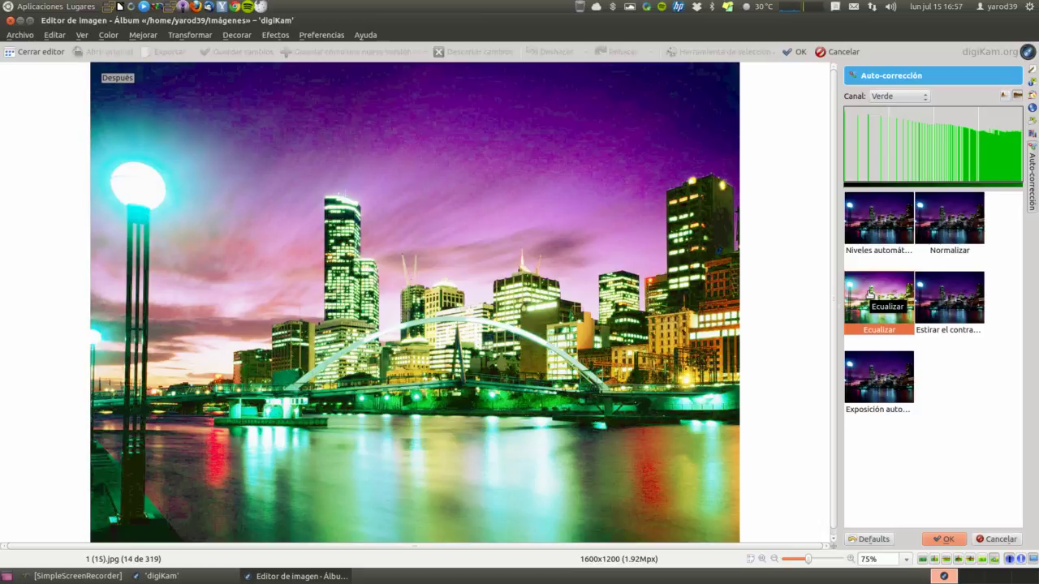
click(954, 308)
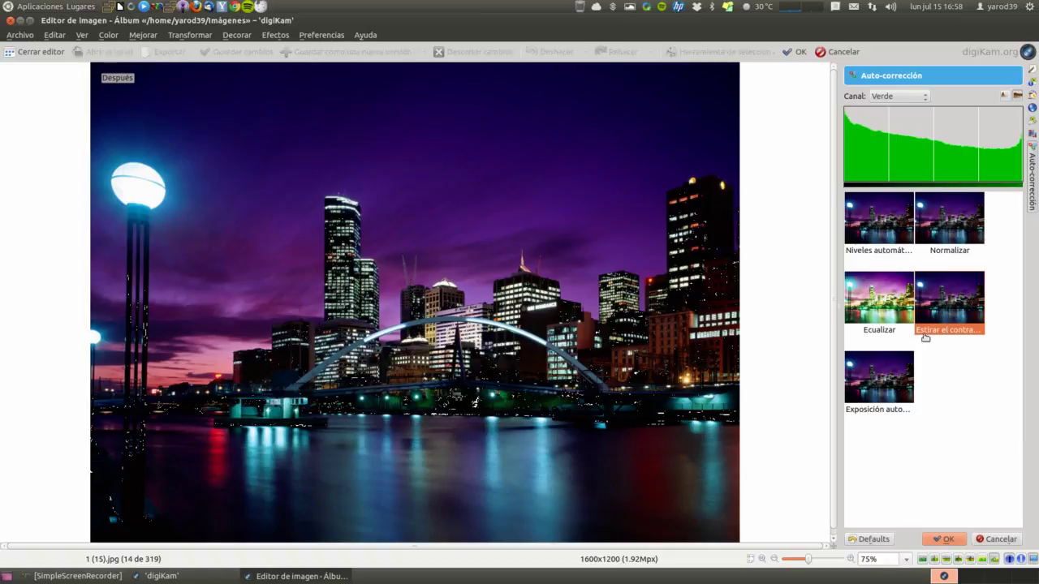
click(888, 384)
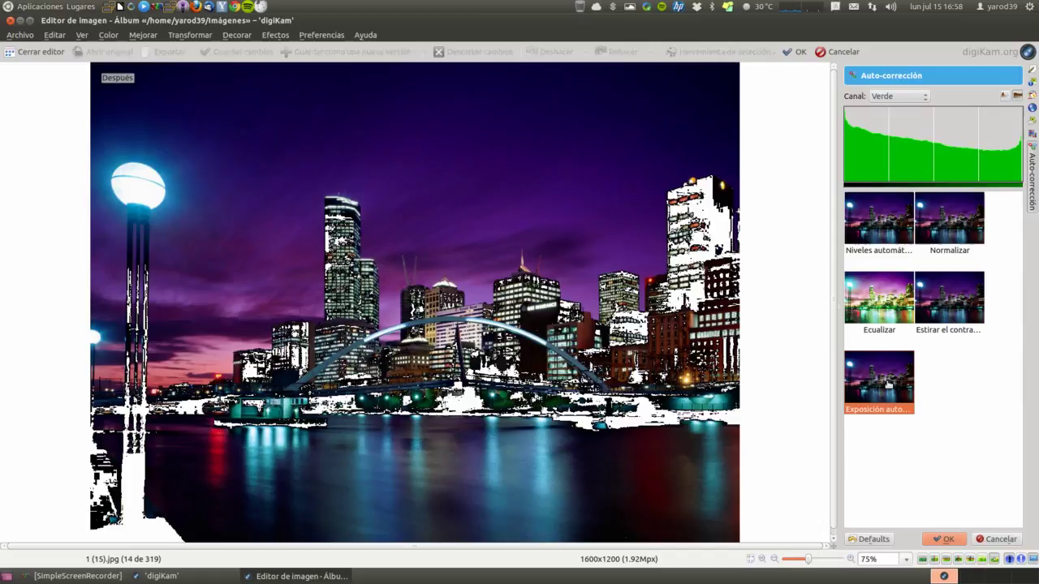
click(998, 540)
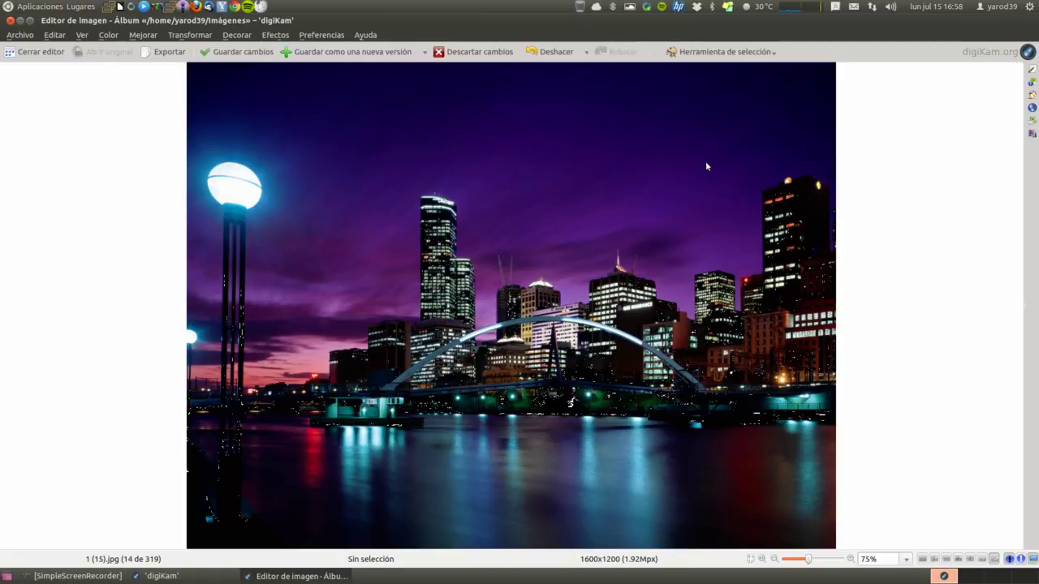
- Try the Brillo/Contraste/Gamma adjustment with brightness 55, contrast -48 and gamma 2,31, and cancel it
click(702, 52)
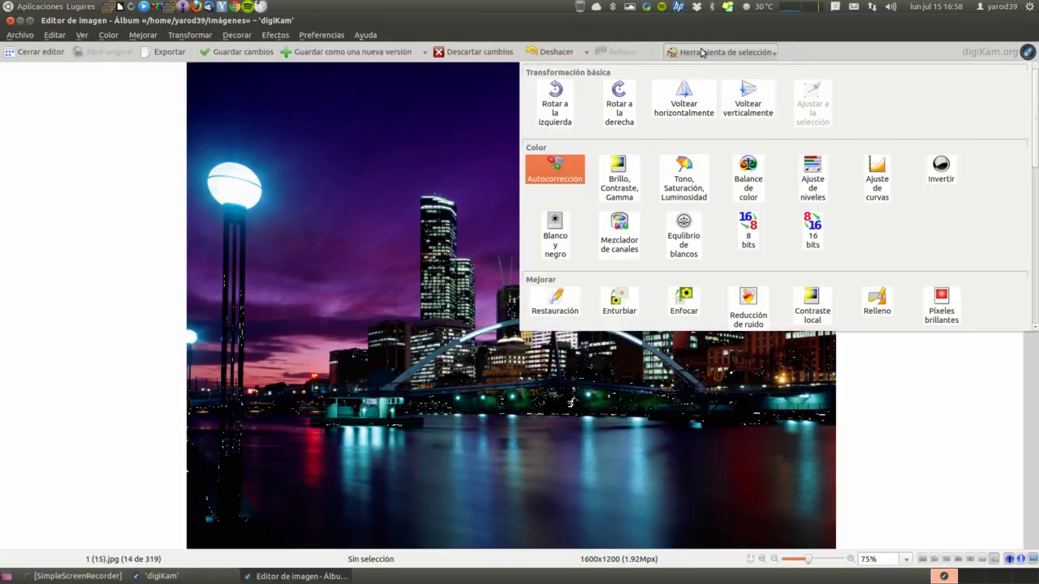
click(615, 178)
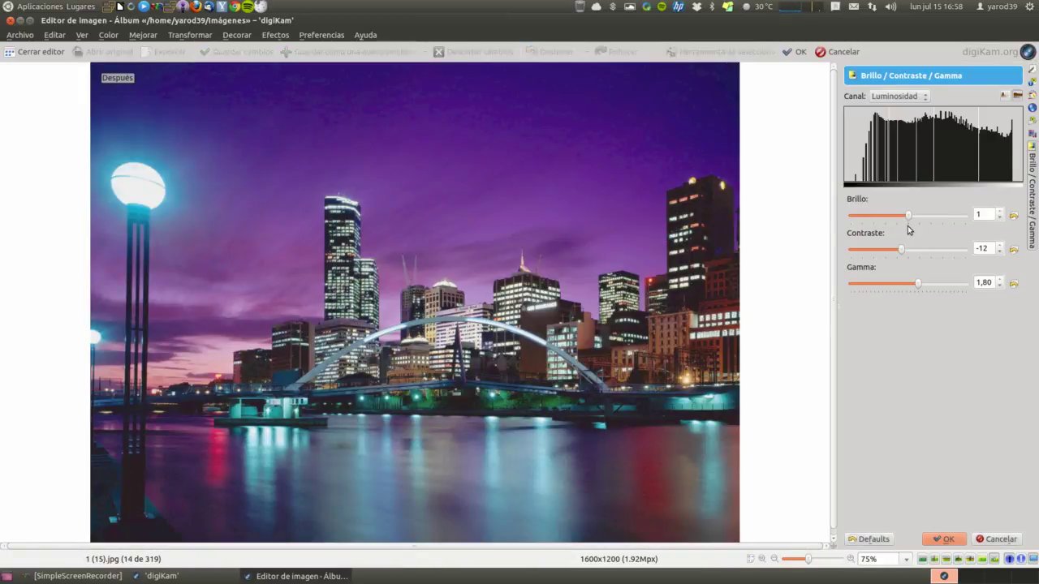
drag(908, 217, 939, 215)
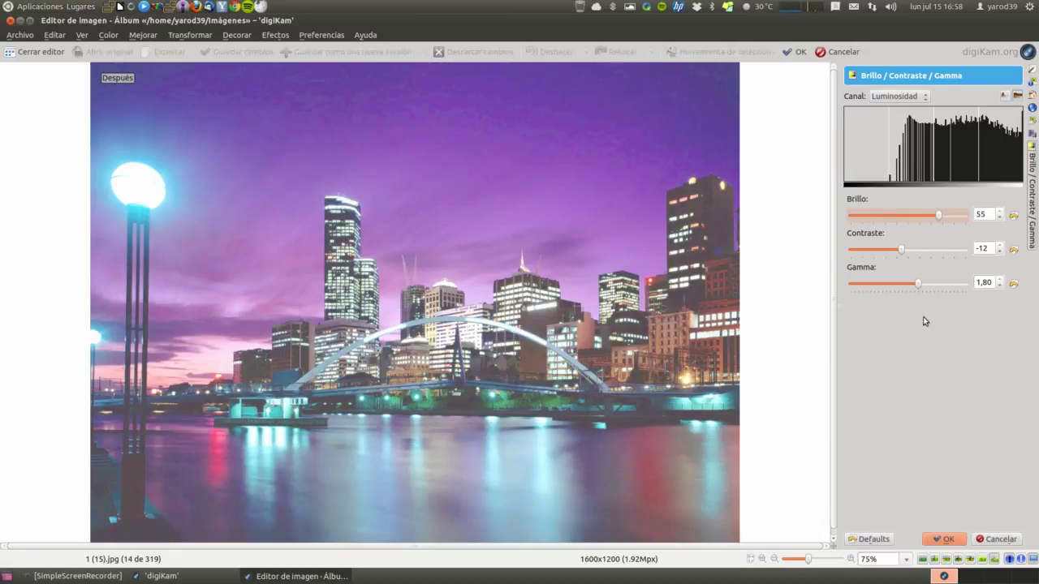
drag(903, 250, 881, 250)
drag(917, 282, 937, 283)
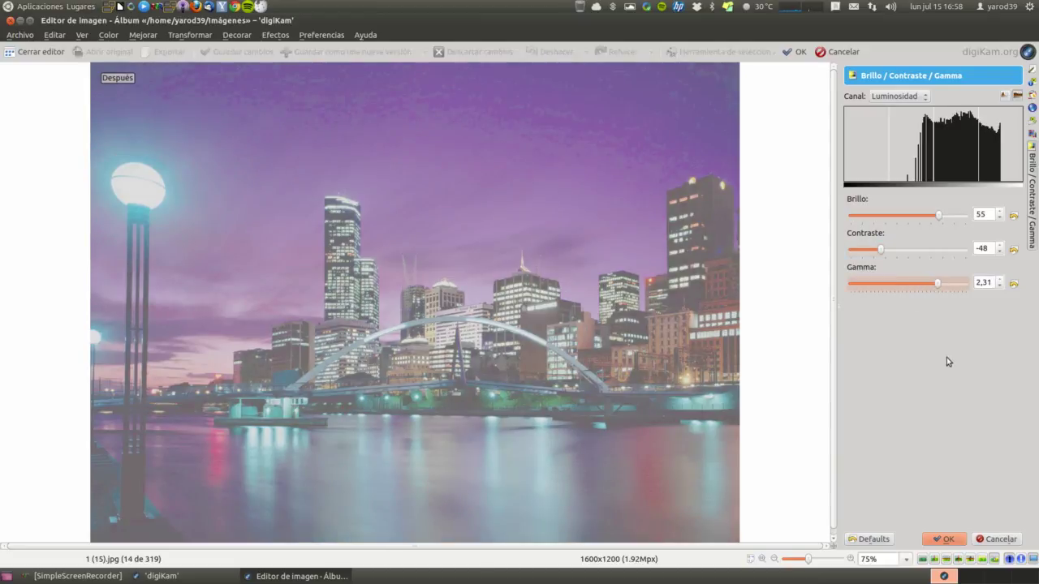
mouse_move(611, 440)
click(998, 539)
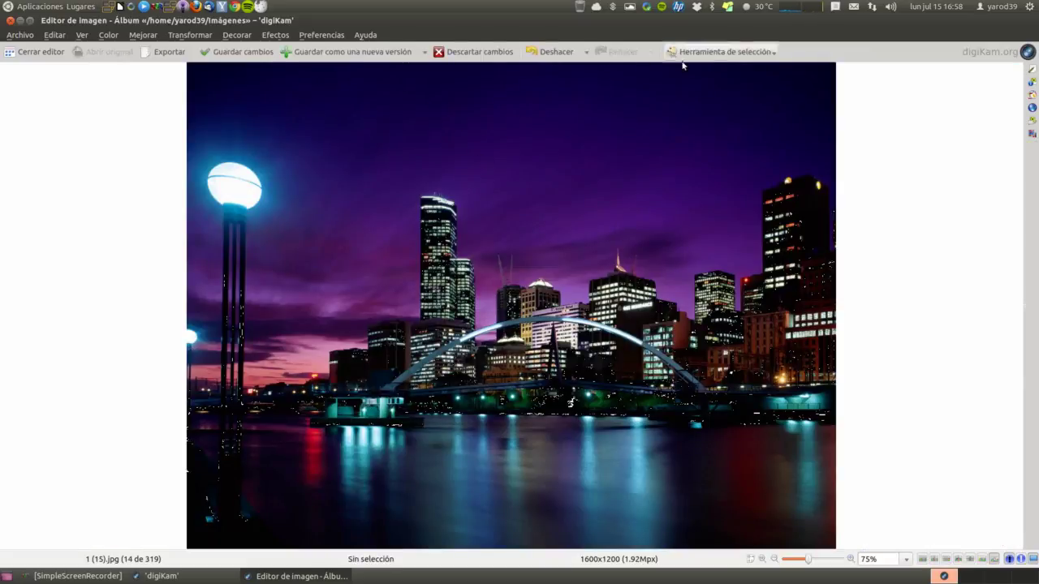
- Try the Tono/Saturación/Brillo adjustment with hue 74, saturation 37,20, vibration 33,40 and luminosity 55,00, and cancel it
click(717, 54)
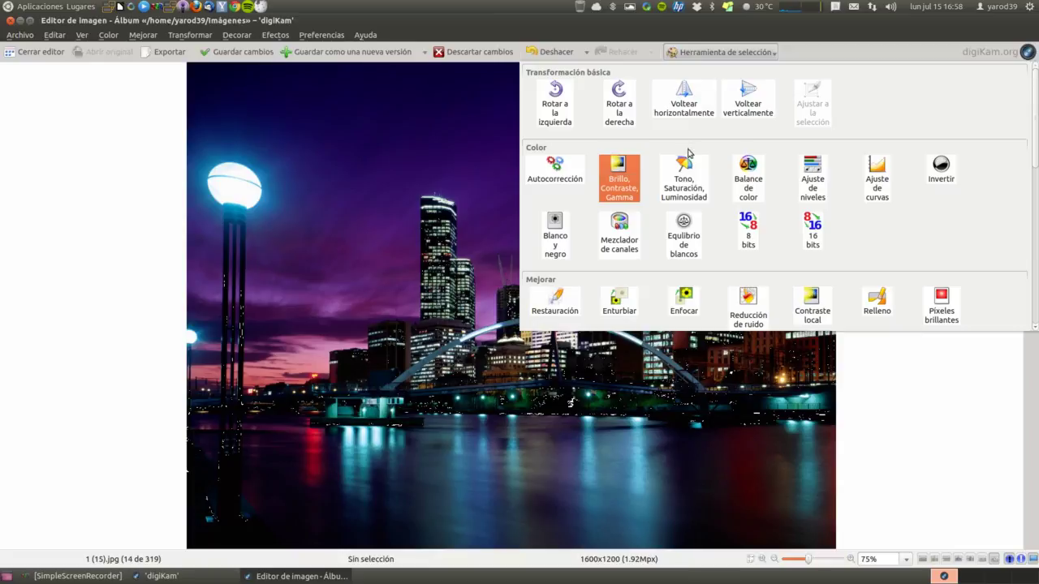
click(684, 183)
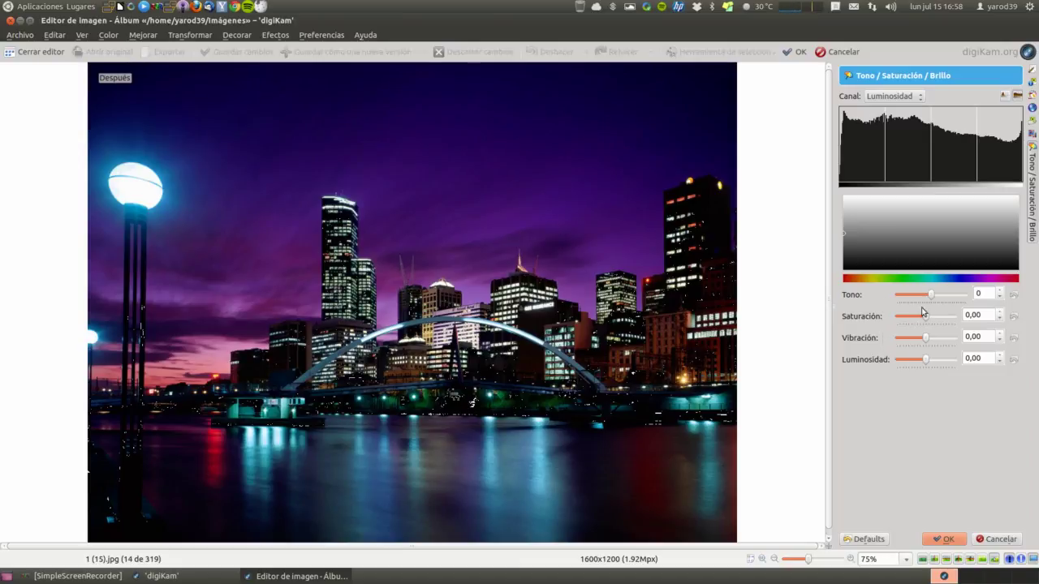
drag(930, 295, 942, 365)
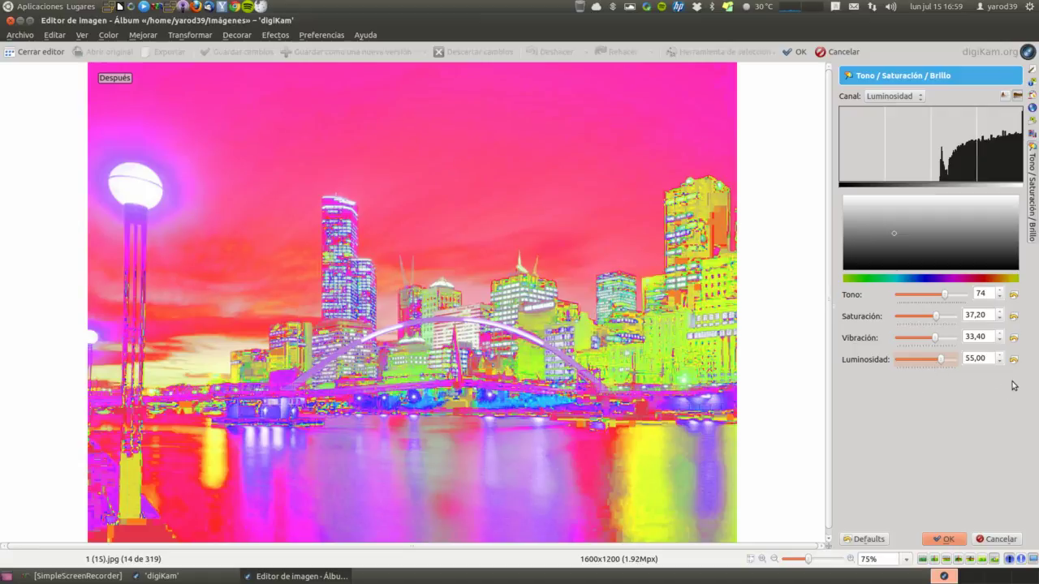
click(999, 540)
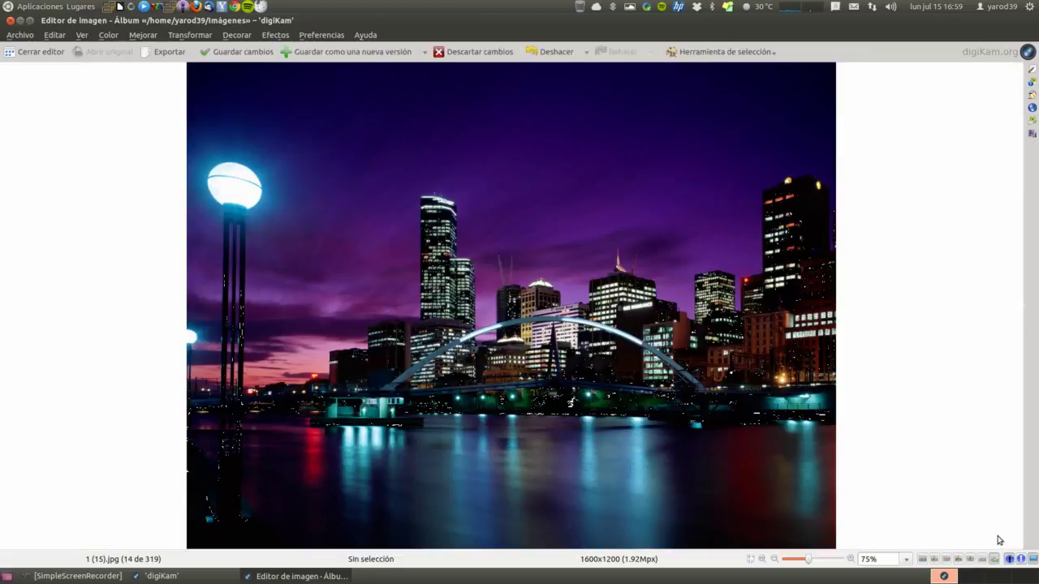
- Try a color balance of 45 for Cian-Rojo, 45 for Magenta-Verde and 61 for Amarillo-Azul, and cancel it
click(708, 52)
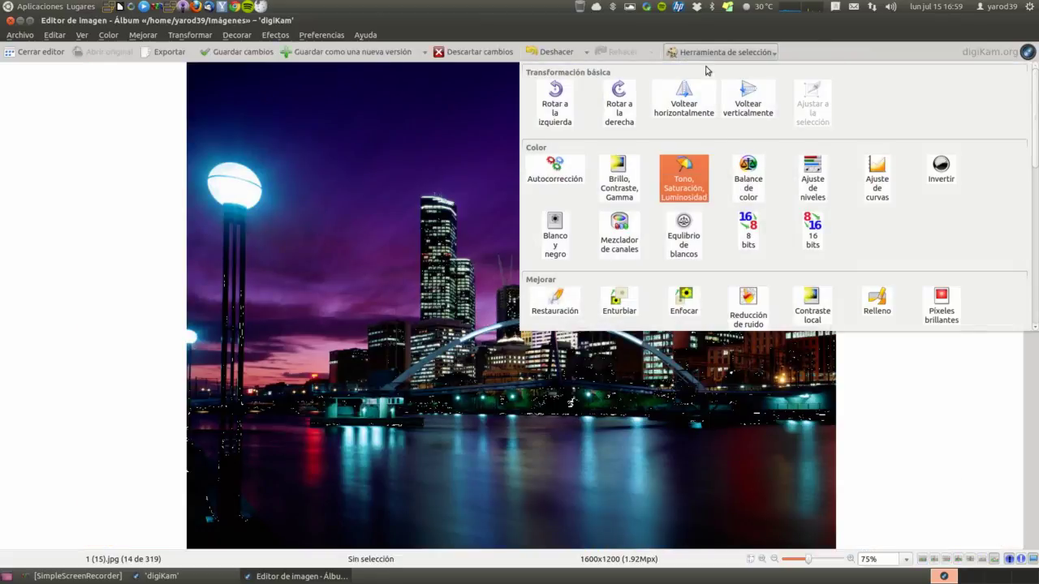
click(750, 190)
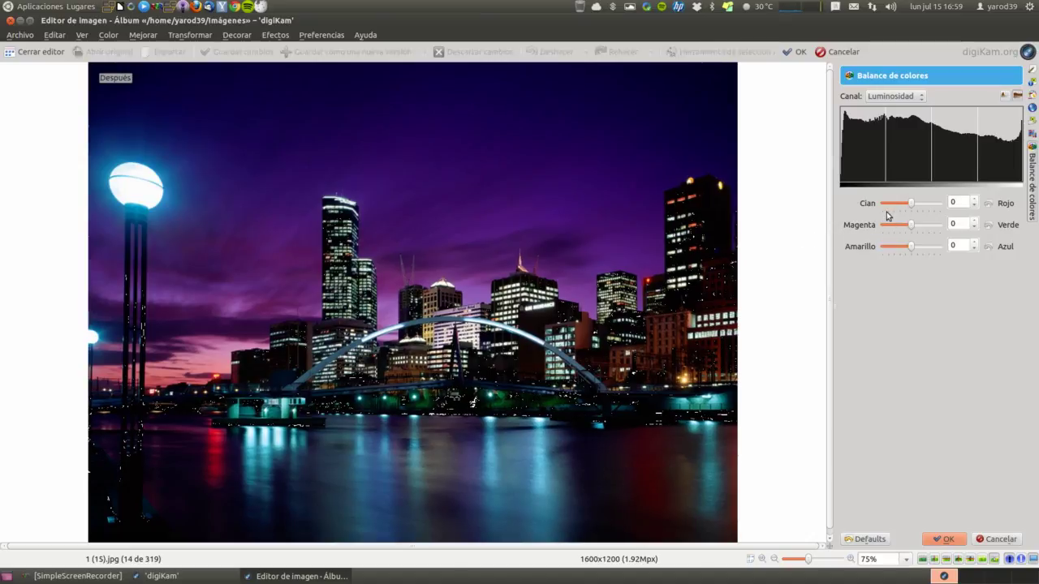
click(923, 98)
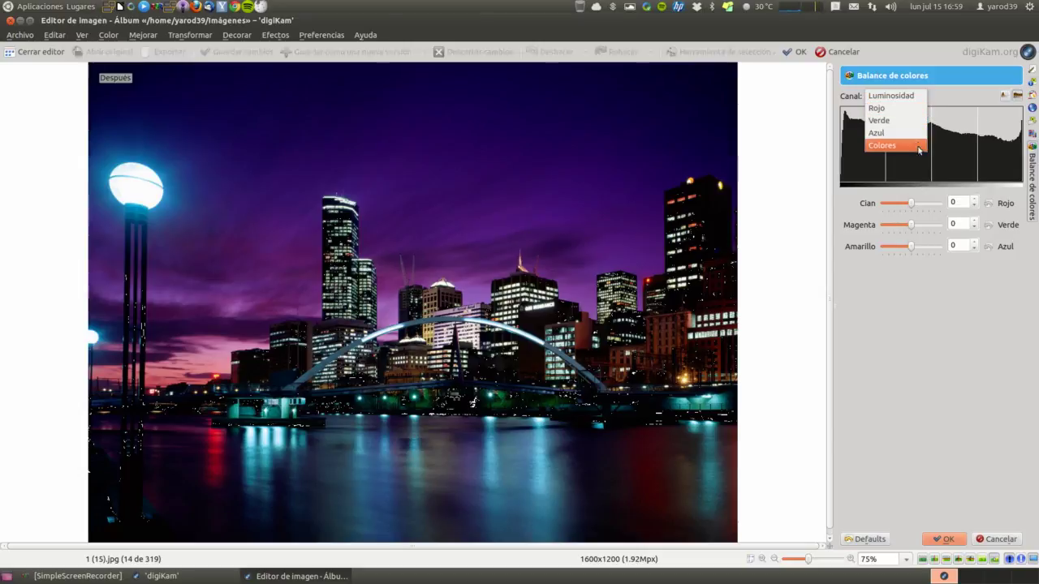
click(915, 96)
drag(911, 203, 926, 249)
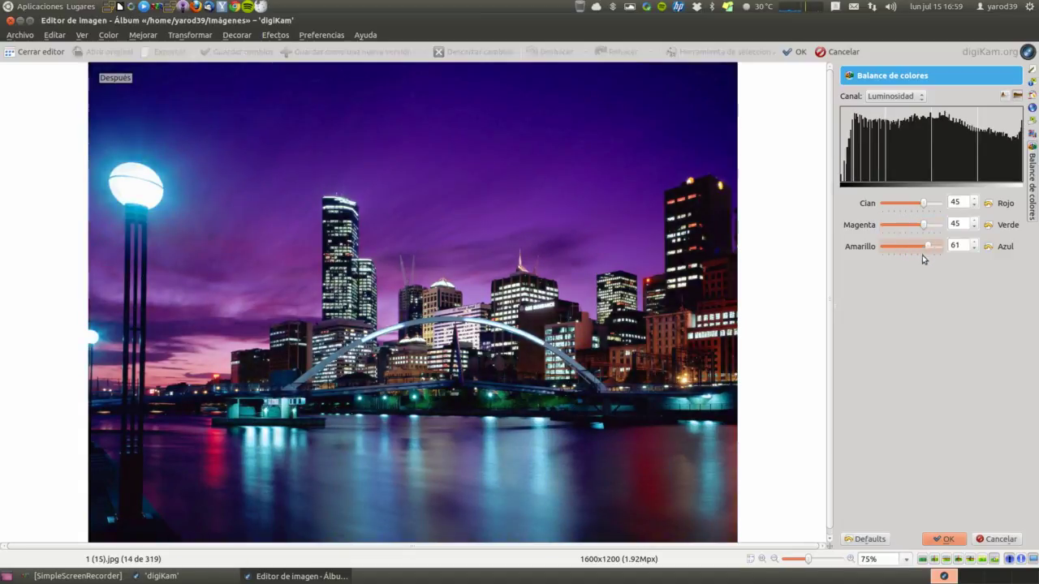
click(998, 539)
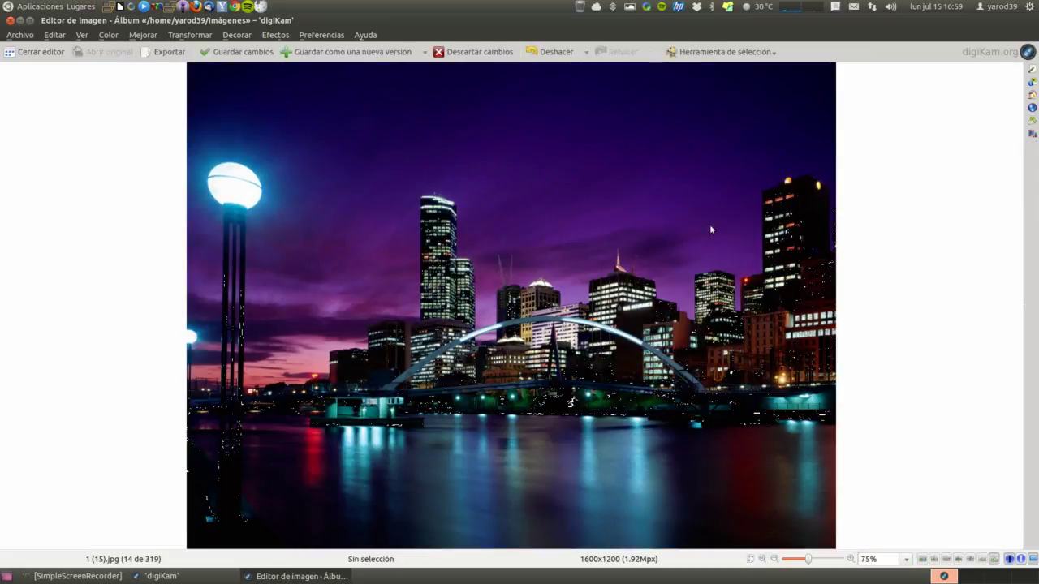
- Start a levels adjustment on the photo and raise the luminosity channel's gamma to 1,95
click(703, 53)
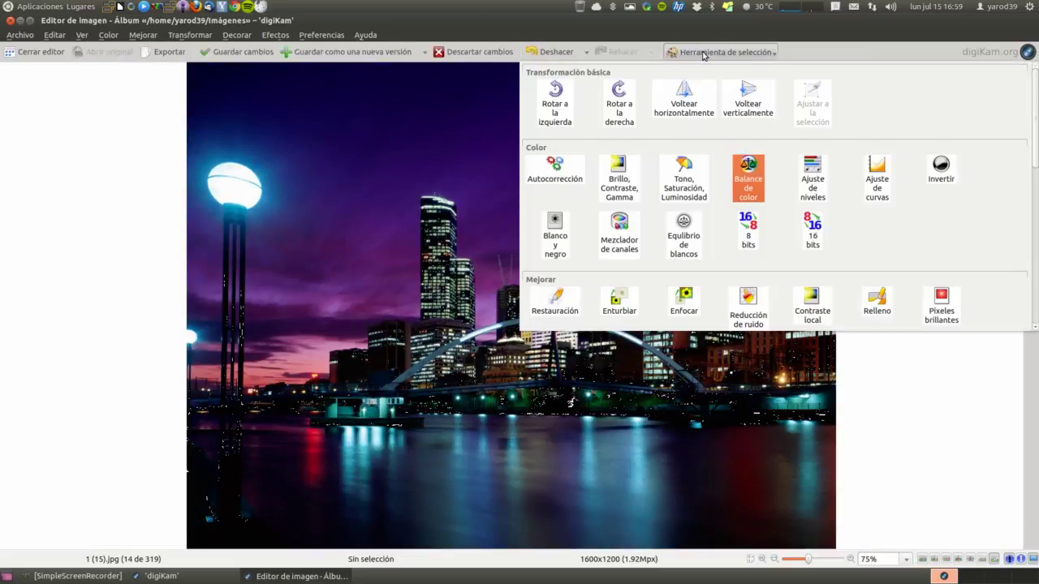
click(812, 180)
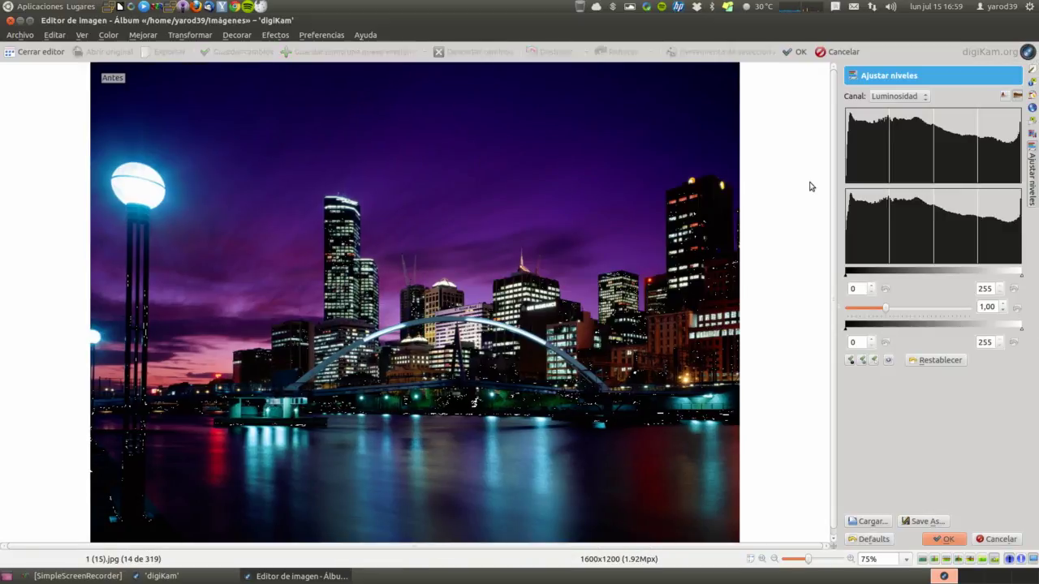
click(899, 95)
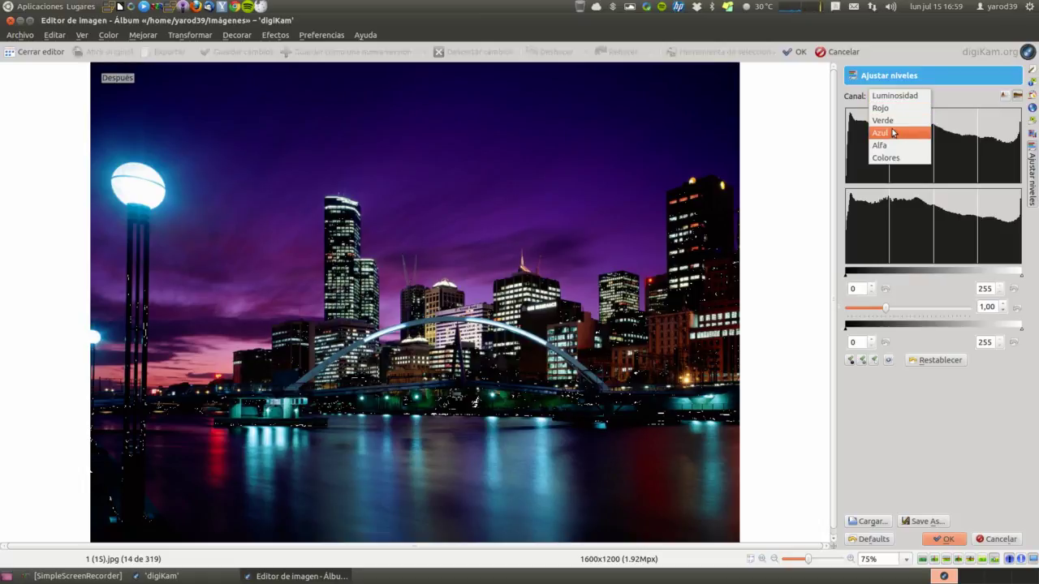
click(901, 96)
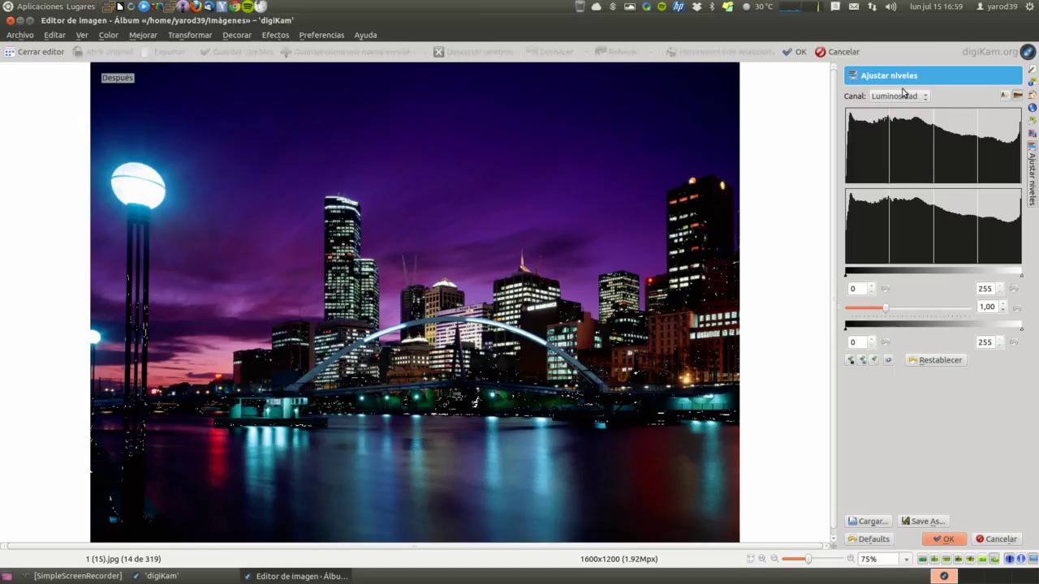
mouse_move(888, 311)
mouse_down()
mouse_move(944, 312)
mouse_move(896, 312)
mouse_up()
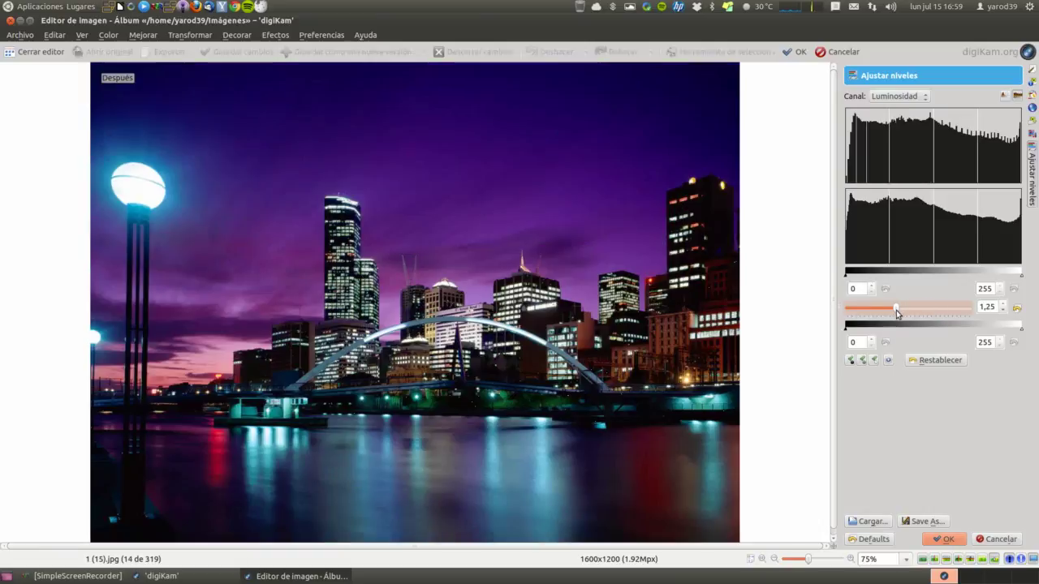
drag(896, 310, 924, 311)
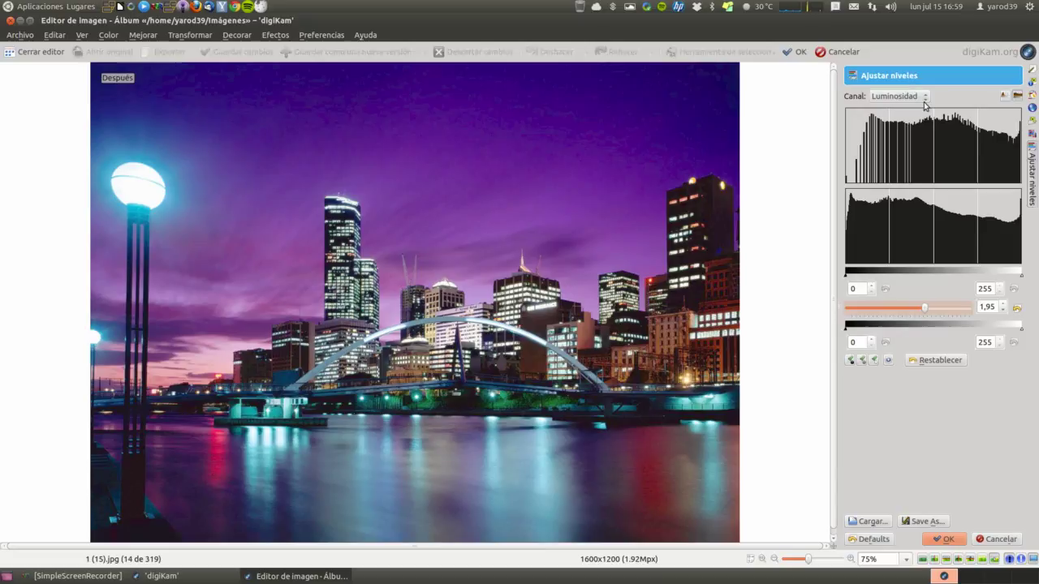
- Try levels gamma of 2,42 on the Rojo channel and 3,00 on the Alfa channel, and cancel the levels adjustment
click(907, 96)
click(914, 106)
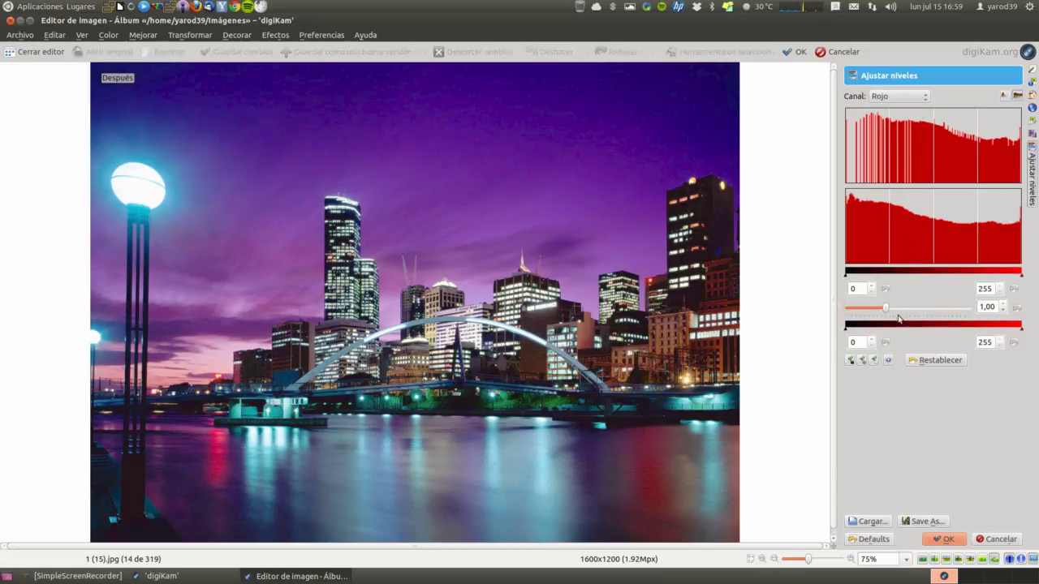
drag(886, 309, 945, 313)
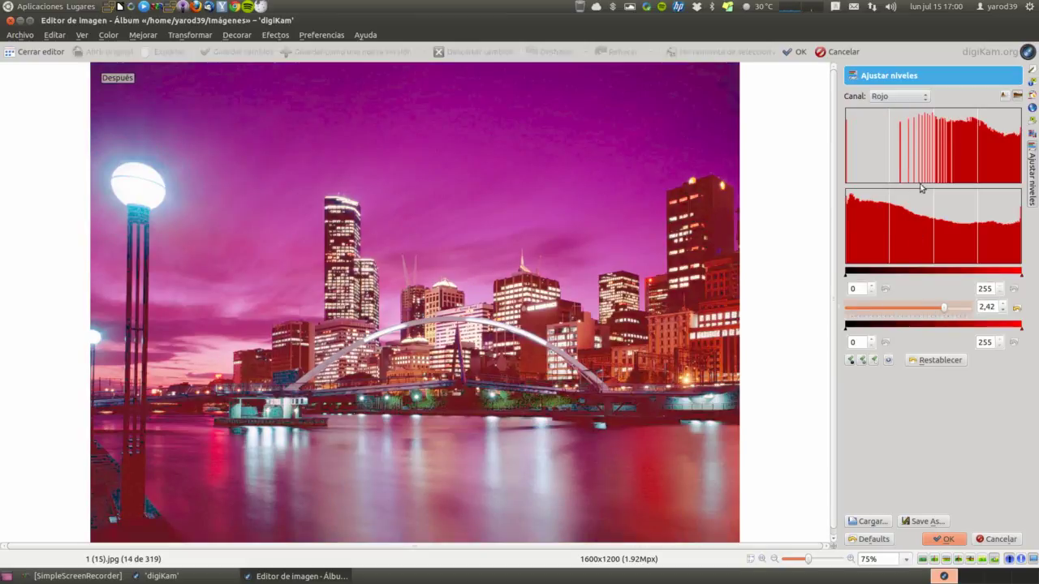
click(917, 96)
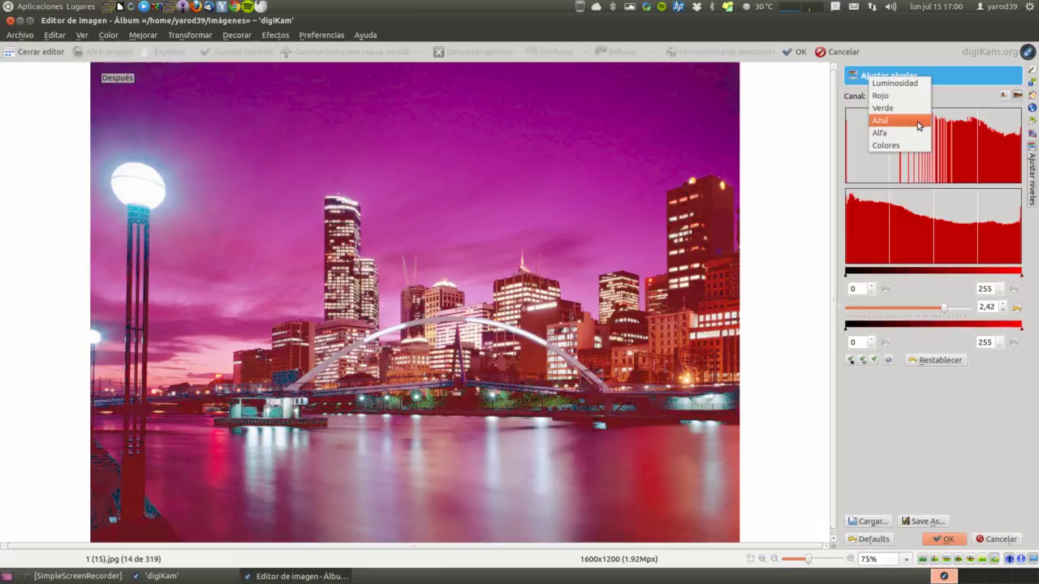
click(919, 133)
drag(886, 308, 972, 307)
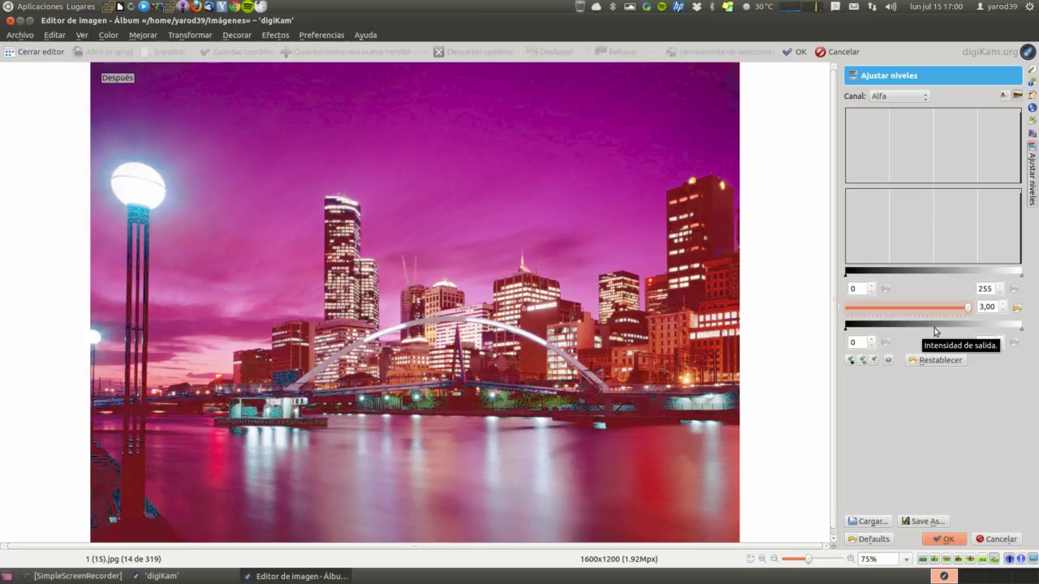
click(997, 540)
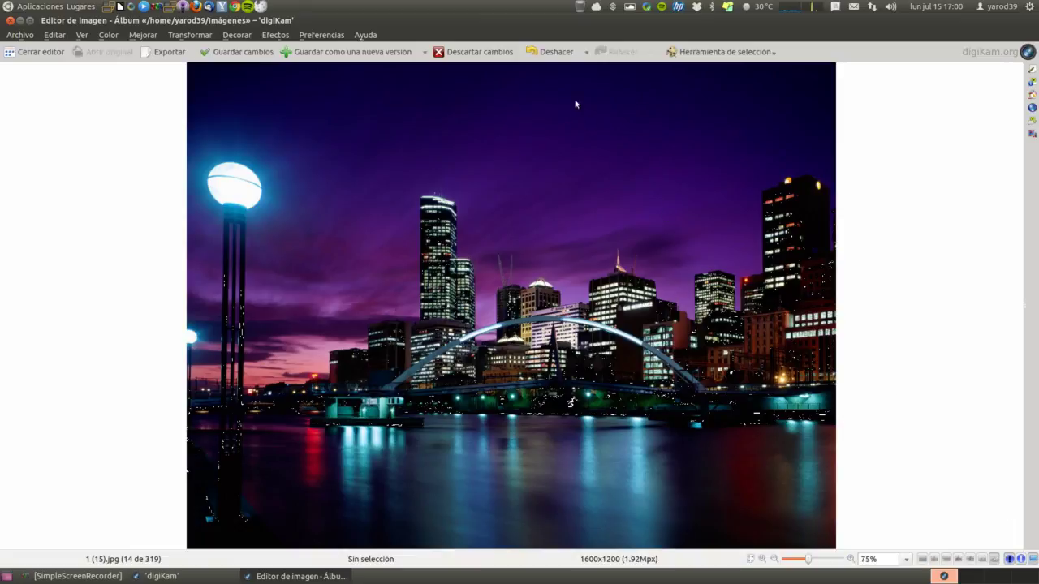
- Start a curves adjustment and raise the midpoint of the Rojo and Verde channel curves slightly
click(721, 54)
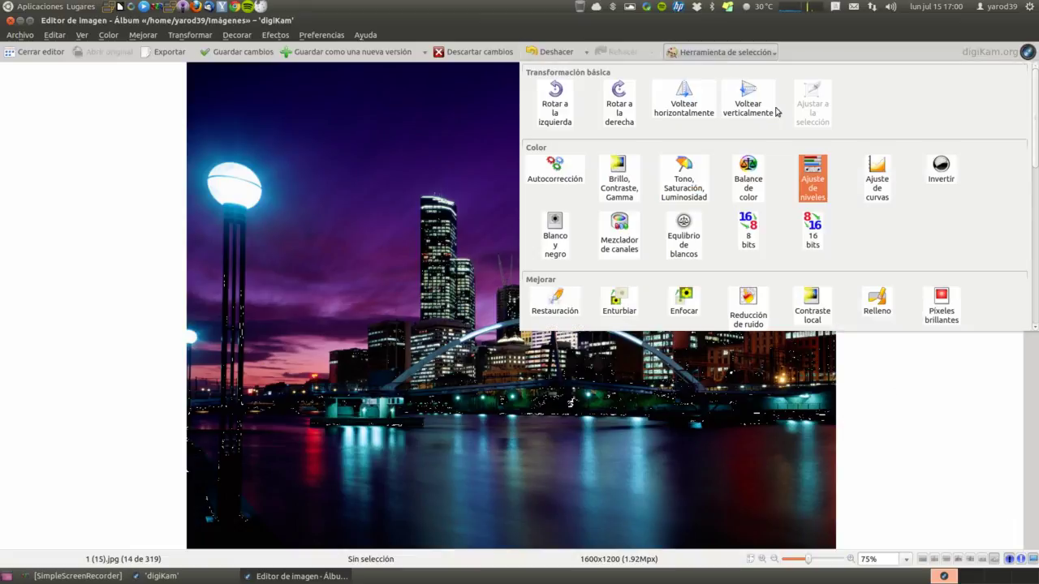
click(881, 185)
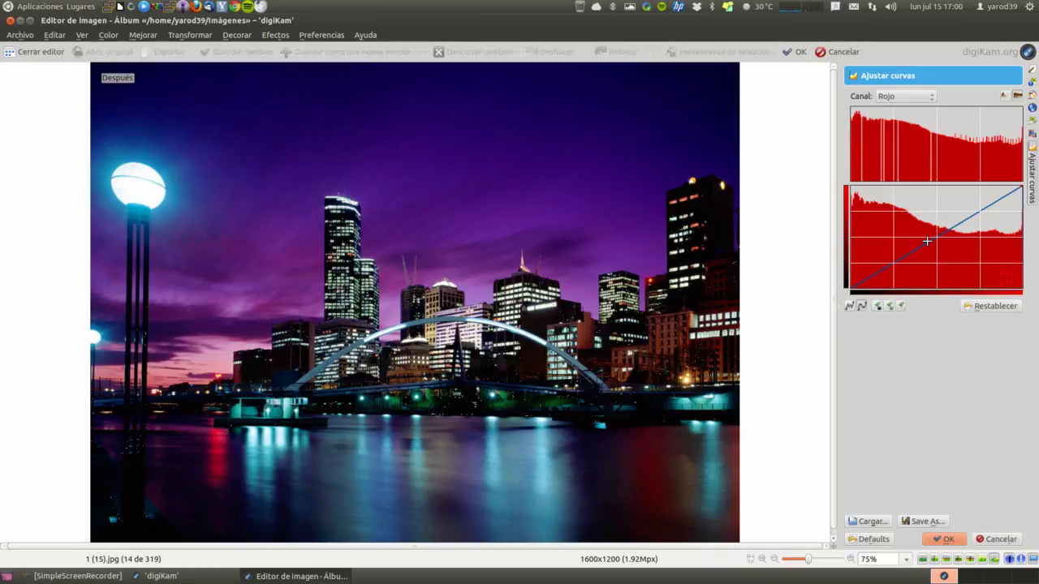
mouse_move(927, 241)
mouse_down()
mouse_move(910, 228)
mouse_move(948, 288)
mouse_move(918, 258)
mouse_move(856, 260)
mouse_move(931, 254)
mouse_move(943, 238)
mouse_move(933, 228)
mouse_up()
click(933, 97)
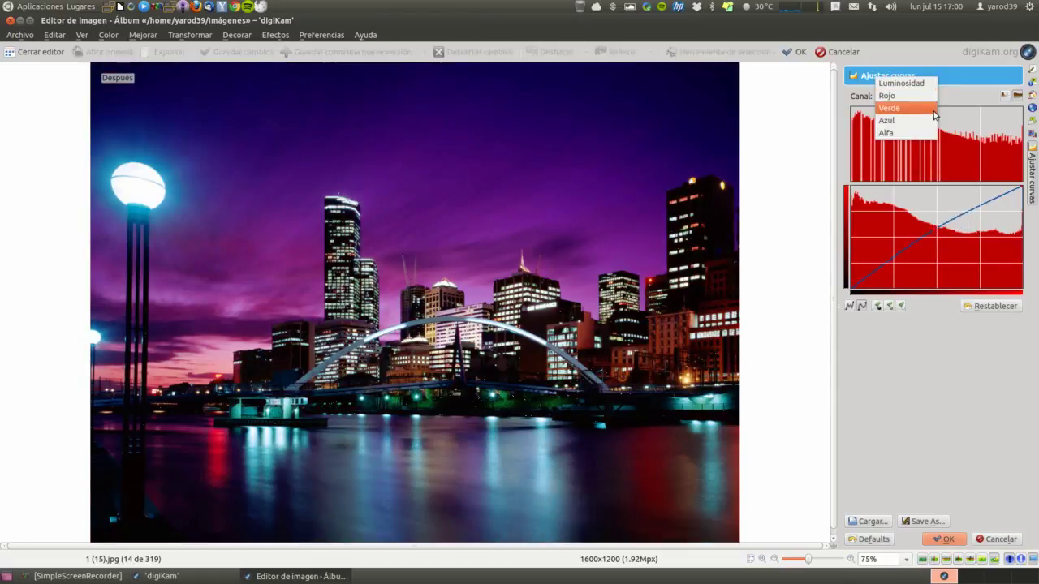
click(933, 111)
mouse_move(931, 241)
mouse_down()
mouse_move(907, 198)
mouse_move(928, 230)
mouse_up()
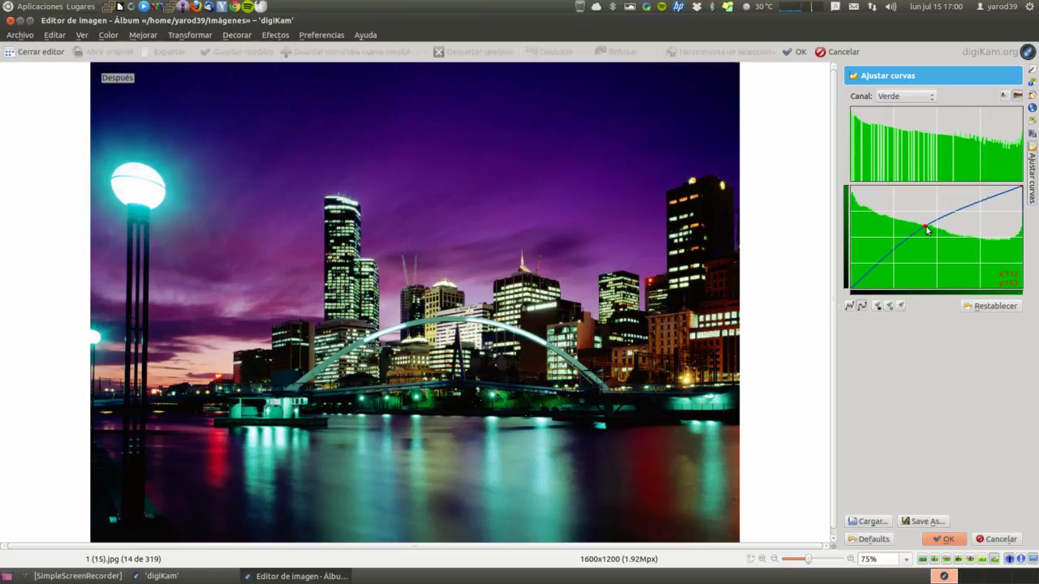
- Try pulling the Alfa channel's curve down in the shadows-to-highlights range, and cancel the curves adjustment
click(933, 95)
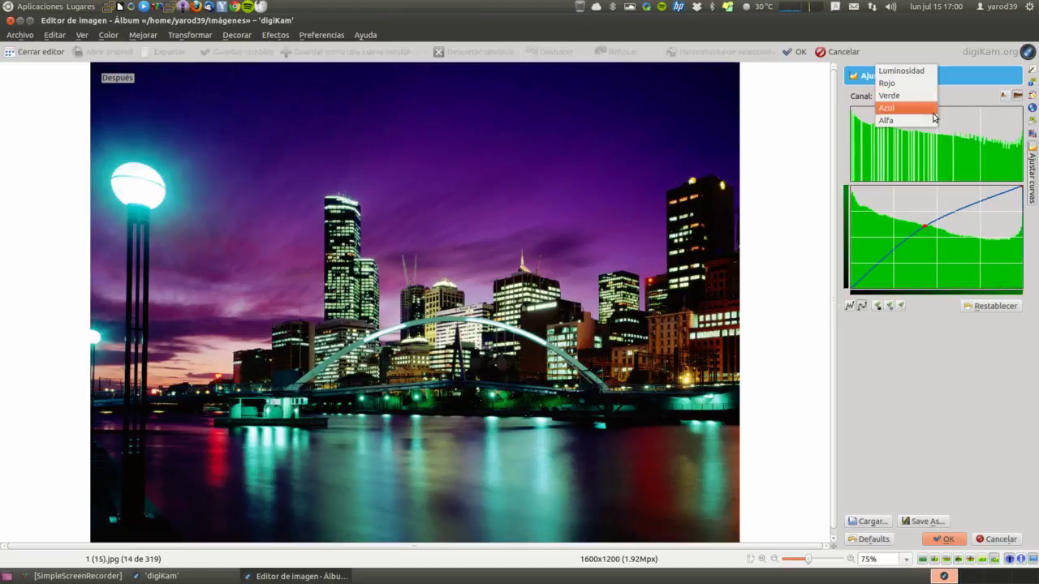
click(933, 119)
drag(933, 240, 978, 265)
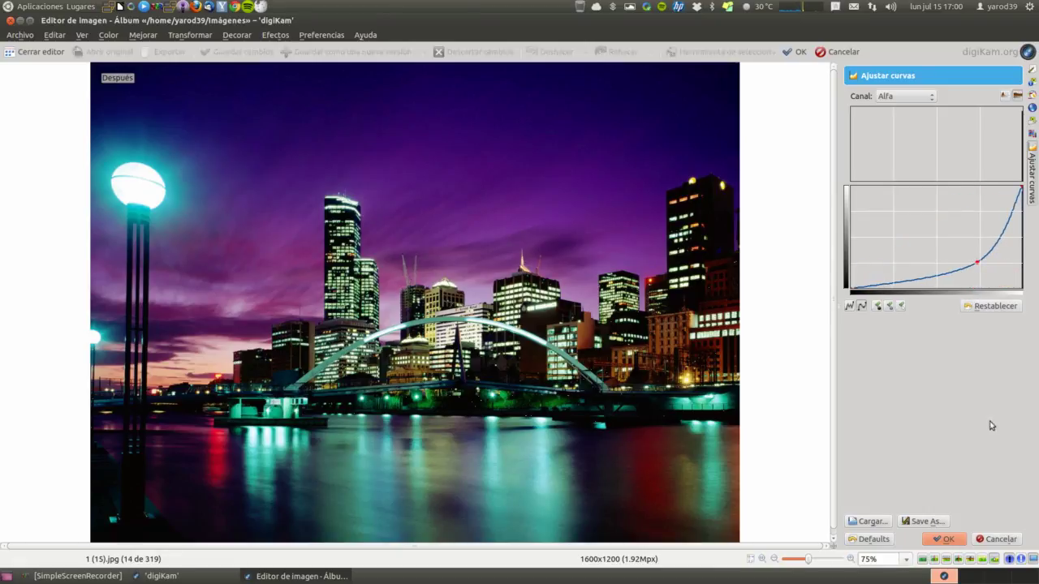
click(999, 538)
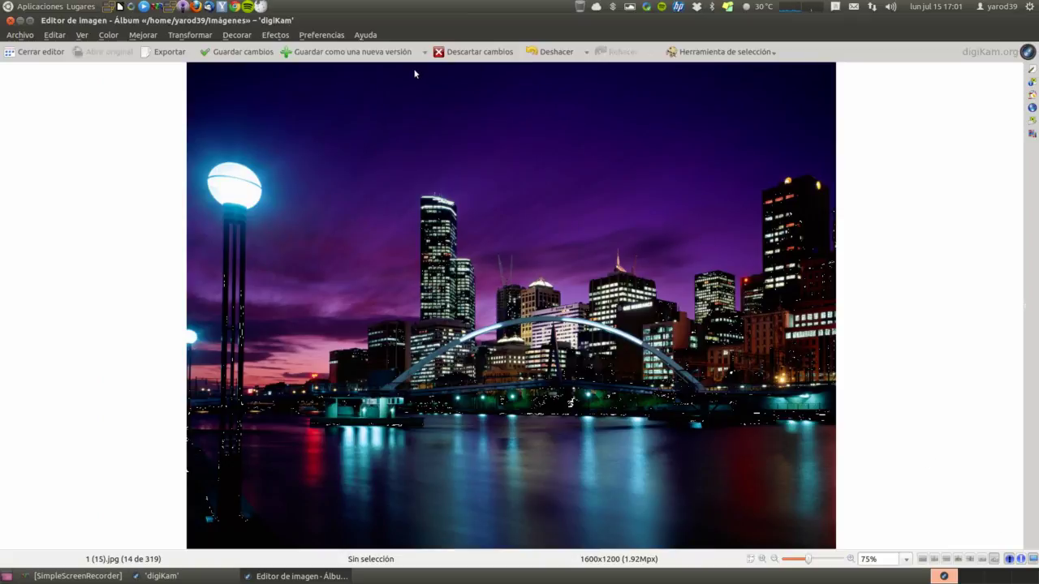
- Invert the photo's colors, and invert them a second time to restore the original look
click(687, 54)
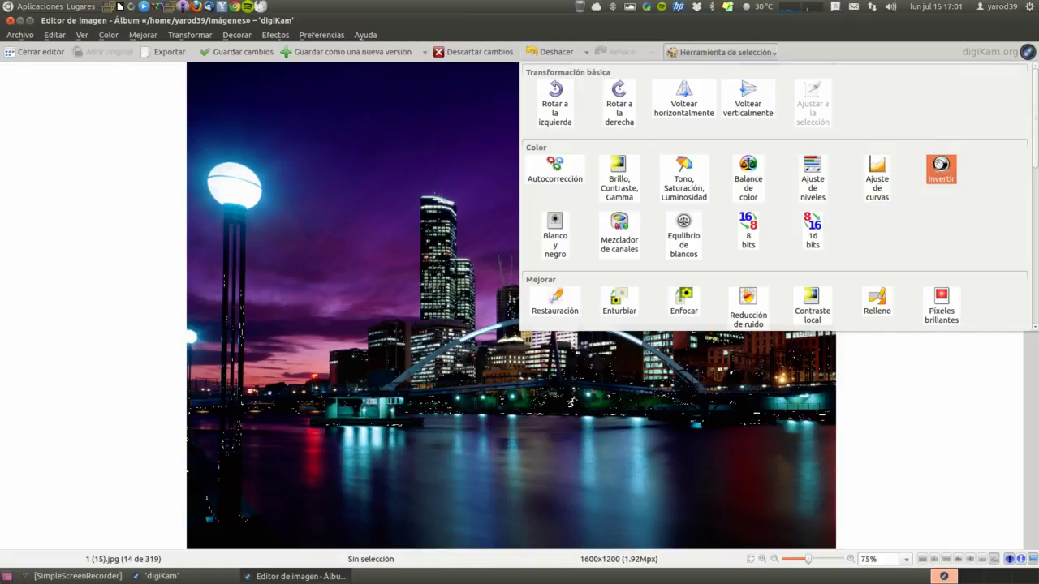
click(940, 167)
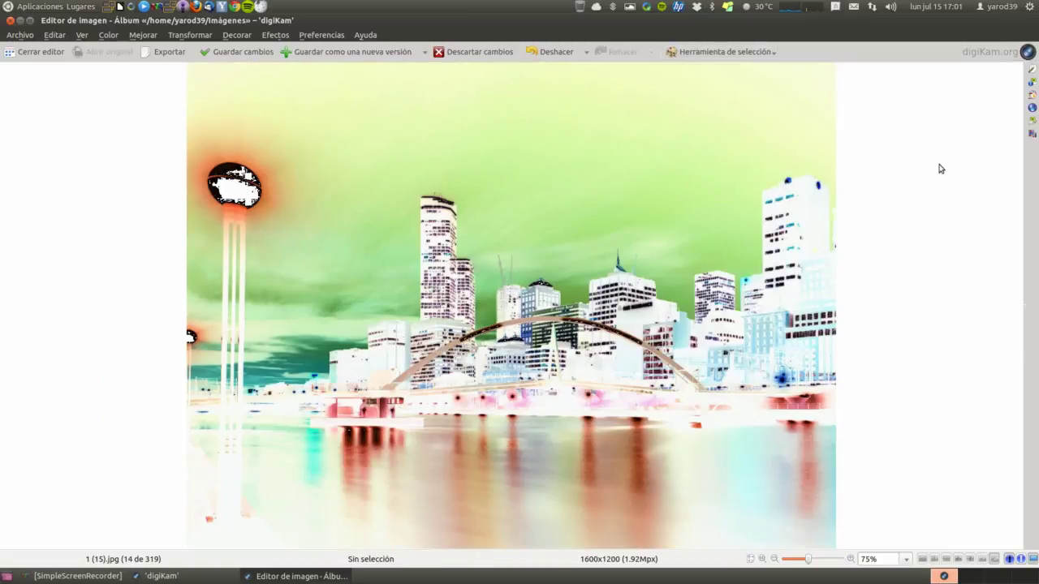
click(726, 54)
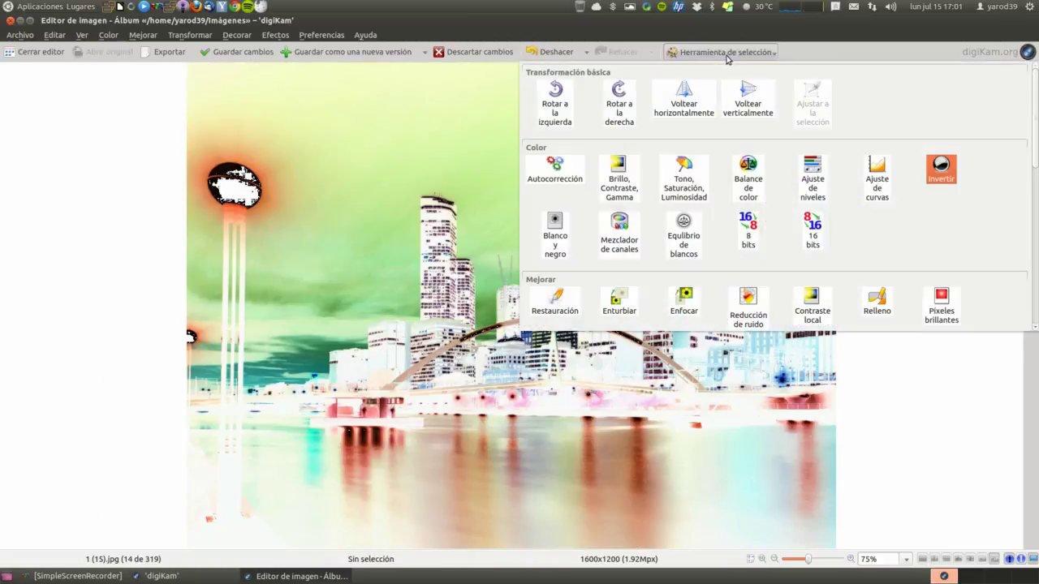
click(942, 172)
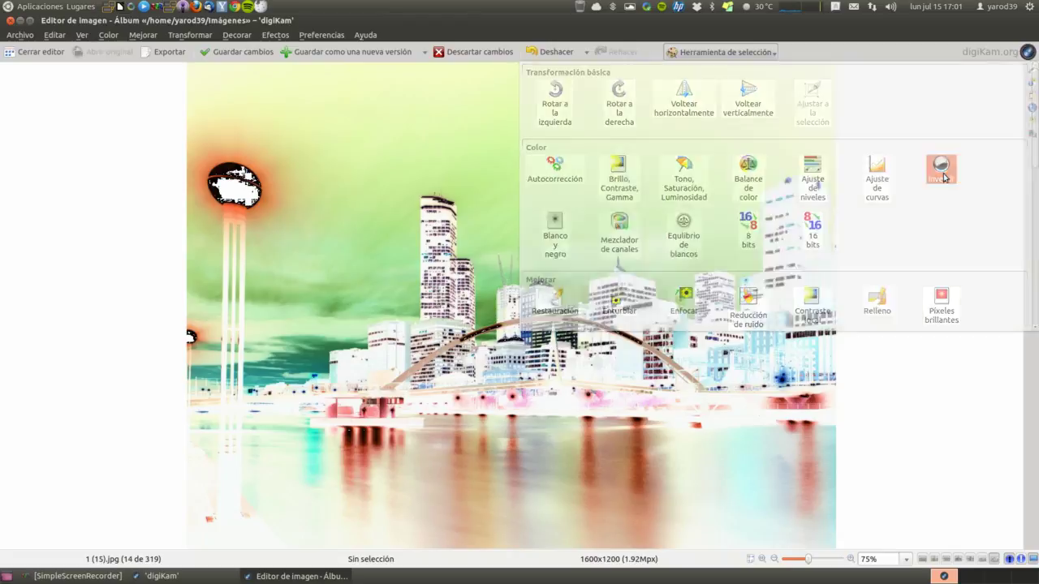
- Start a black and white conversion, browse the film types and try the Ilford FP4 Plus film
click(723, 53)
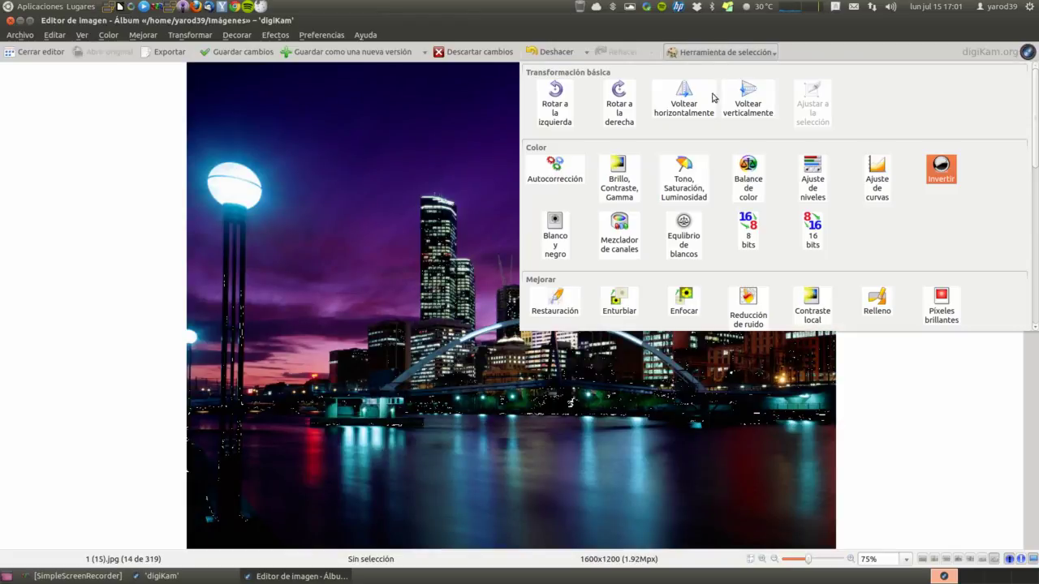
click(555, 232)
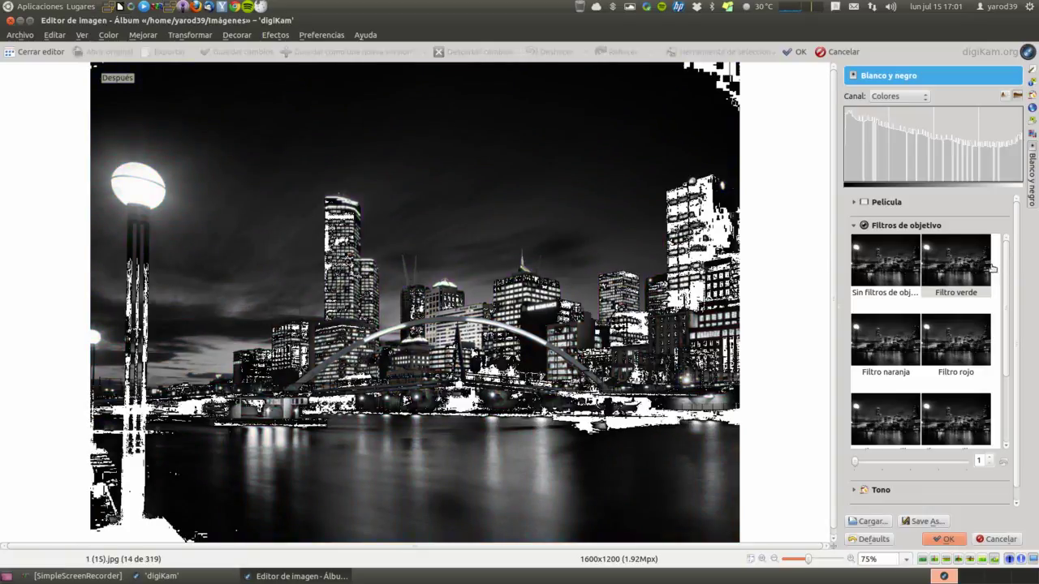
click(887, 203)
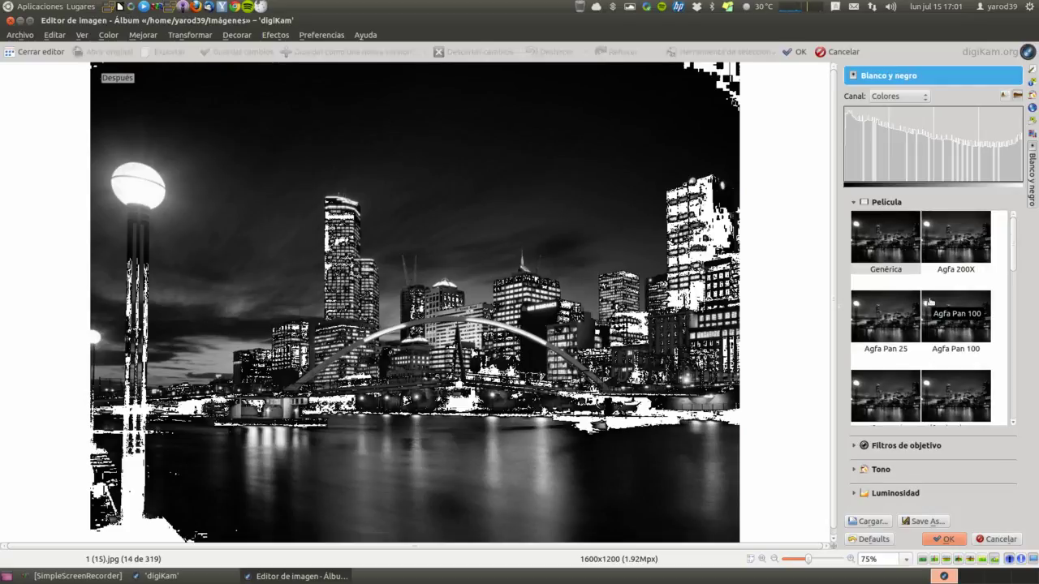
scroll(932, 303, down, 5)
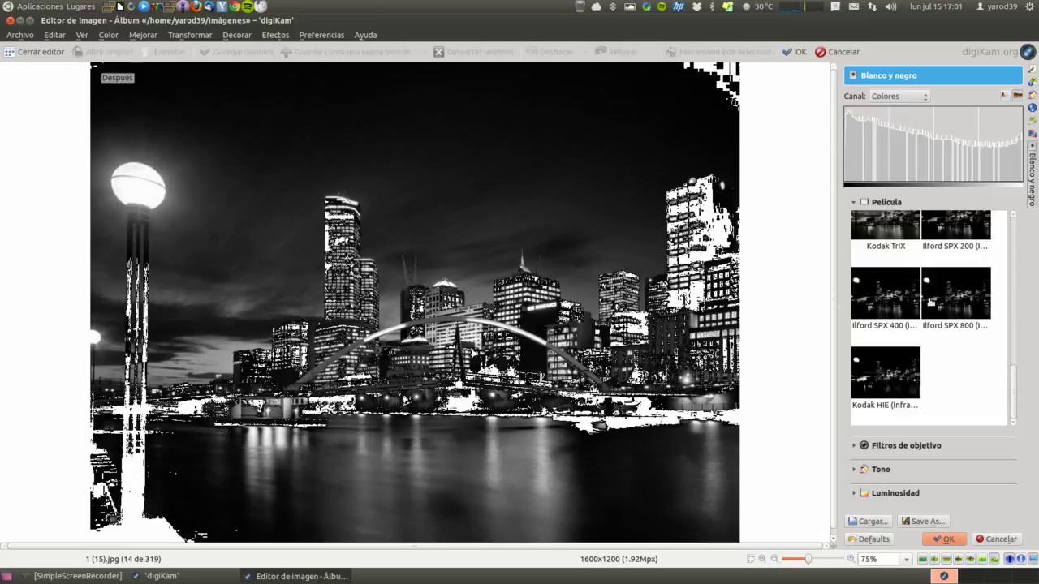
scroll(909, 334, up, 5)
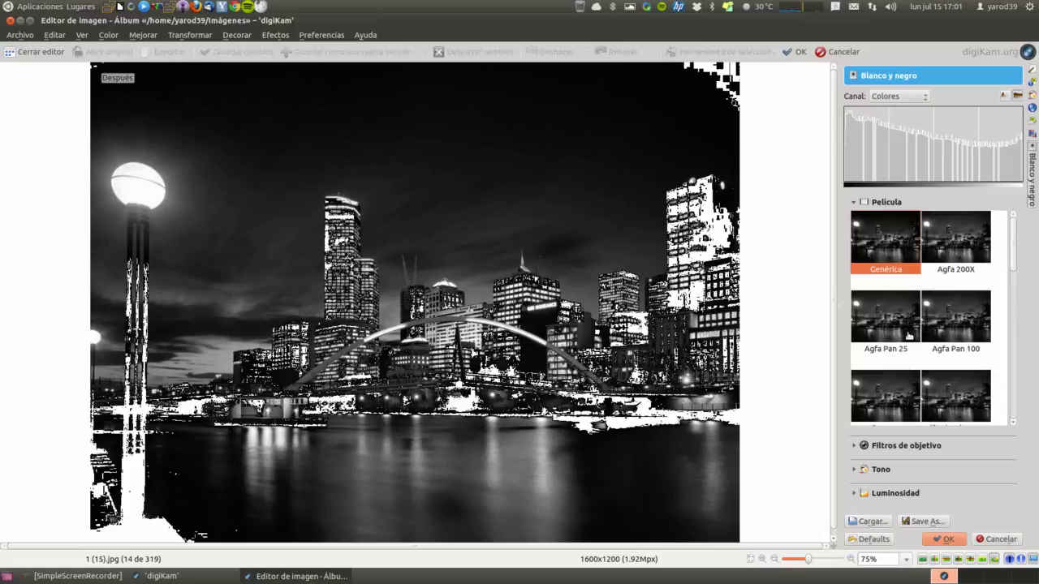
scroll(909, 335, down, 3)
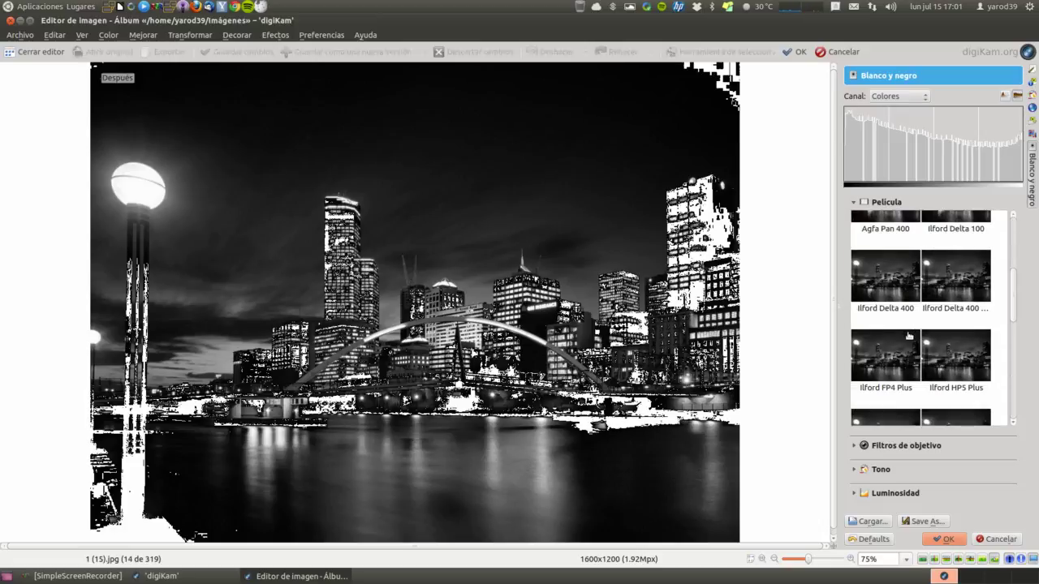
click(891, 357)
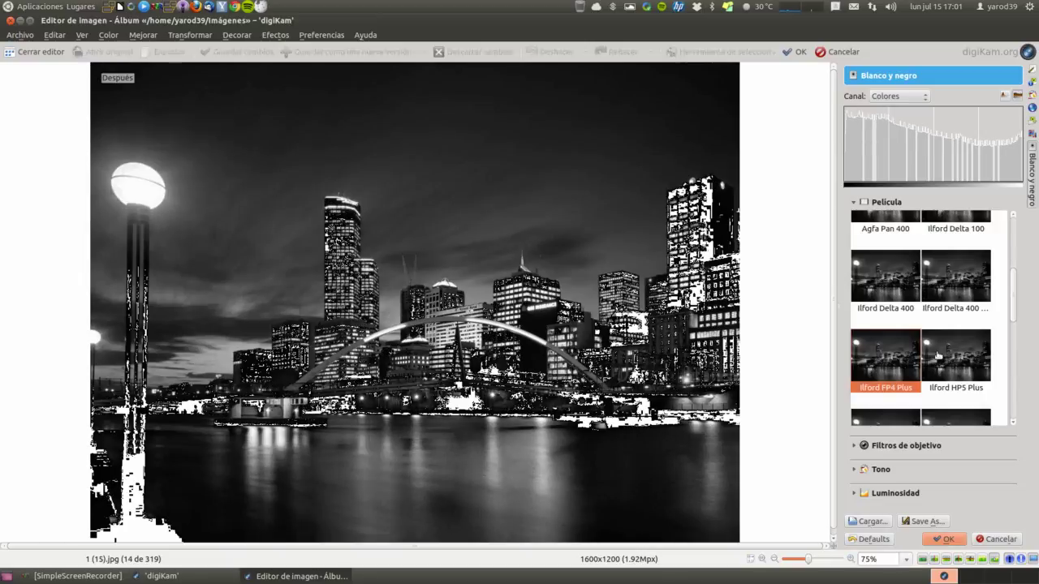
scroll(934, 355, down, 5)
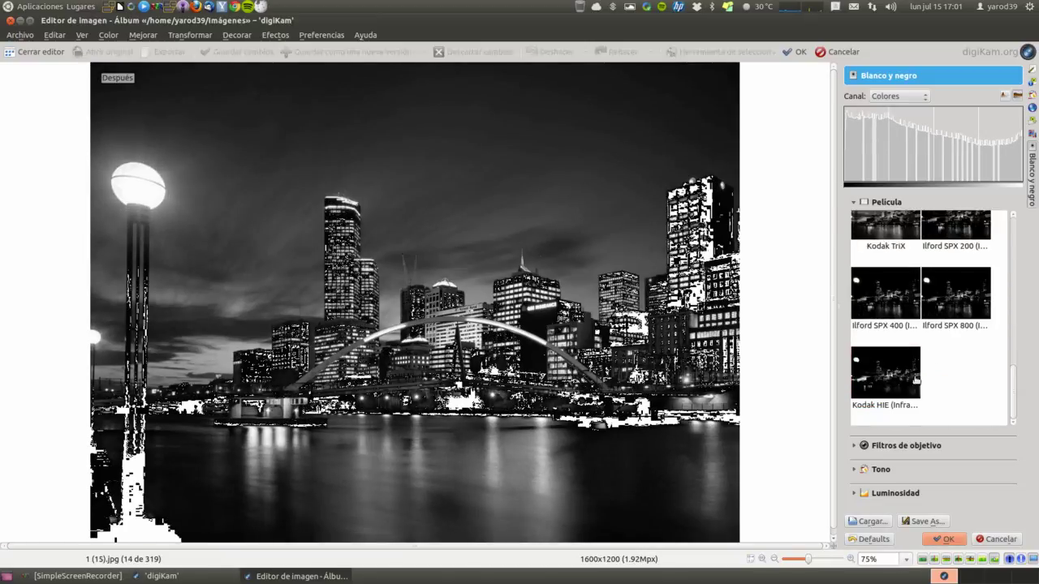
- Try the Filtro verde, Filtro naranja and Filtro rojo lens filters on the black and white preview
click(901, 446)
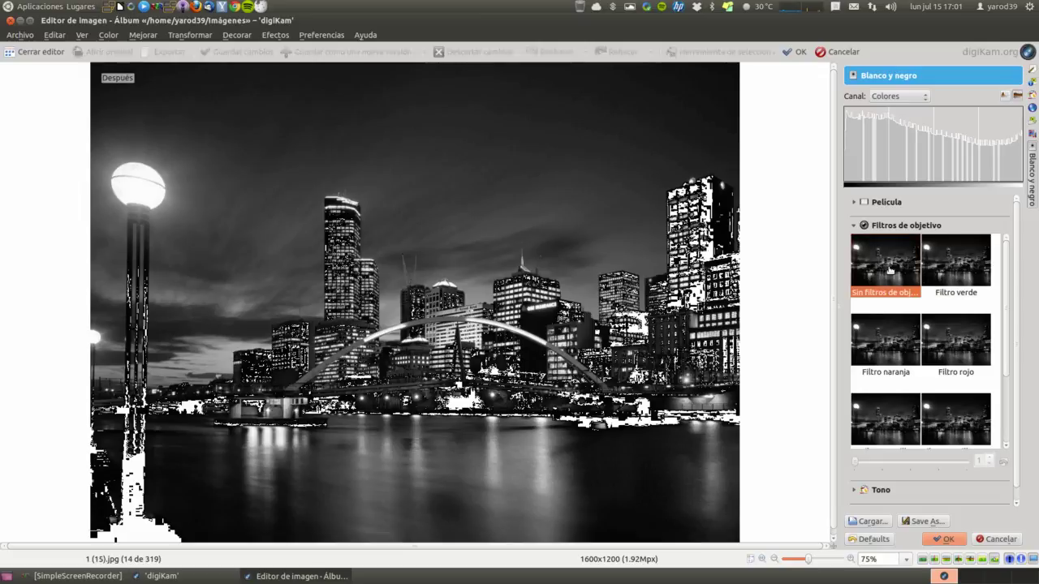
click(974, 271)
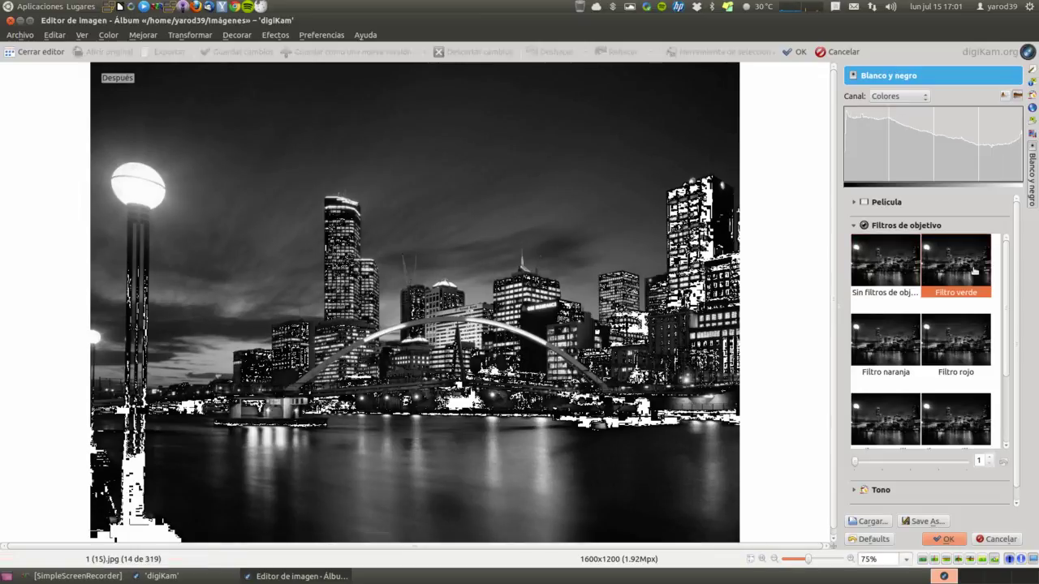
click(894, 357)
click(957, 351)
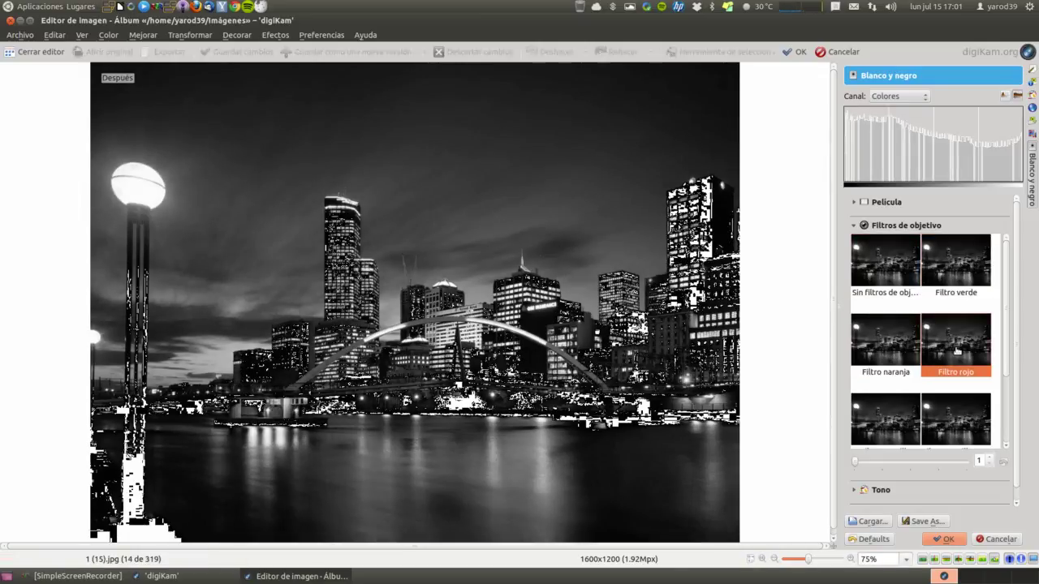
scroll(917, 349, down, 3)
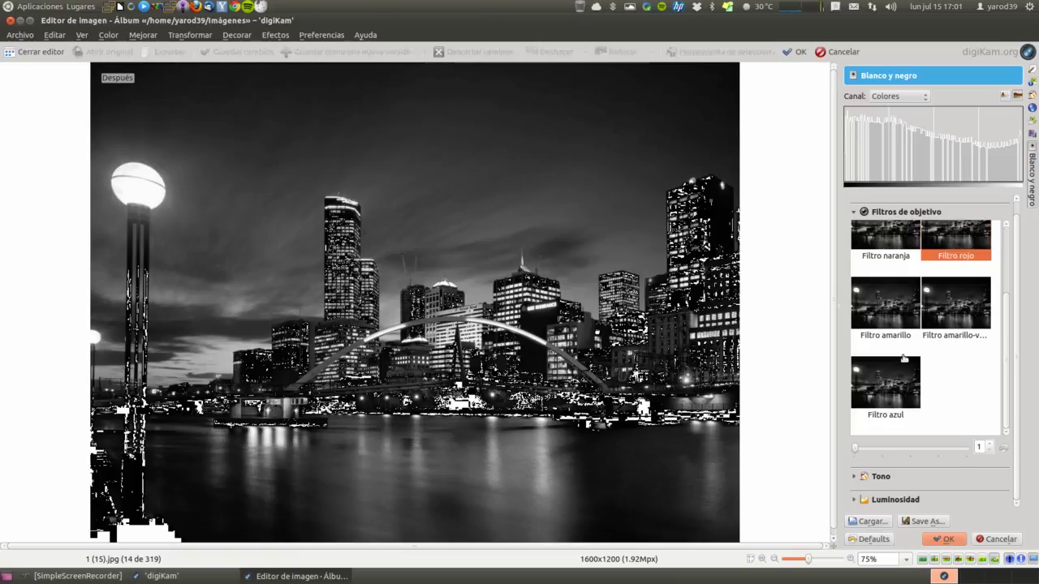
- Try the sepia, marrón, frío, selenio, platino and verde tone filters, and cancel the black and white conversion
click(885, 477)
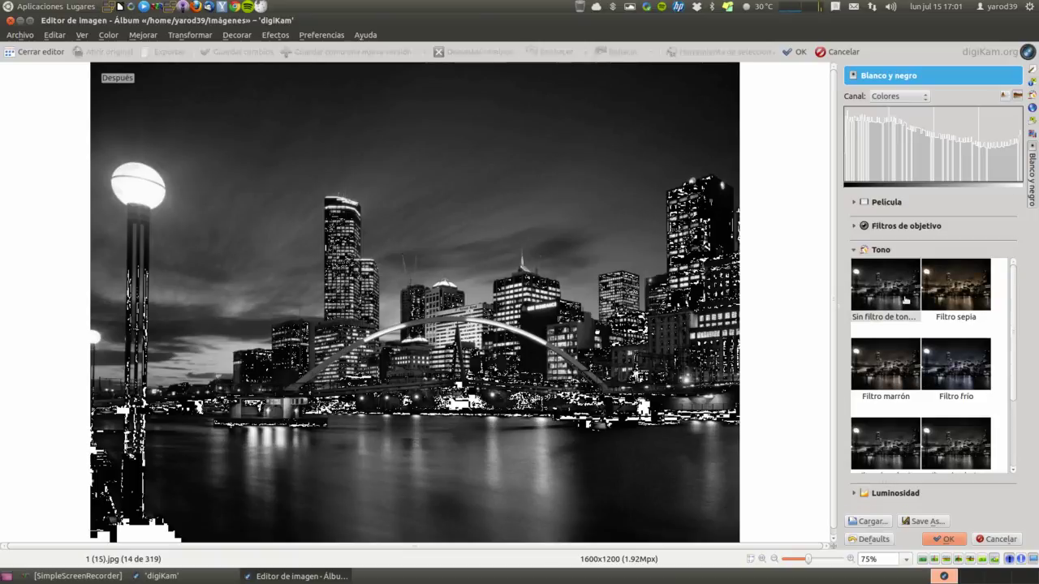
click(974, 300)
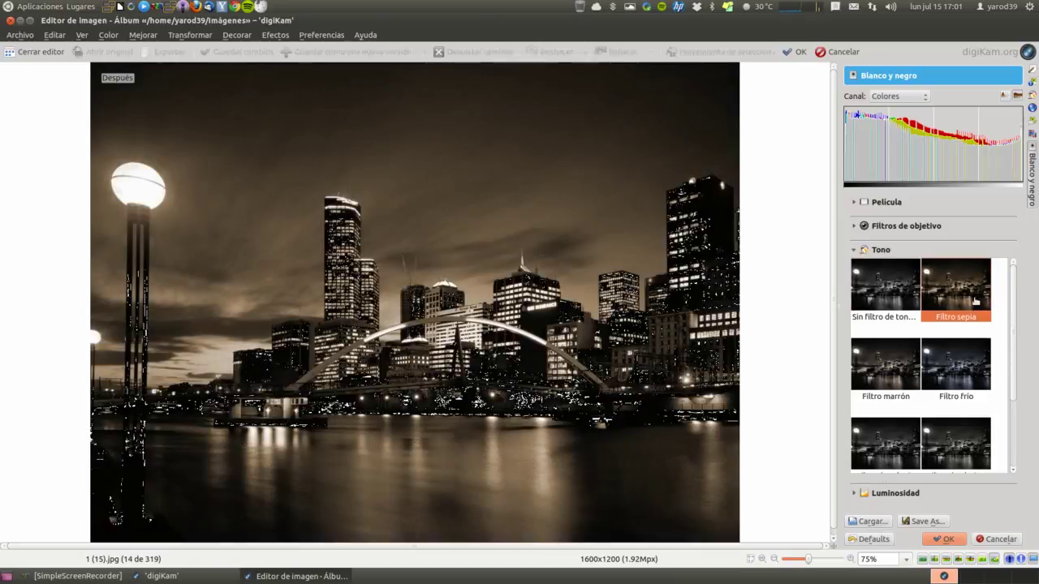
click(892, 372)
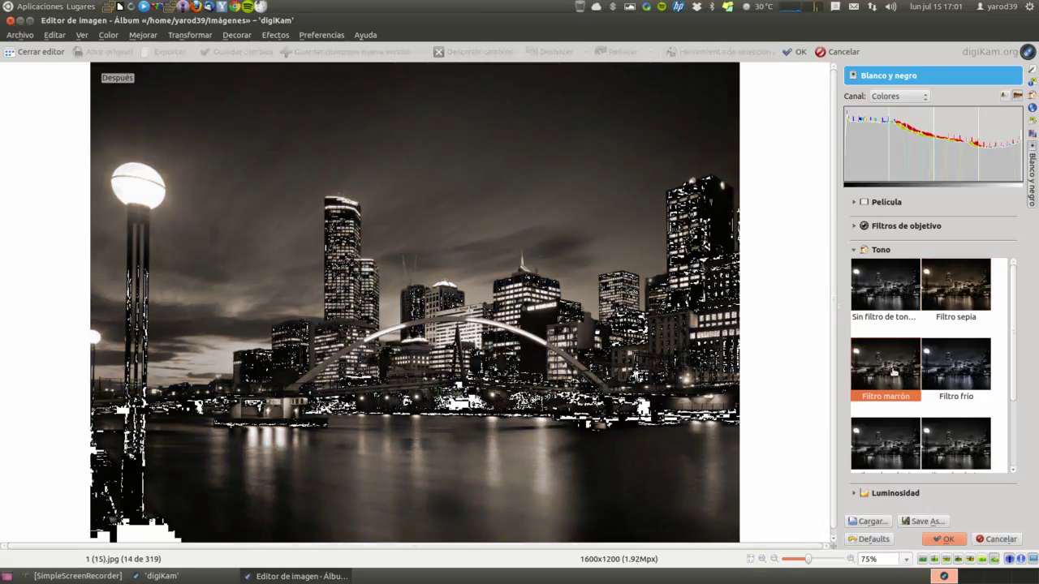
click(943, 369)
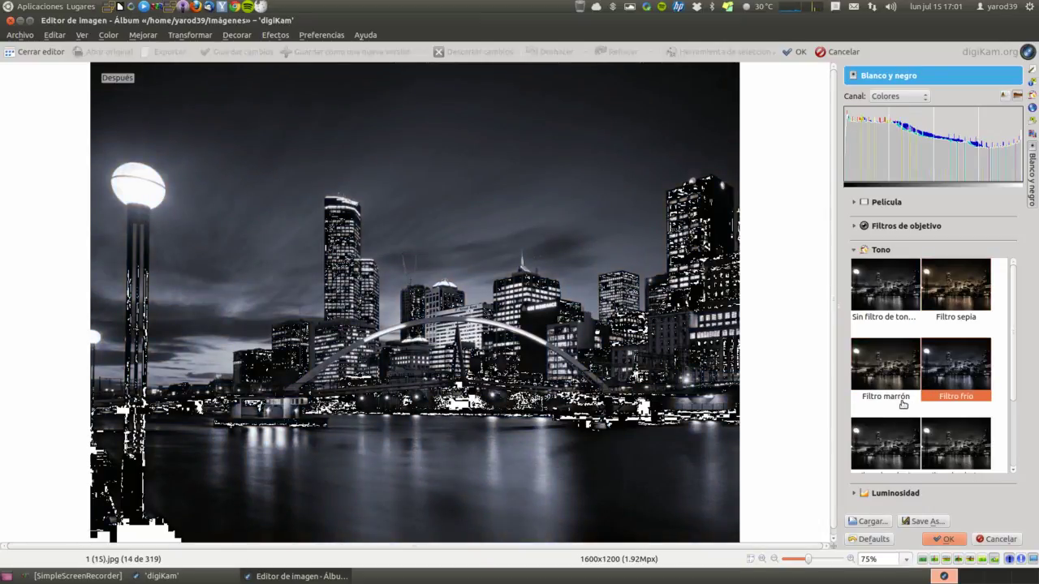
scroll(902, 404, down, 2)
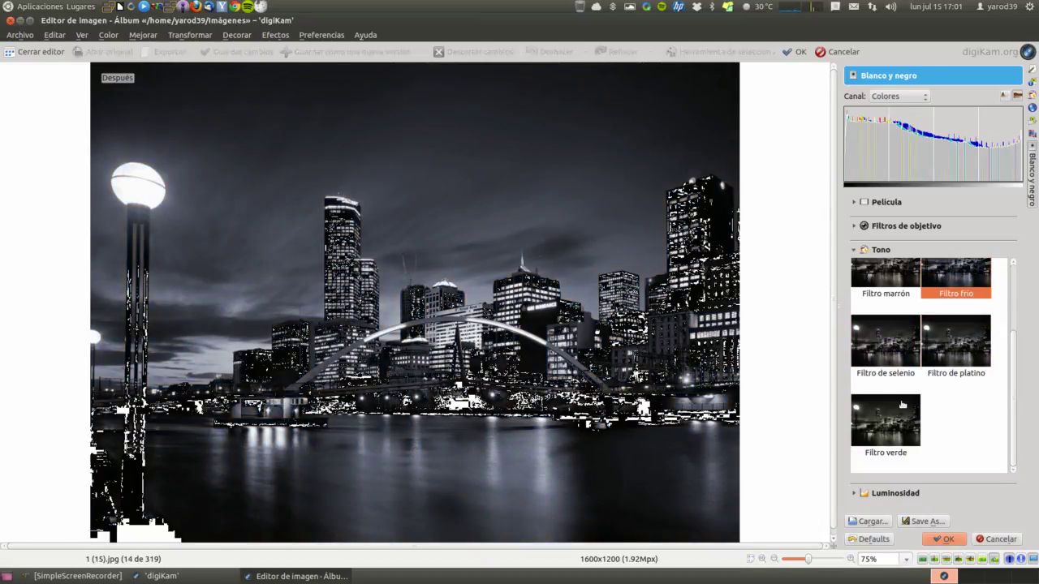
click(889, 354)
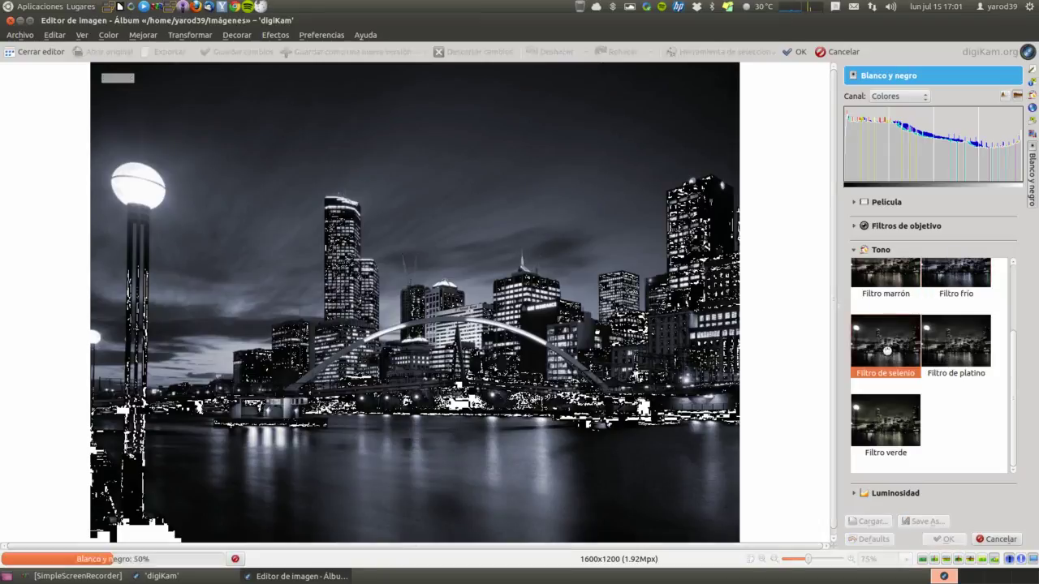
click(964, 350)
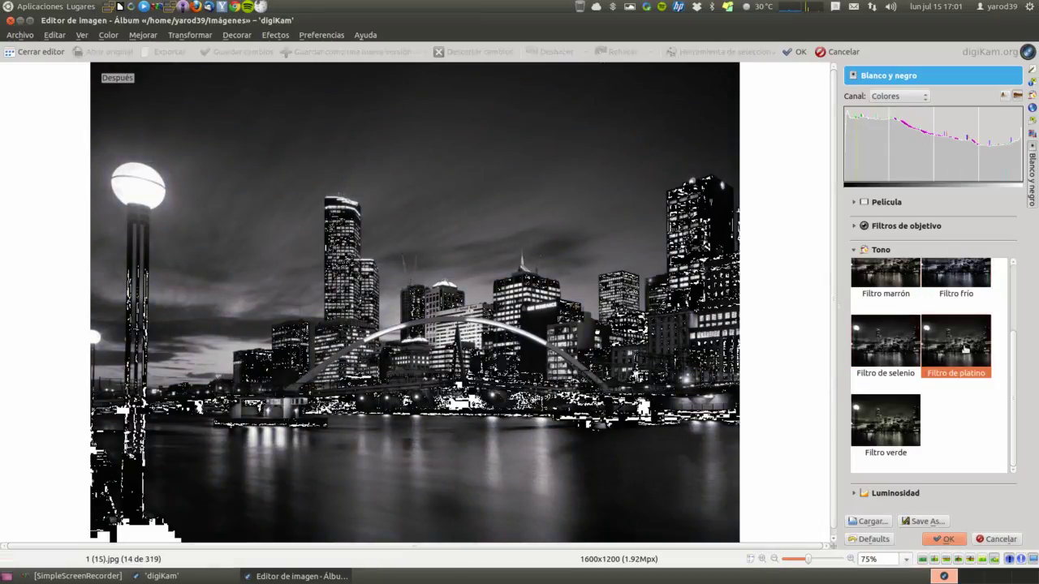
click(889, 427)
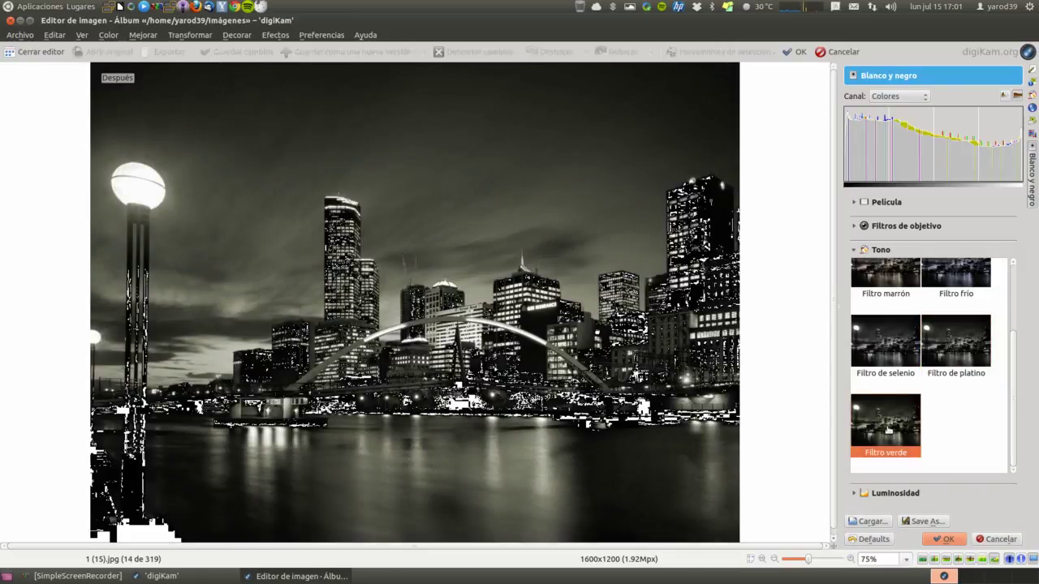
click(1002, 540)
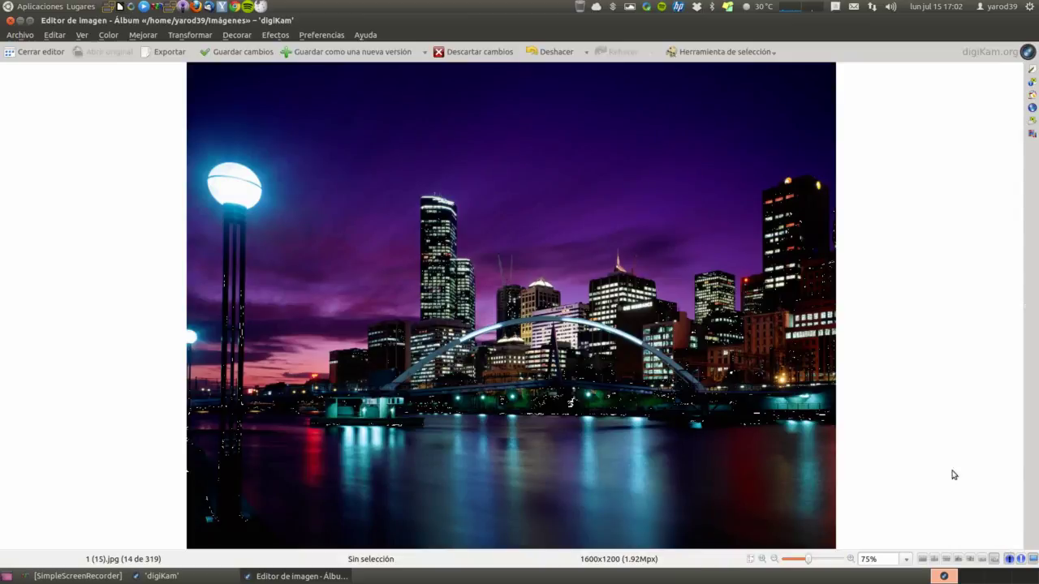
- Try the channel mixer with Red at -23,2 % and the Monocromo option toggled on and off, and cancel it
click(694, 54)
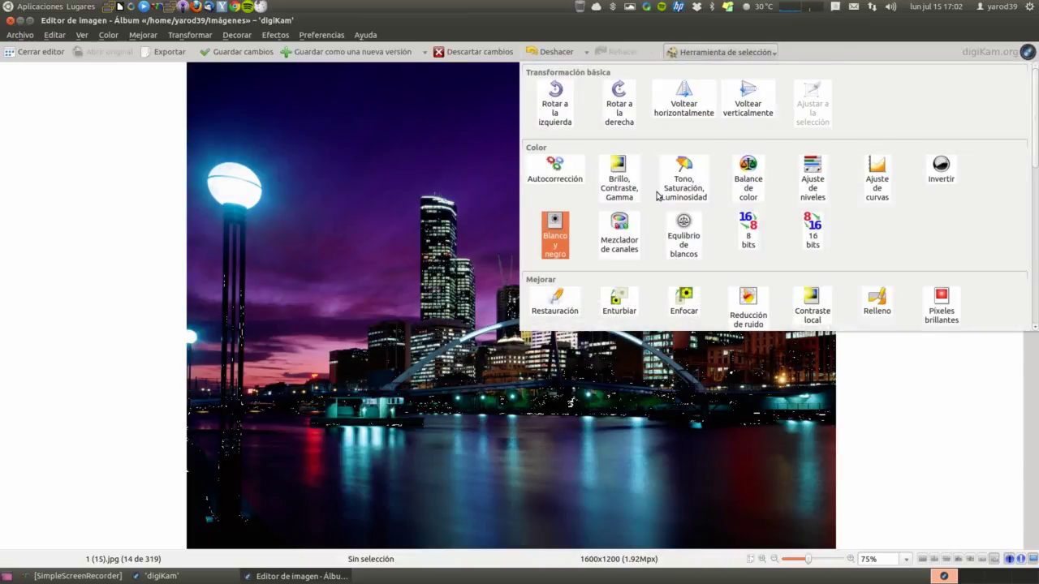
click(619, 242)
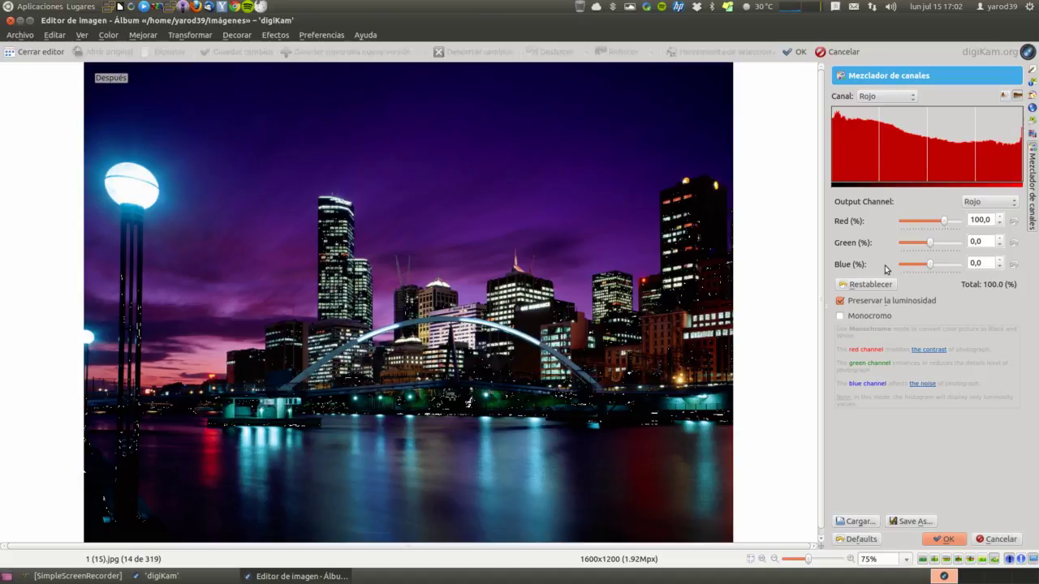
drag(943, 225, 926, 225)
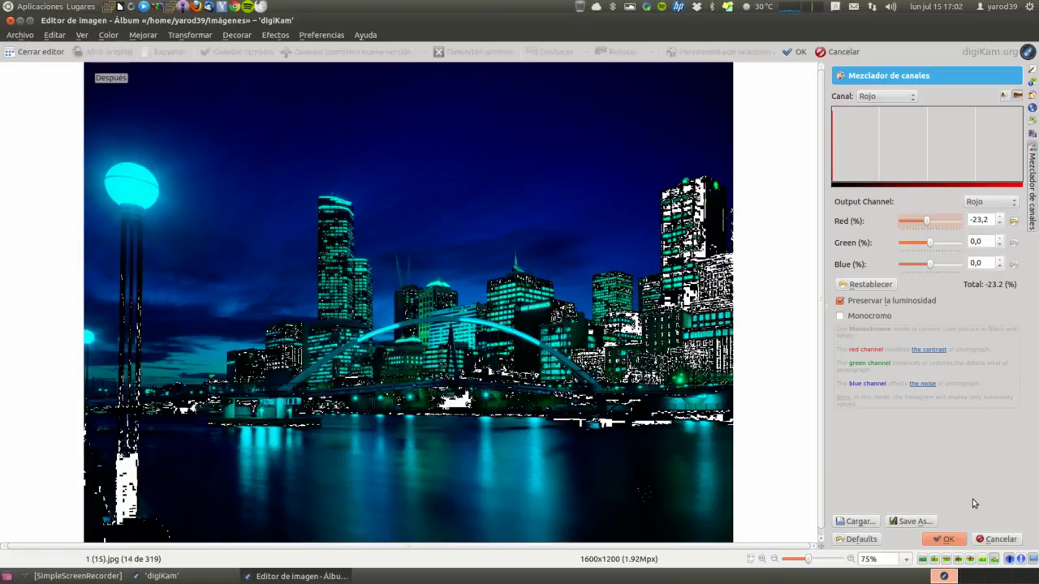
click(874, 320)
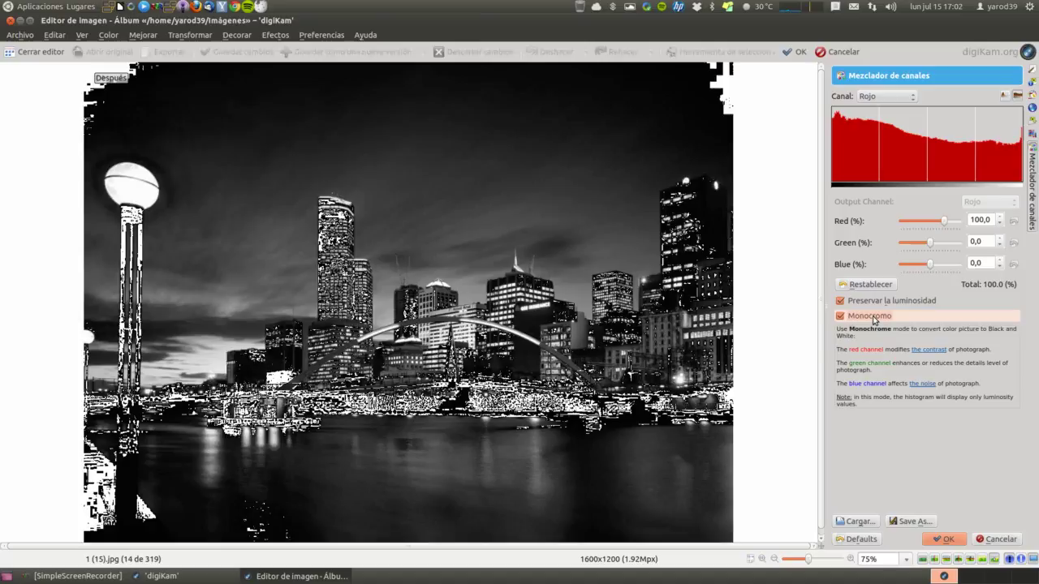
click(874, 319)
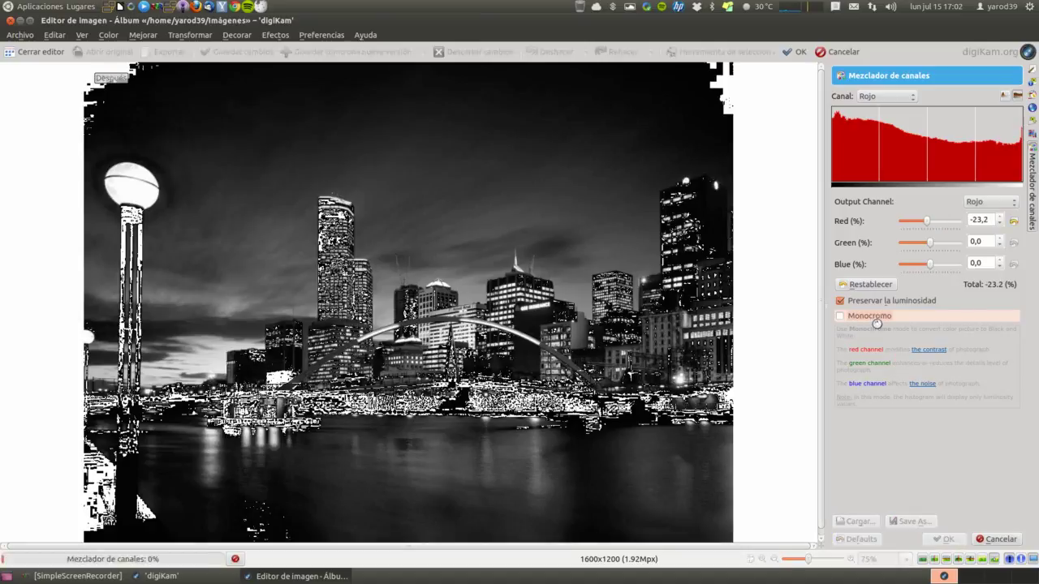
click(997, 540)
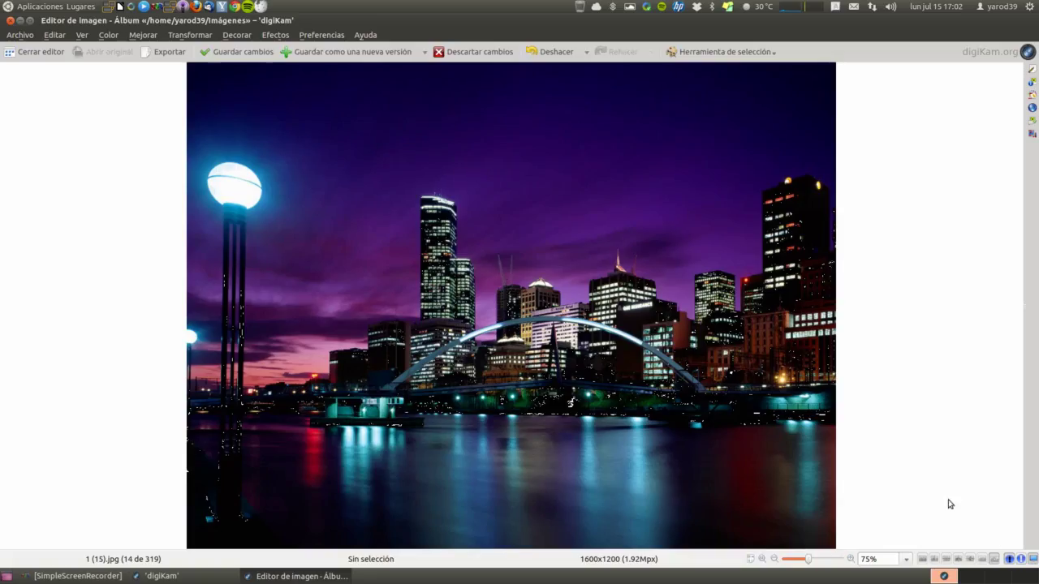
- Try the white balance tool with the exposure compensation at Principal 4,81 and Fino 0,26, and cancel it
click(706, 52)
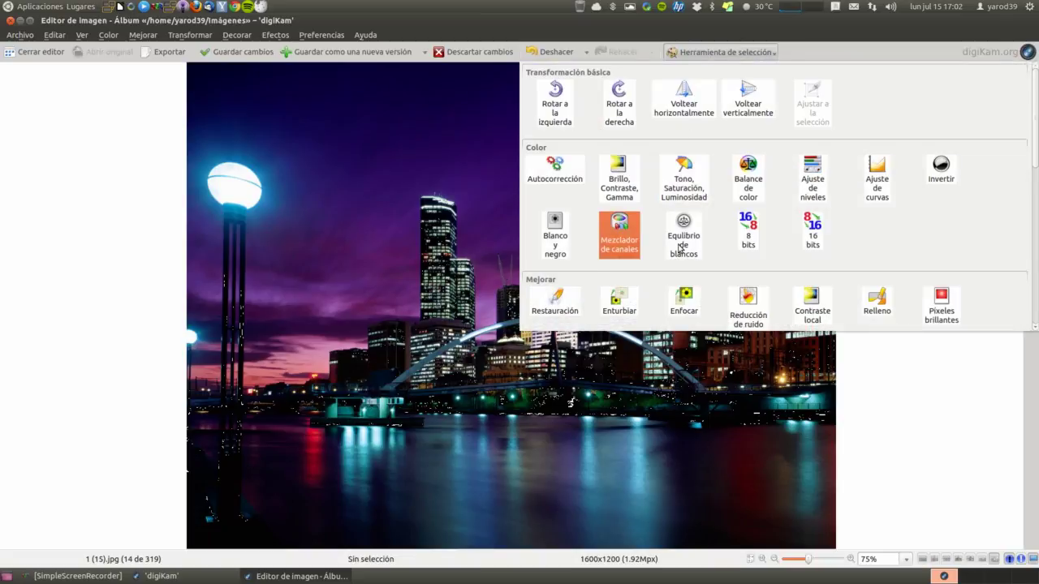
click(680, 249)
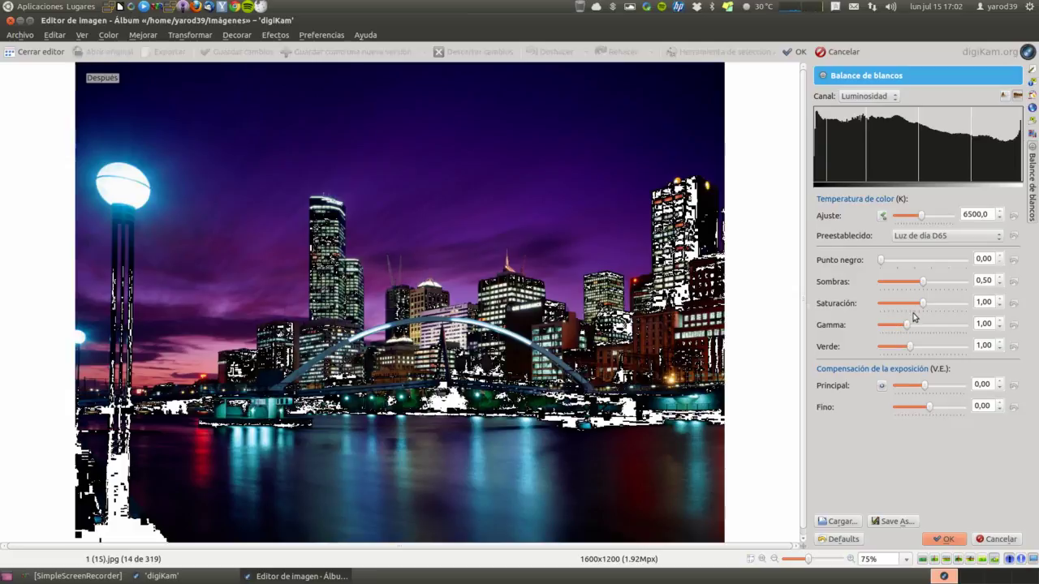
click(896, 97)
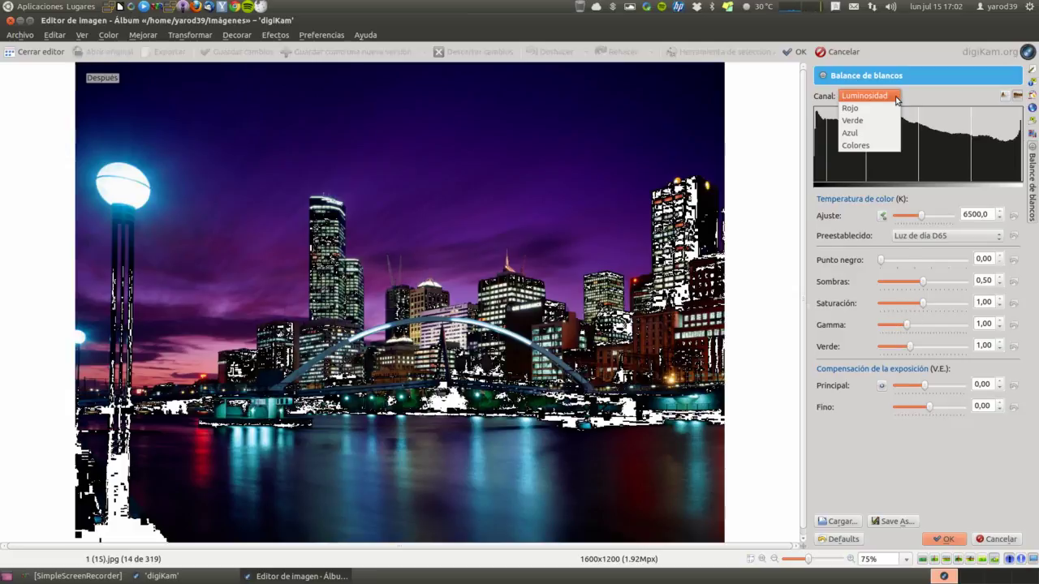
click(897, 99)
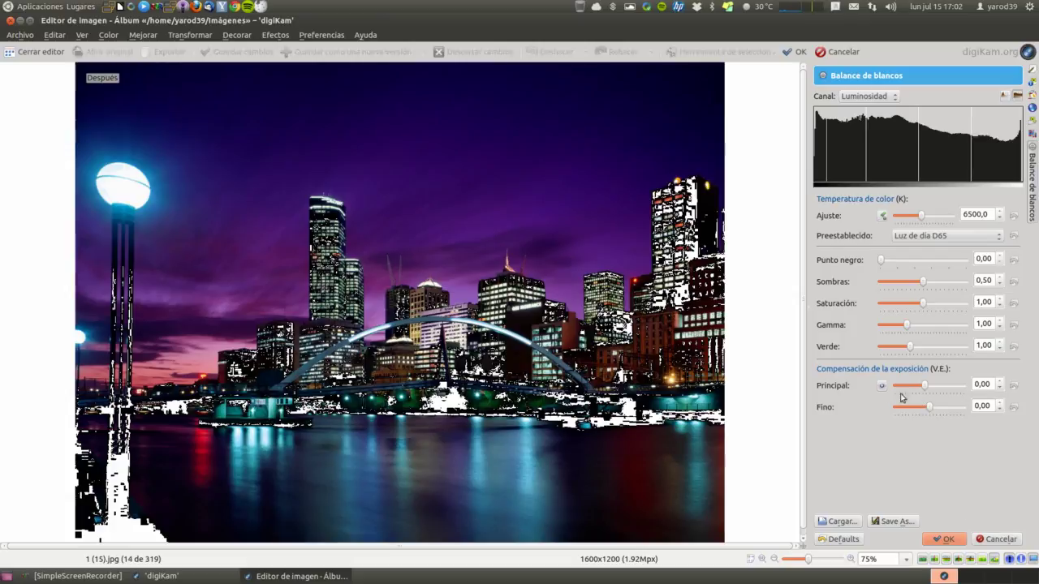
drag(926, 385, 948, 385)
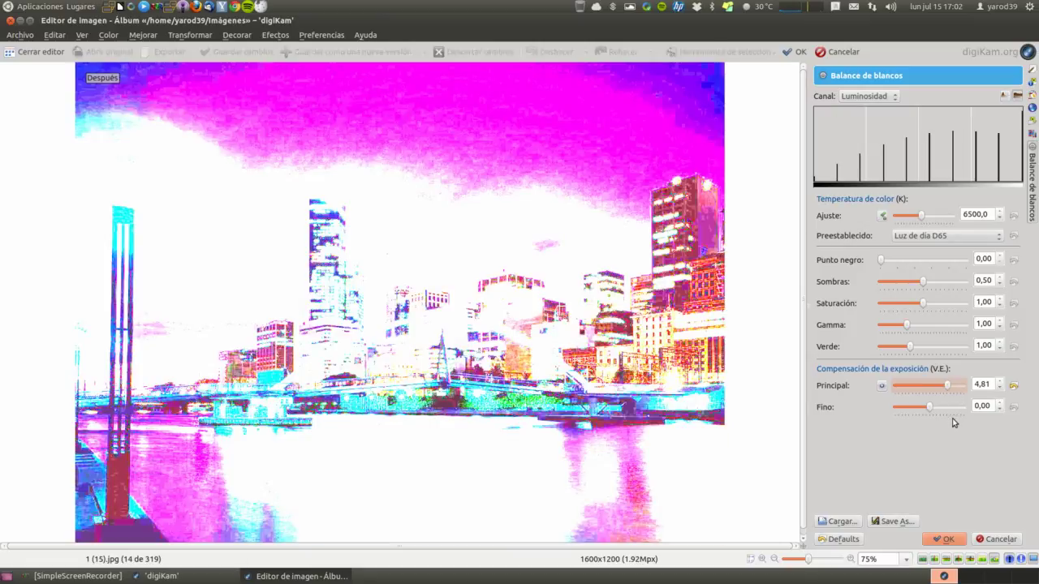
click(929, 406)
drag(929, 406, 946, 406)
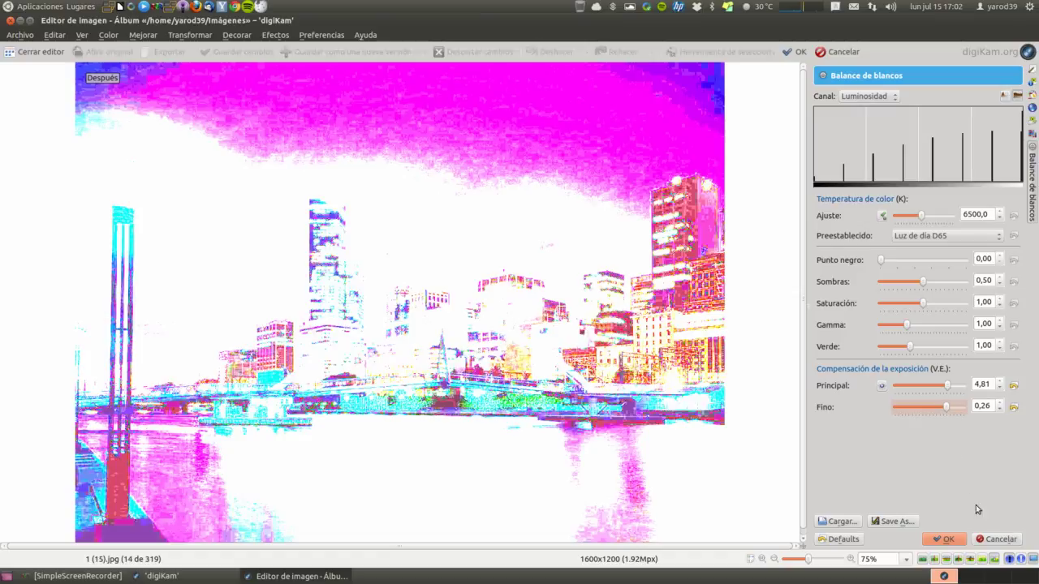
click(997, 539)
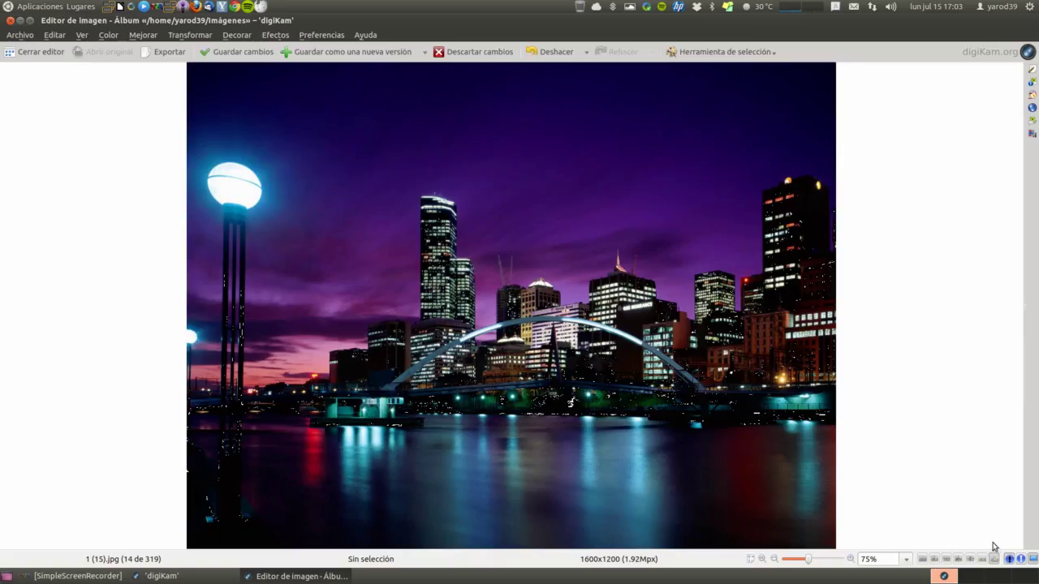
click(704, 52)
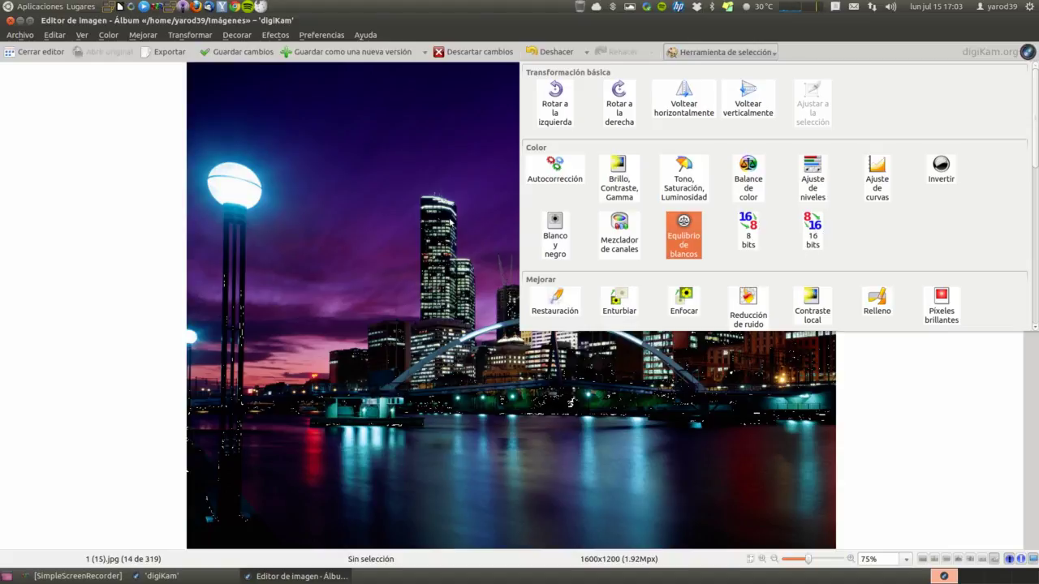
click(452, 223)
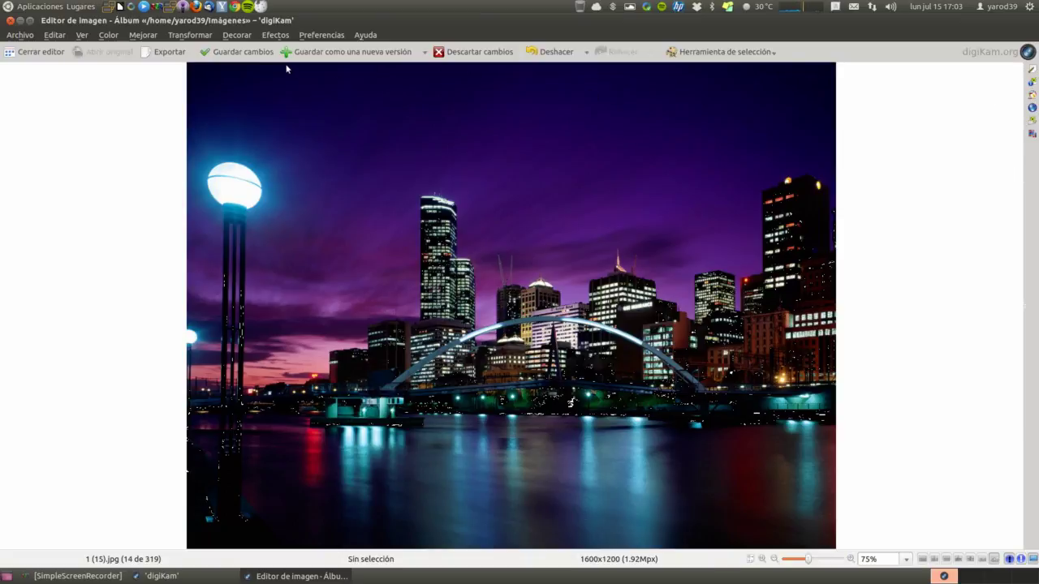
click(20, 36)
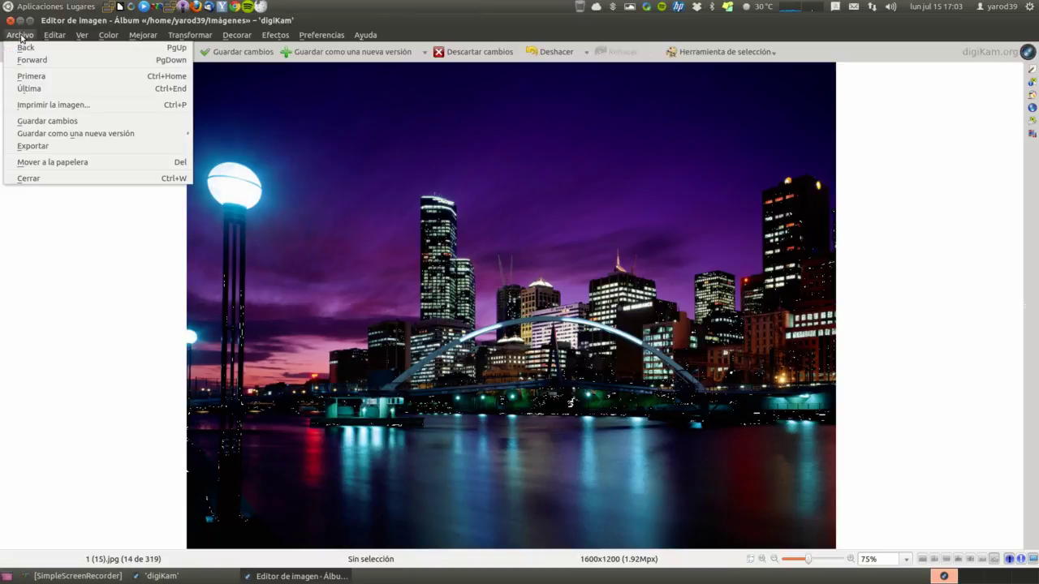
mouse_move(52, 41)
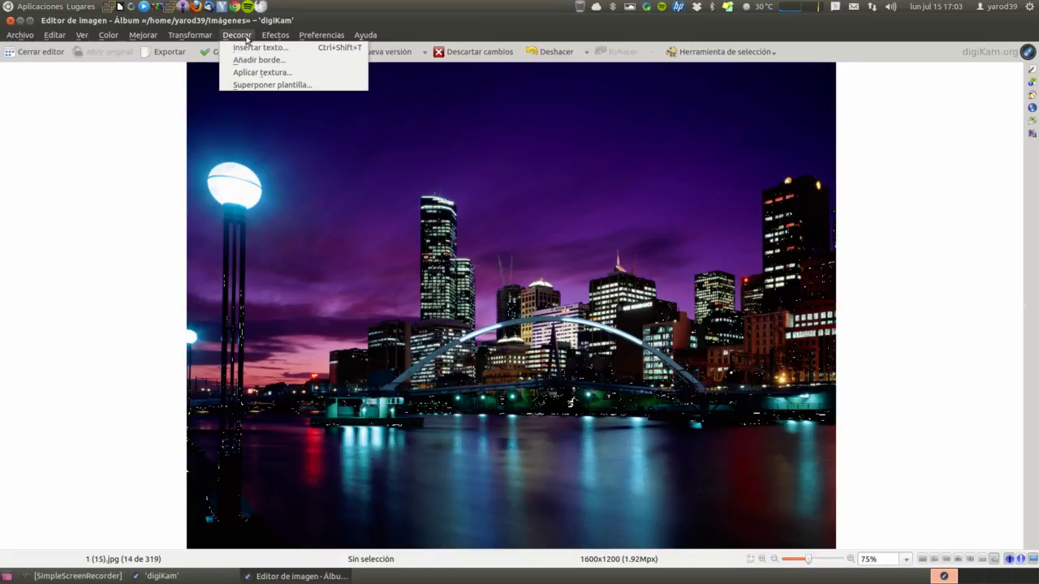
mouse_move(321, 40)
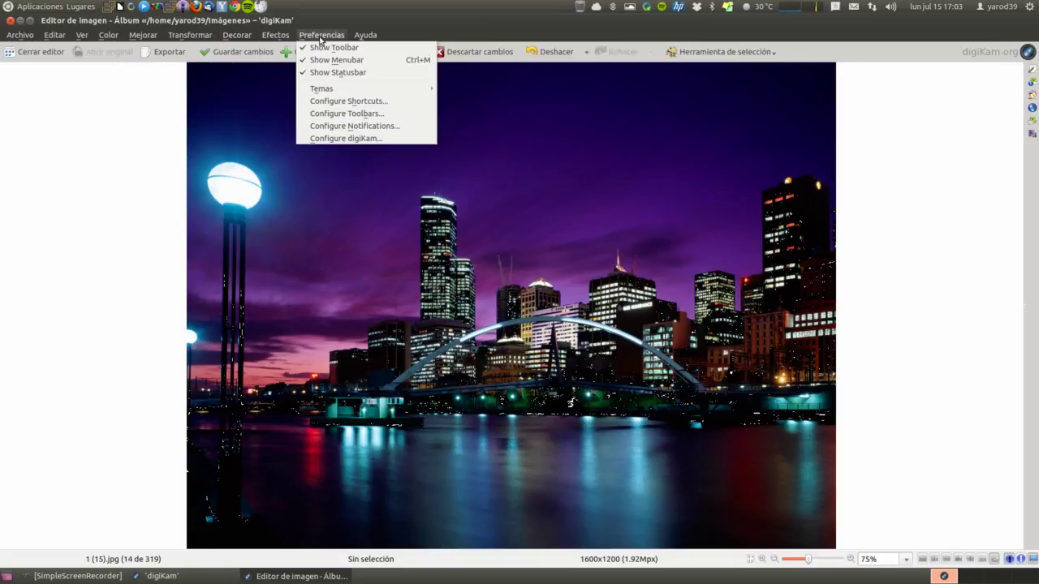
mouse_move(374, 37)
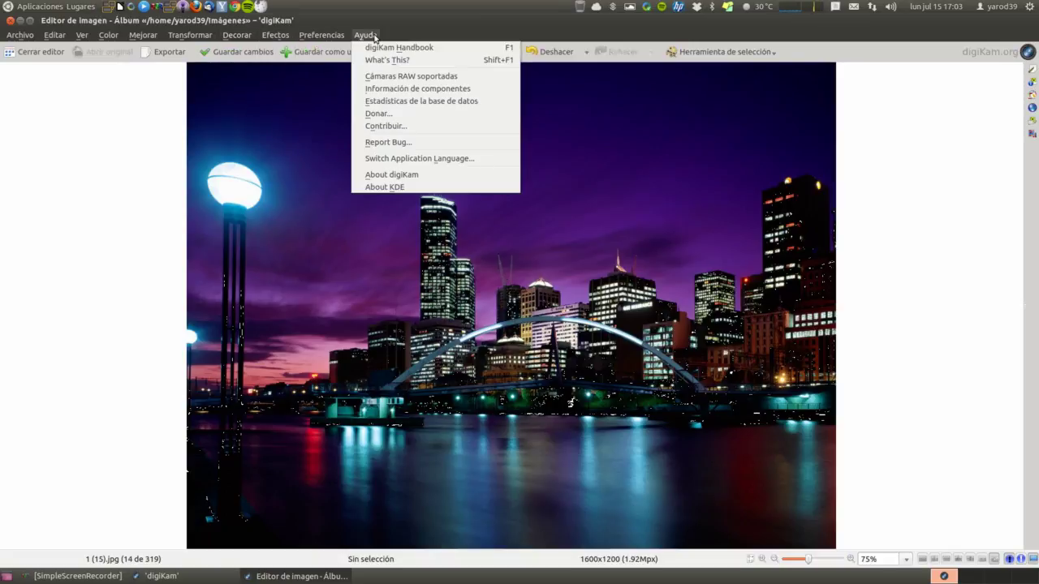
click(763, 165)
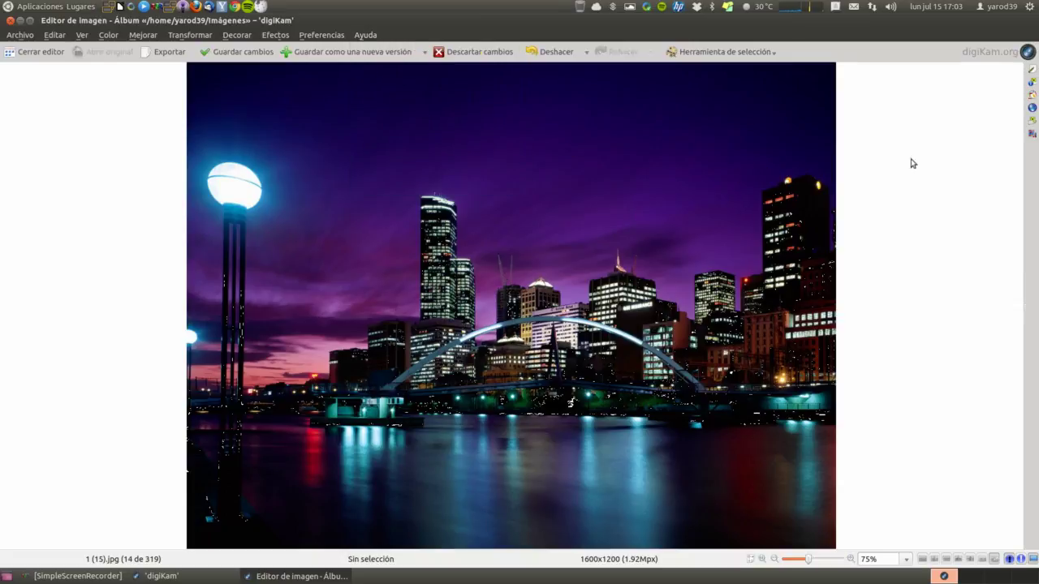
- Show the photo's file and image properties to check its color depth, and hide them again
click(1032, 74)
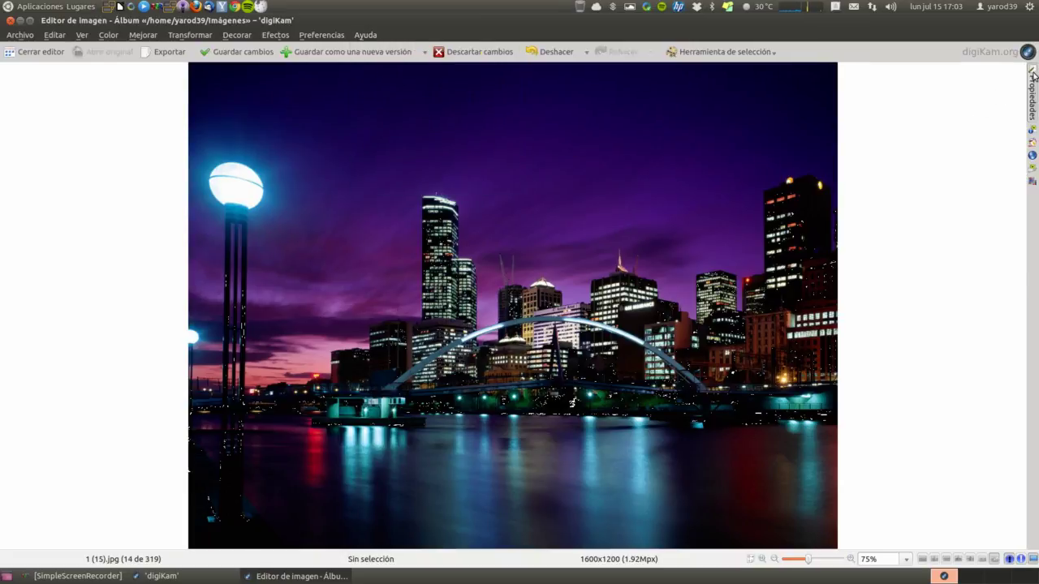
click(1032, 106)
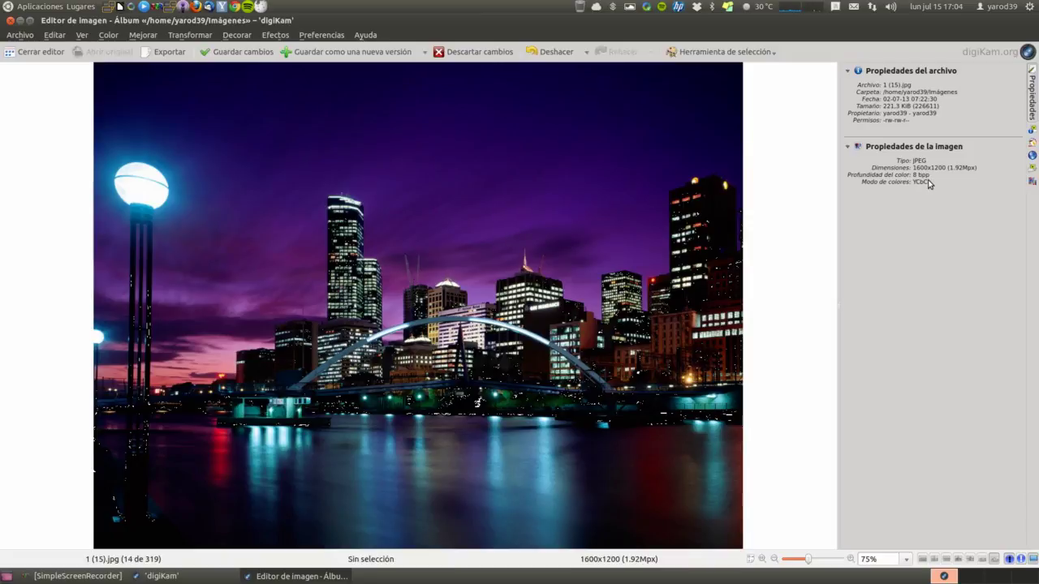
click(1035, 111)
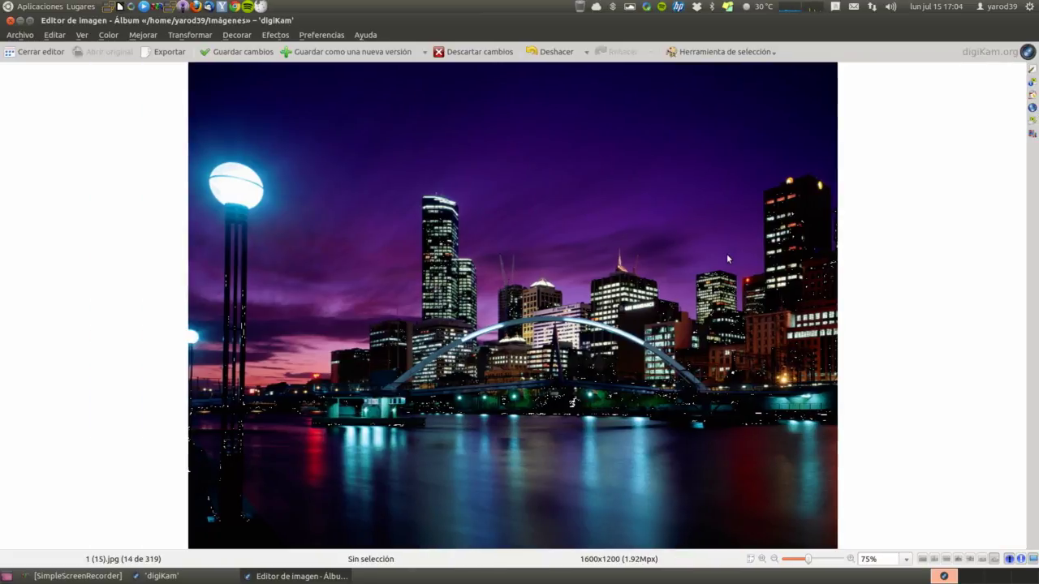
- Convert the photo to 16 bits, compare it by repeatedly undoing and redoing the conversion, and leave it undone
click(707, 53)
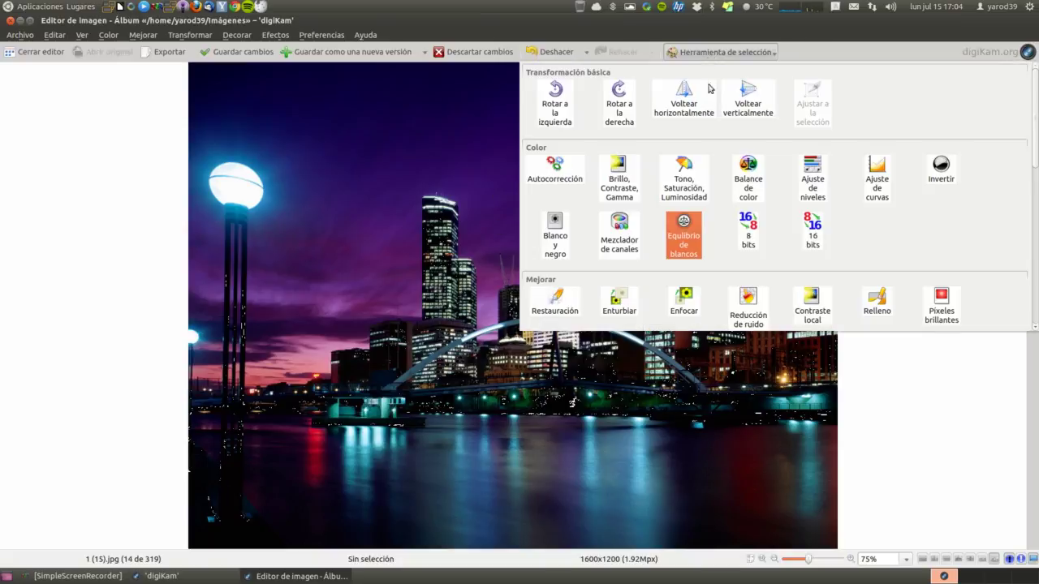
click(811, 231)
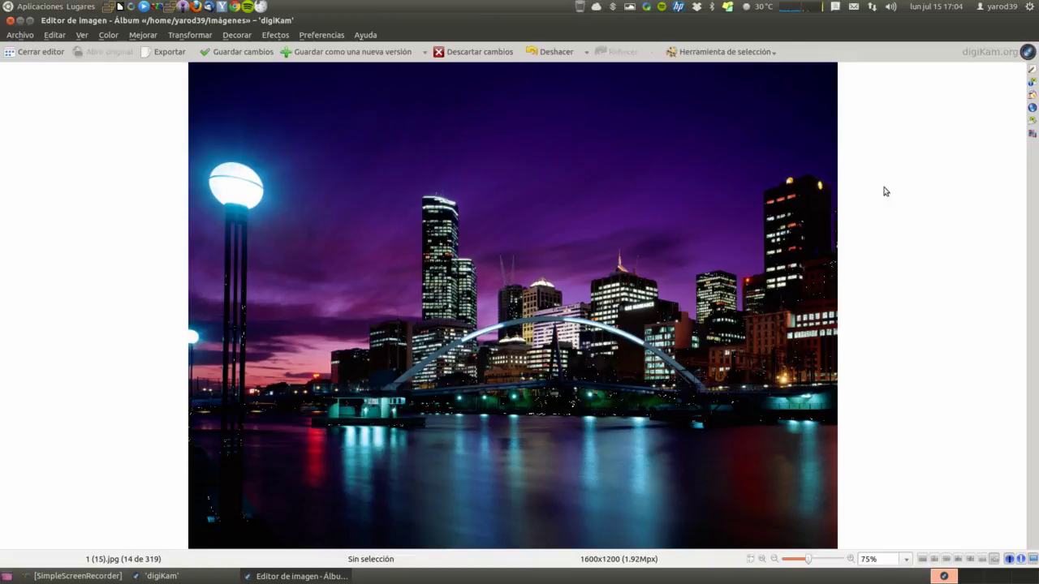
click(539, 54)
click(615, 54)
key(ctrl+z)
click(613, 53)
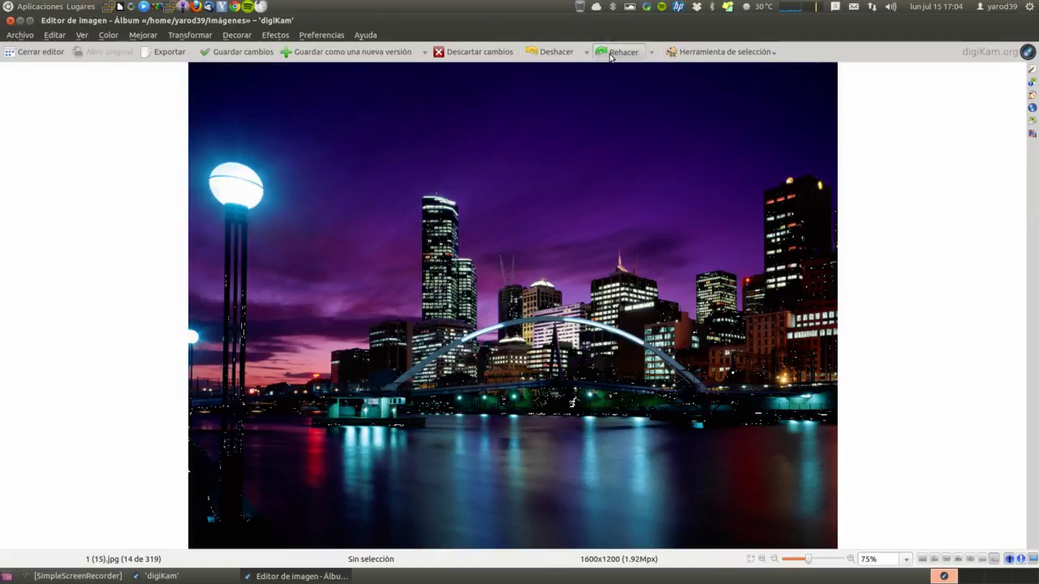
click(537, 53)
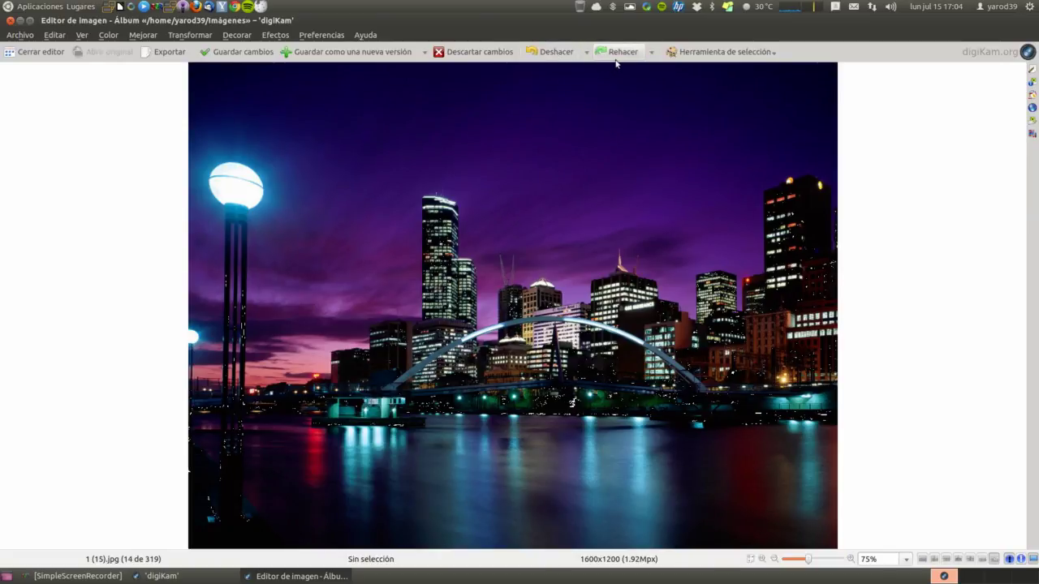
click(614, 54)
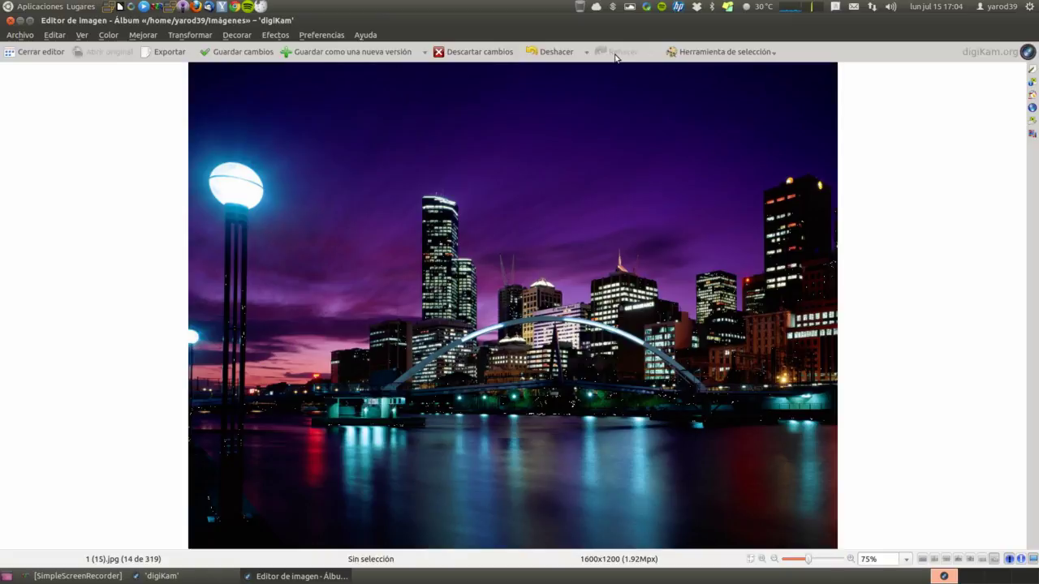
click(557, 54)
click(621, 52)
click(552, 51)
- Start a restoration of the photo and try general settings of Anisotropía 0,53 and Suavizado 171,51
click(722, 52)
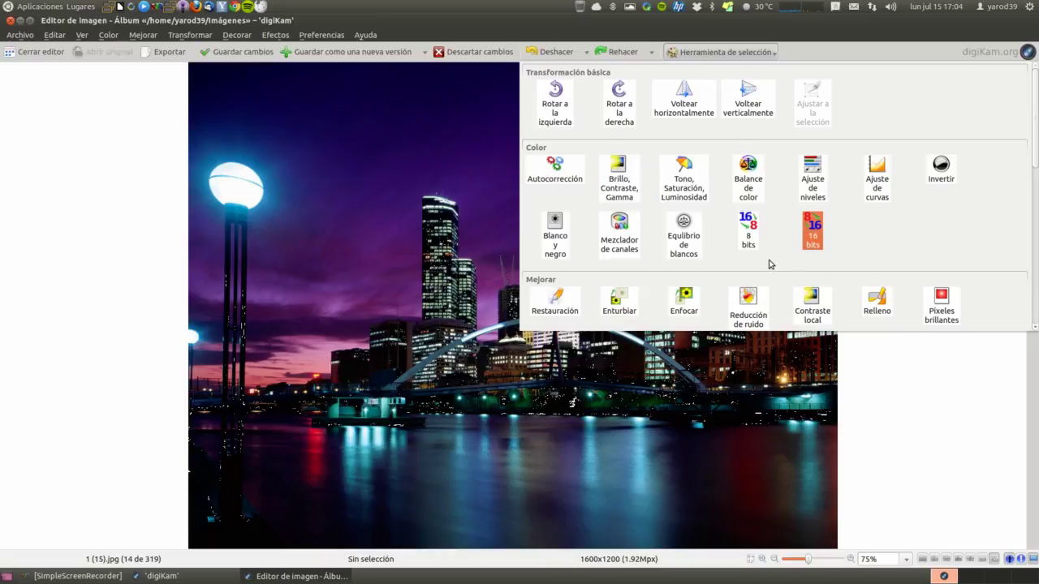
scroll(655, 247, down, 3)
scroll(654, 247, down, 3)
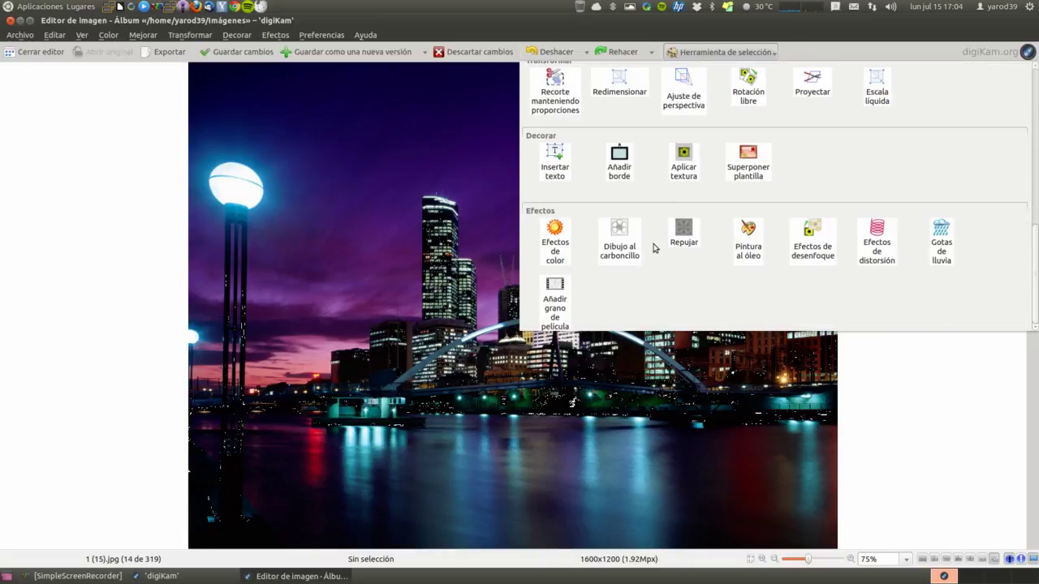
scroll(649, 139, up, 6)
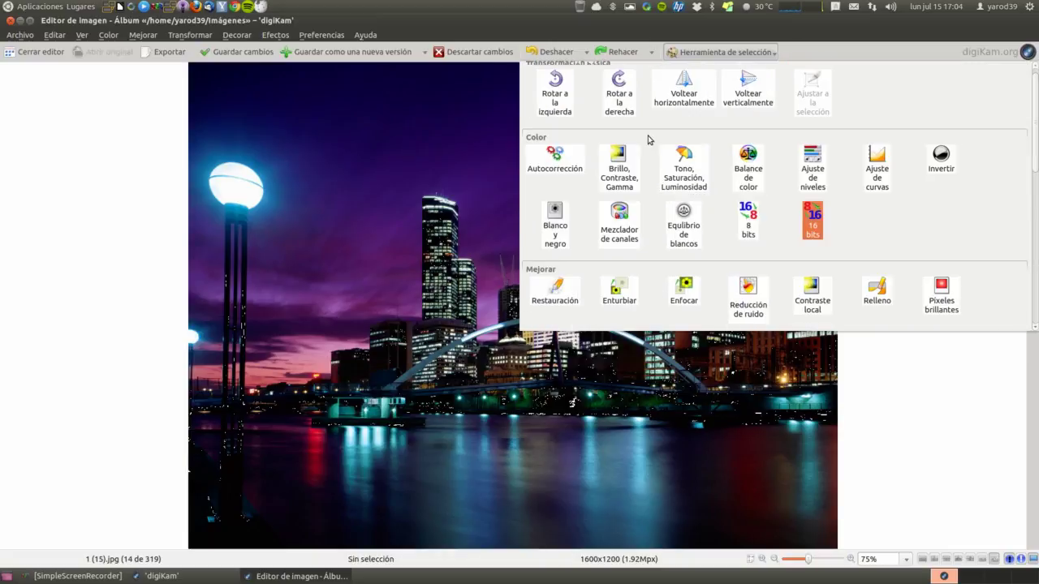
scroll(648, 139, down, 3)
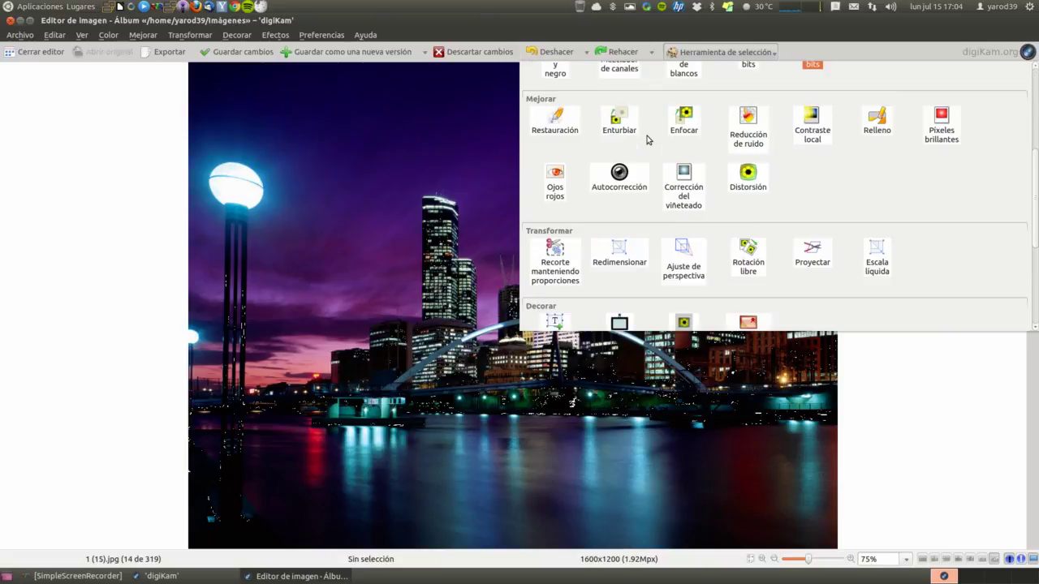
click(555, 118)
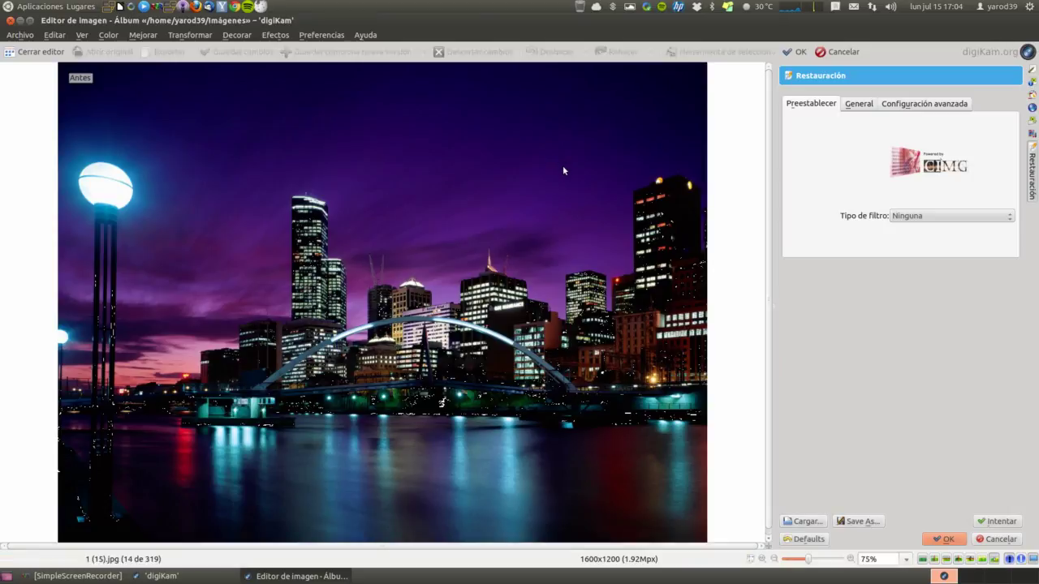
click(861, 105)
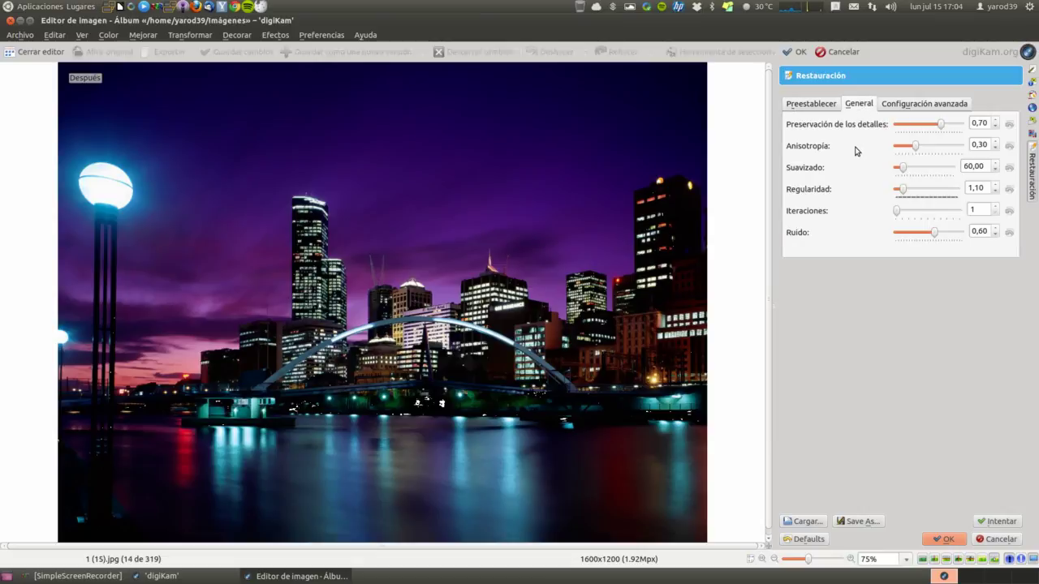
click(918, 151)
mouse_move(917, 151)
mouse_down()
mouse_move(931, 150)
mouse_move(916, 168)
mouse_up()
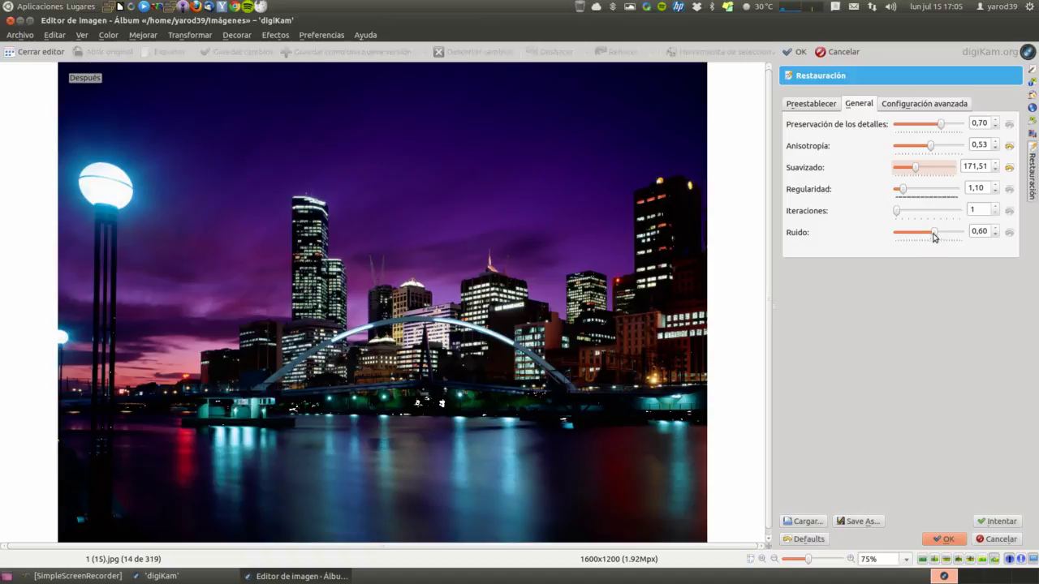
- Try Paso angular 46,17 and Tamaño del mosaico 939 in the advanced restoration settings, and cancel the restoration
click(903, 108)
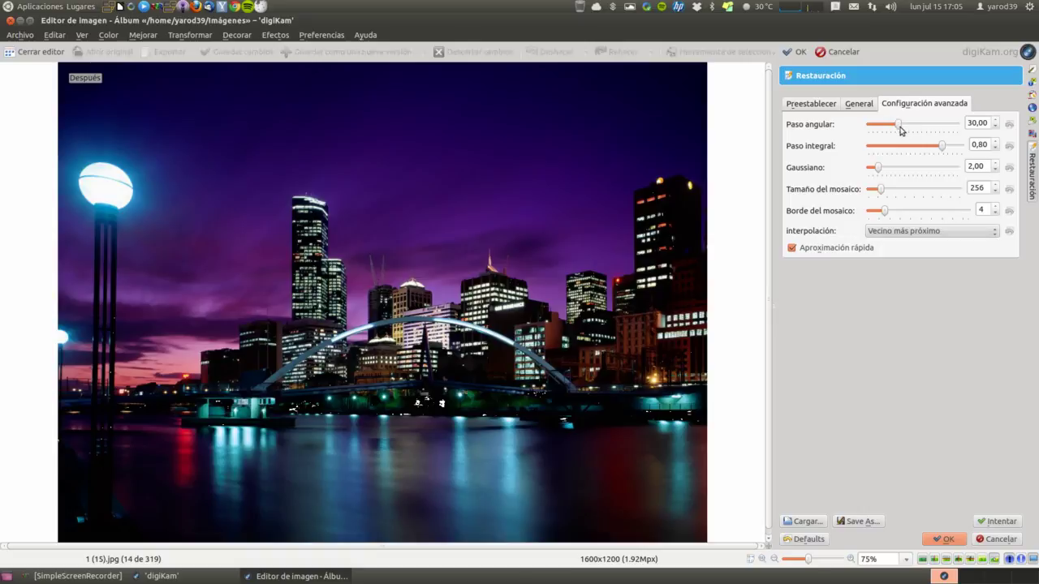
drag(899, 128, 916, 127)
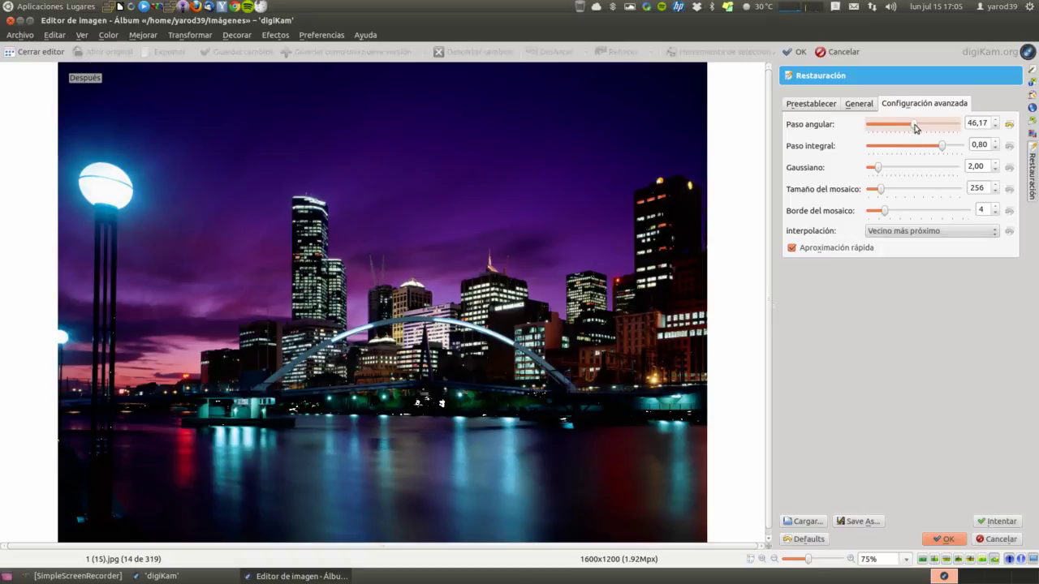
drag(883, 195, 911, 195)
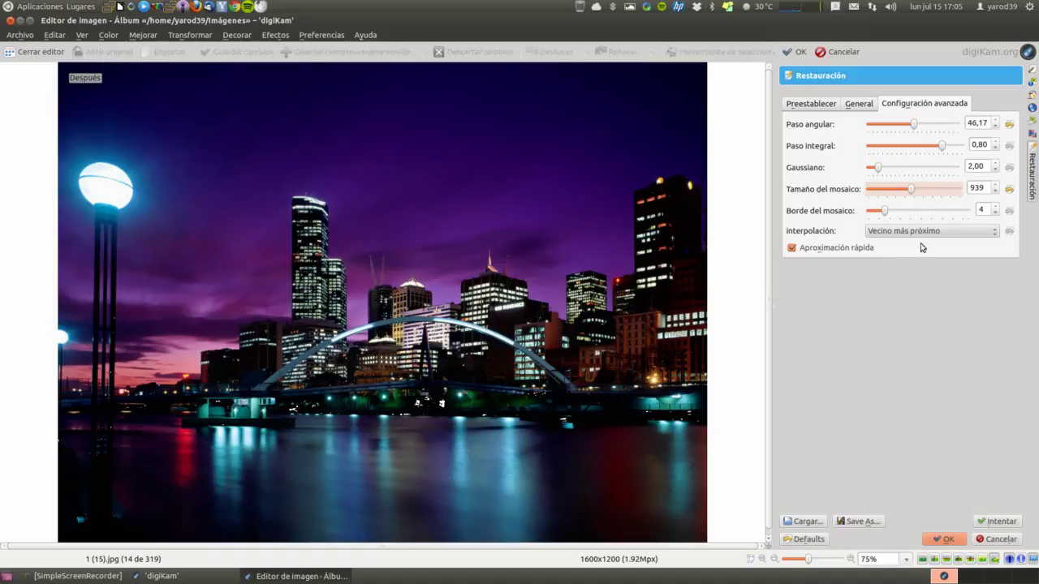
click(976, 233)
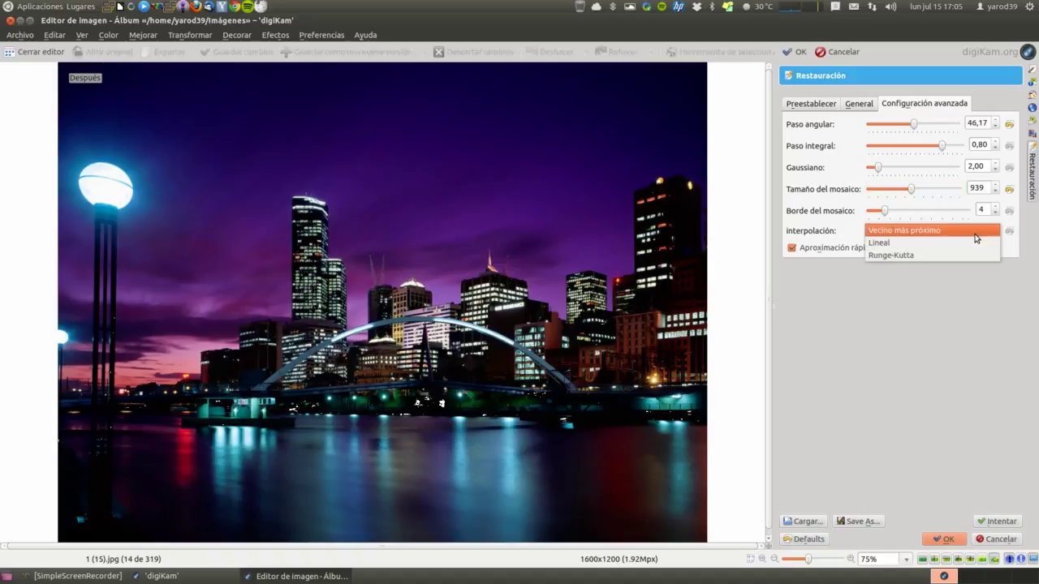
click(975, 232)
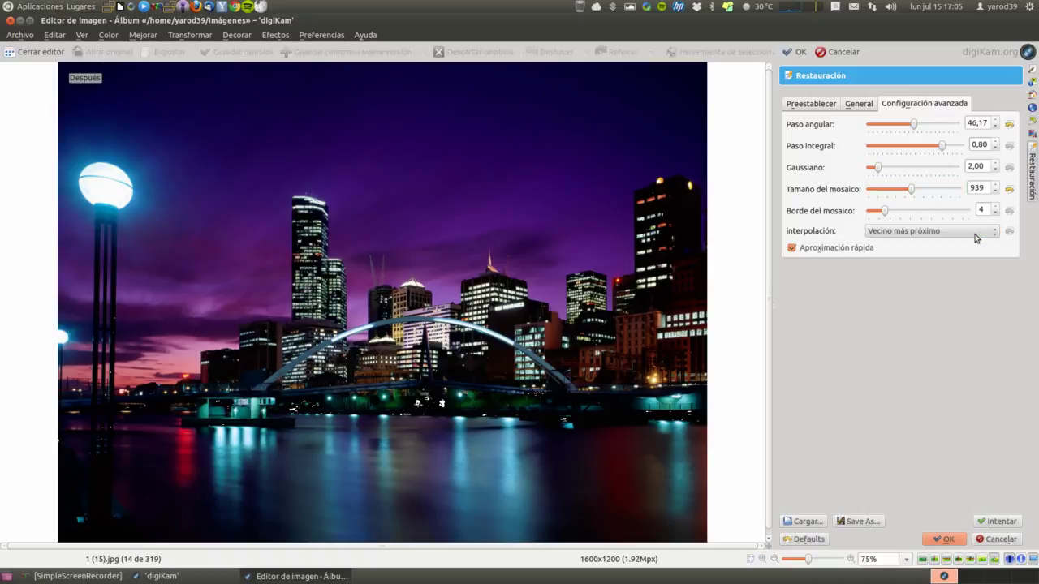
click(998, 539)
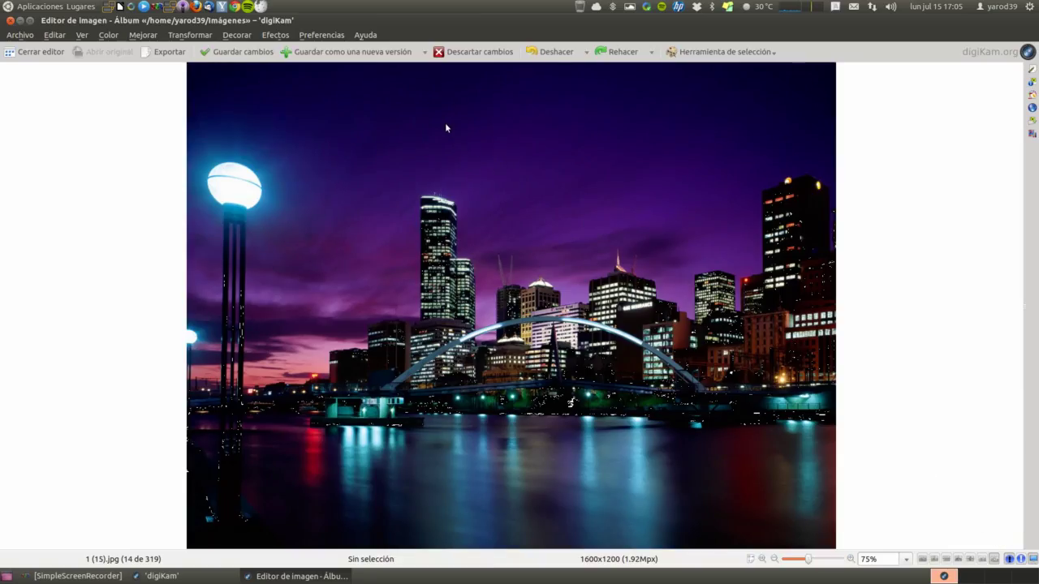
- Start the Enturbiar blur on the photo and raise its Suavidad to 16
click(699, 52)
scroll(690, 162, up, 1)
click(619, 153)
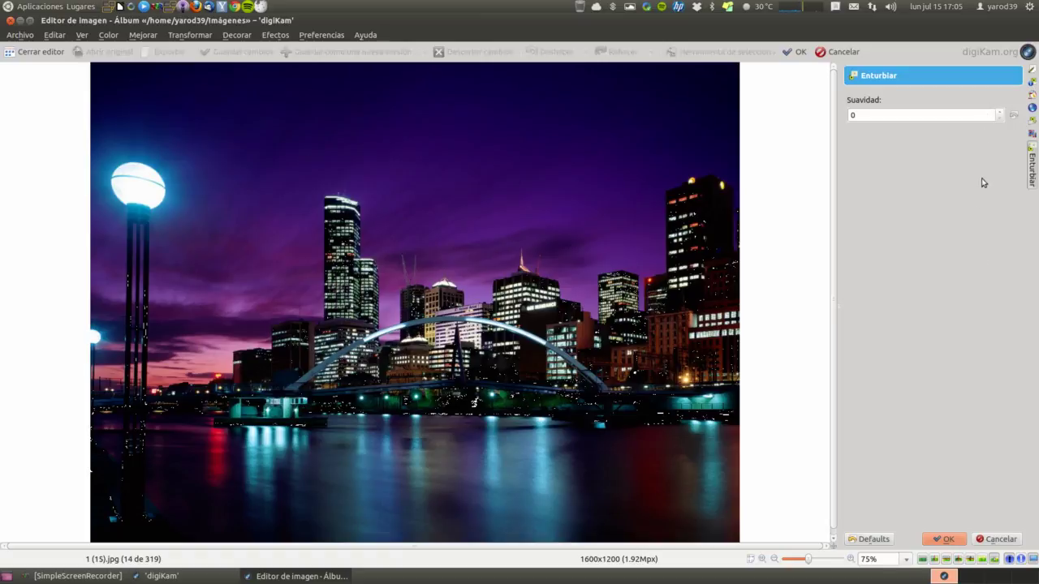
click(1001, 119)
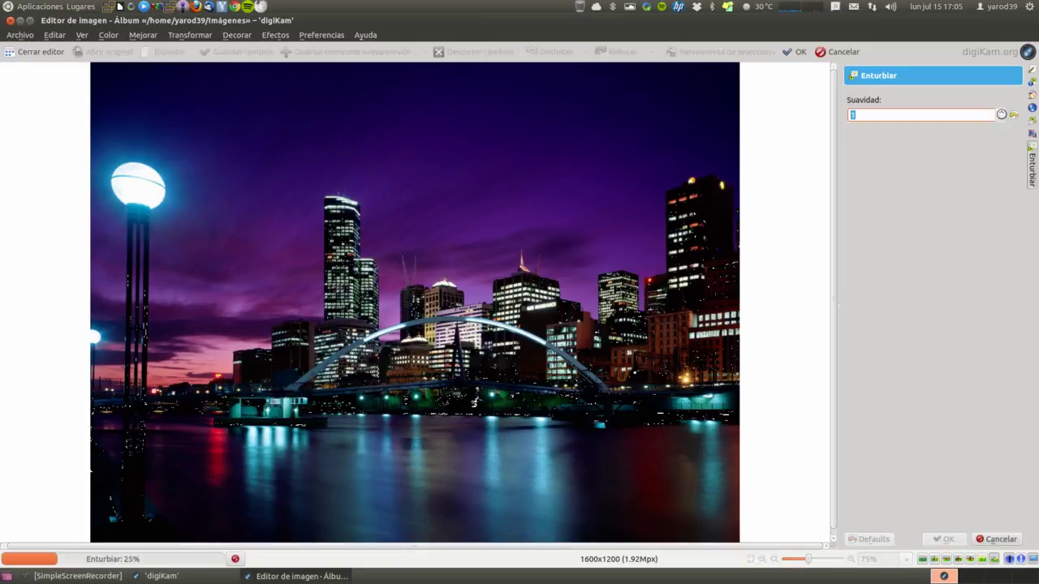
click(1001, 118)
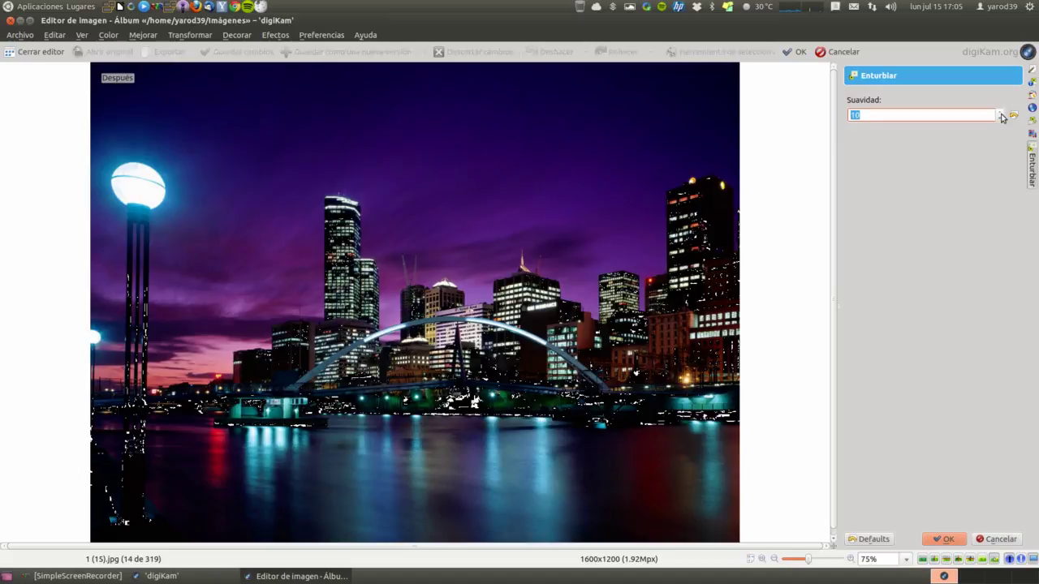
click(1001, 118)
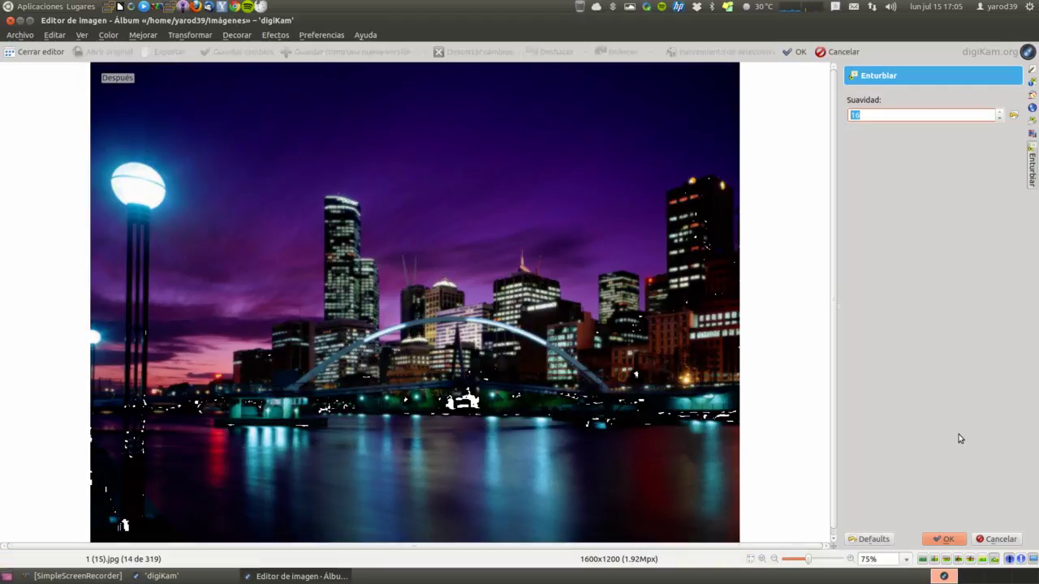
- Raise the blur's Suavidad gradually to 38 to preview stronger blurring, and cancel the tool
click(1001, 112)
click(1001, 112)
click(1001, 112)
click(1001, 113)
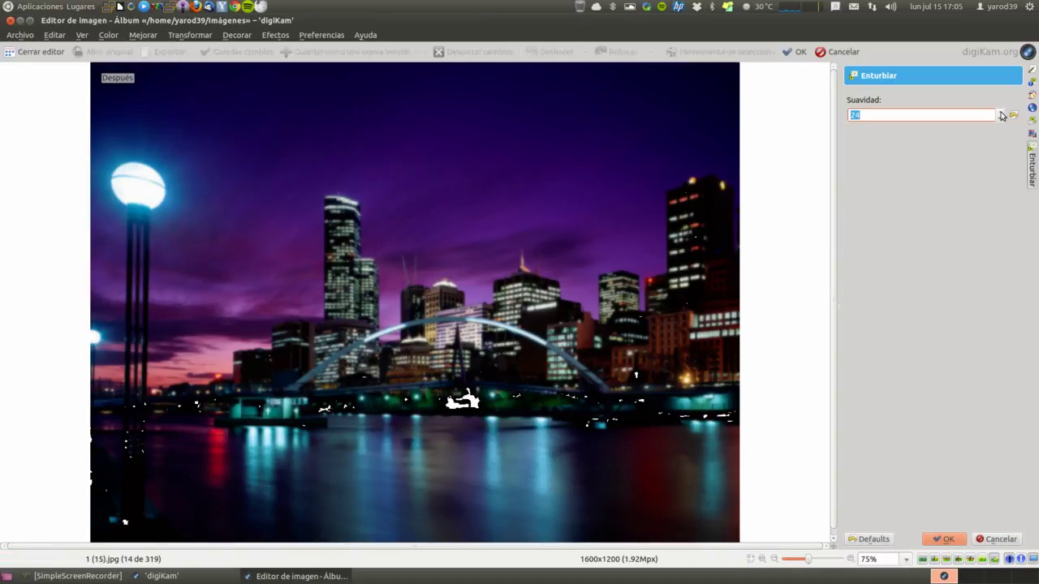
click(1001, 112)
click(1001, 112)
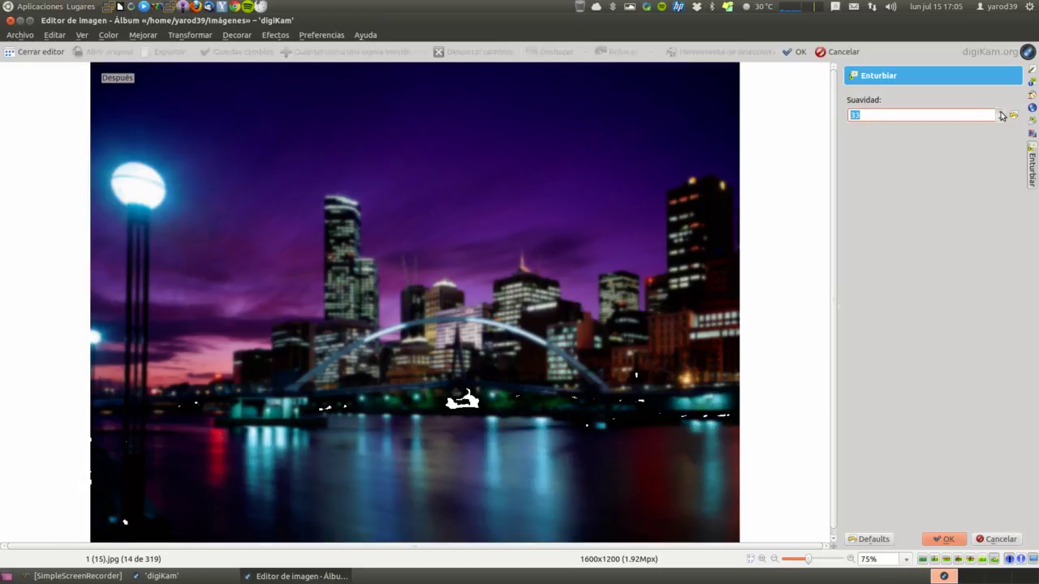
click(1000, 112)
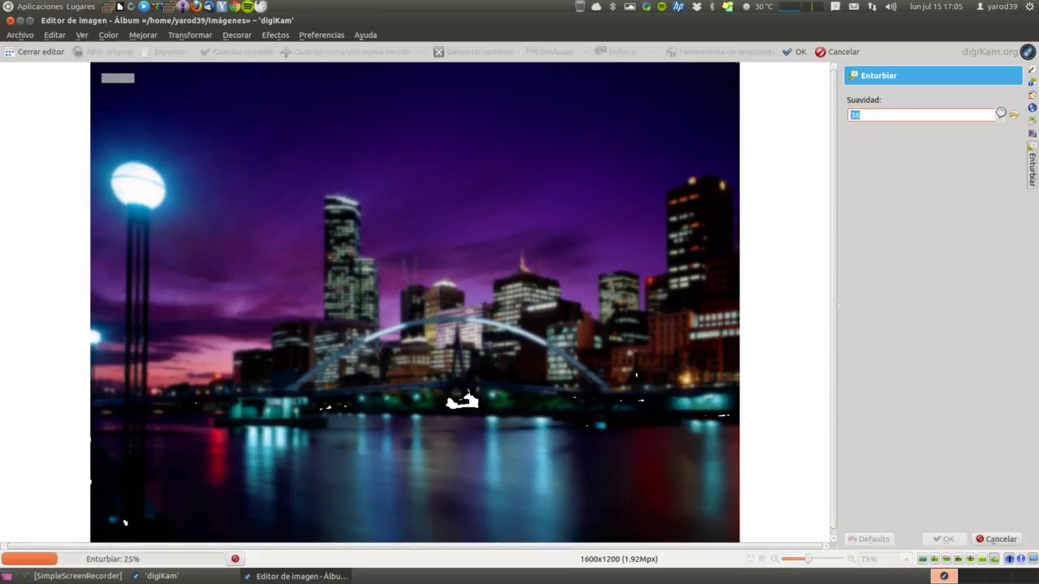
click(1000, 112)
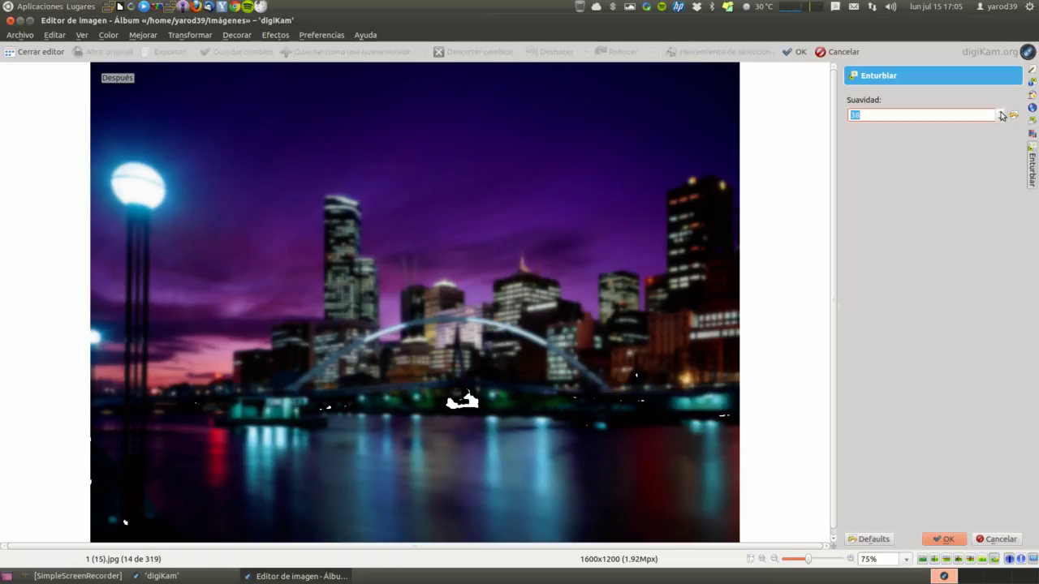
click(995, 538)
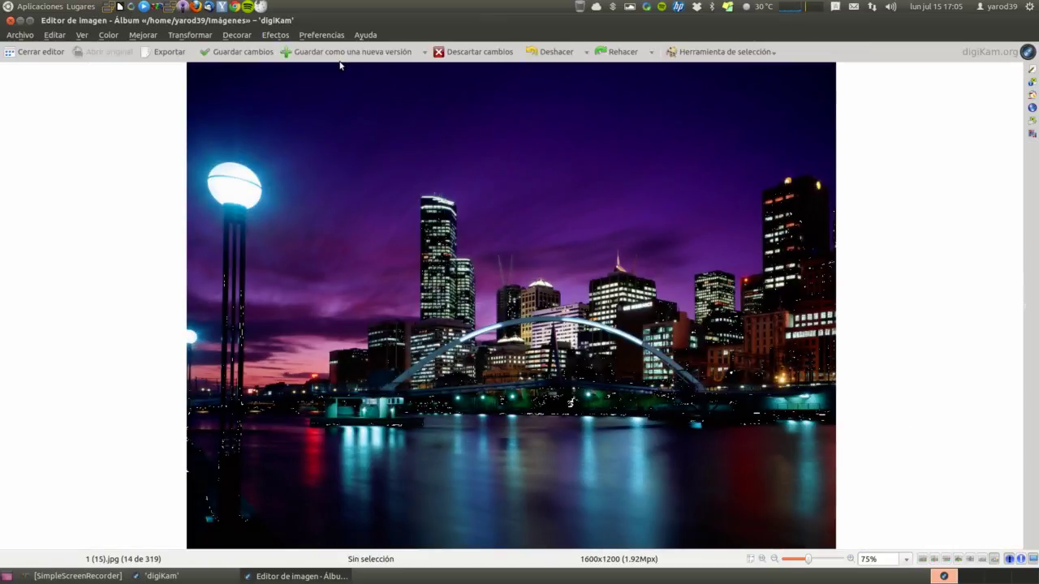
- Start sharpening the photo with the Enfoque simple method and set Agudeza to 100
click(689, 55)
scroll(684, 146, up, 1)
click(684, 171)
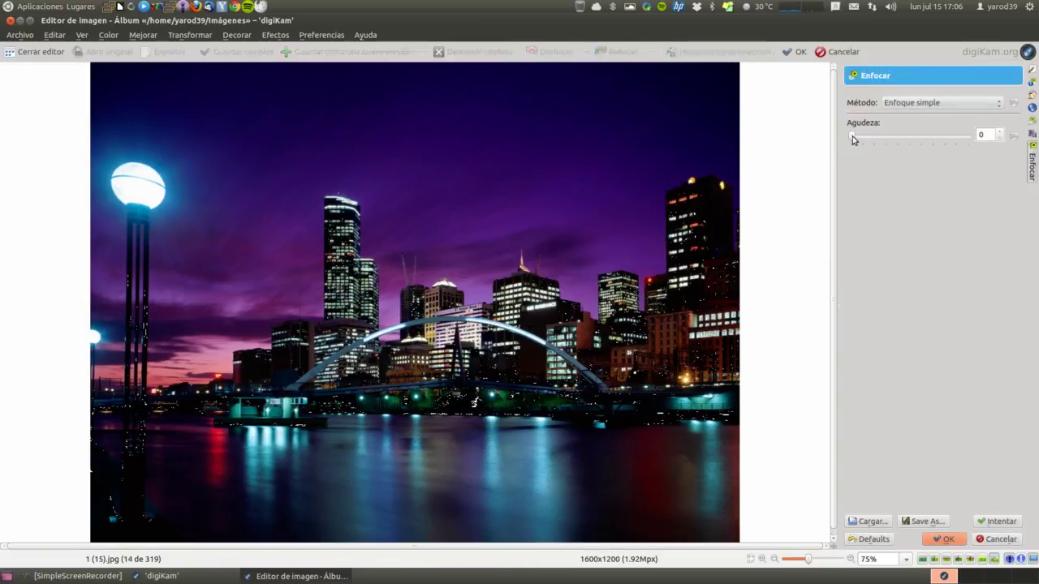
drag(852, 136, 977, 141)
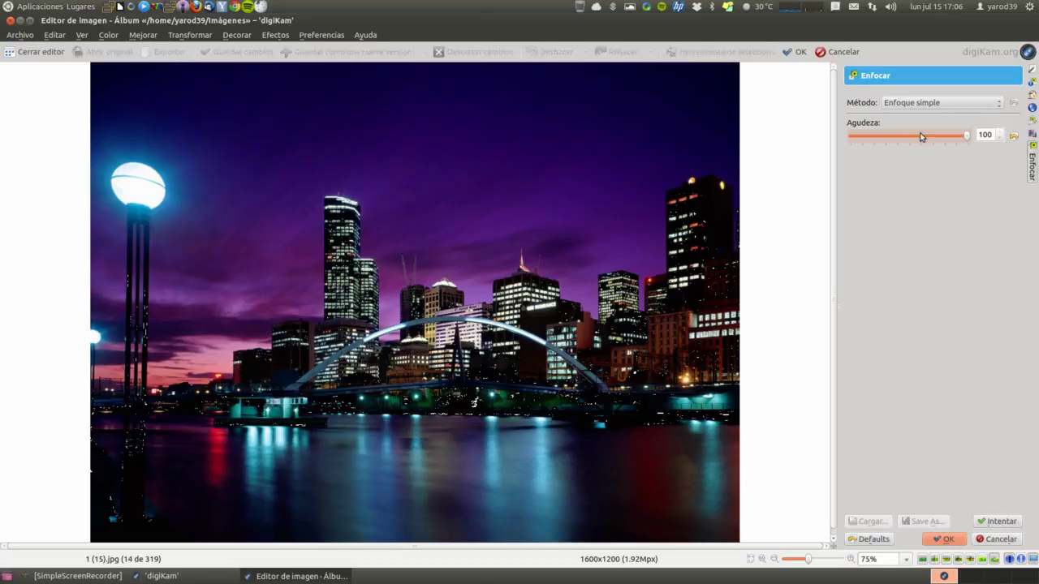
- Switch the sharpening method to Máscara de desenfoque and to Refocalizar to view their settings, and cancel the sharpening
click(937, 104)
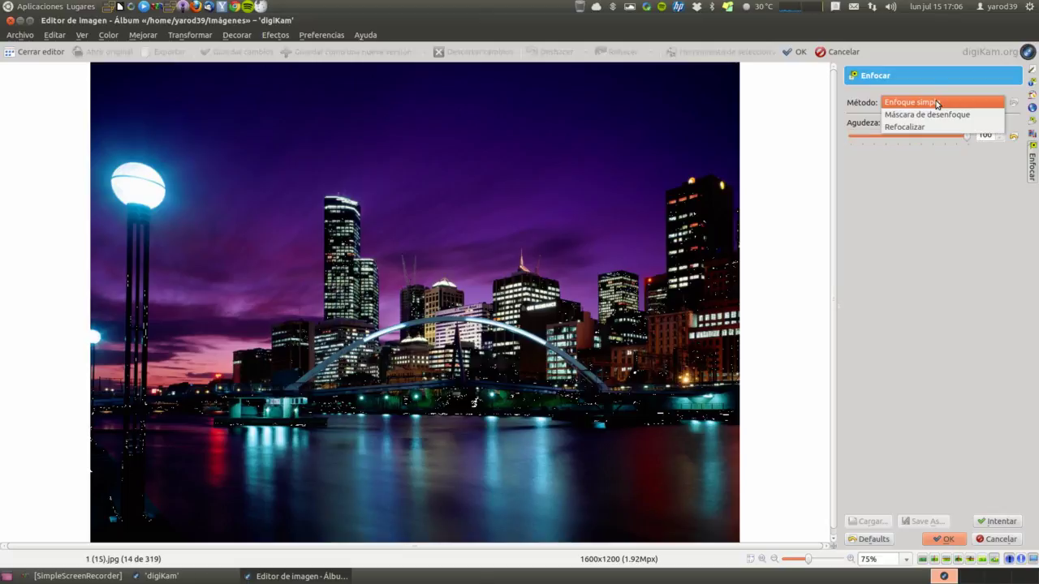
click(937, 114)
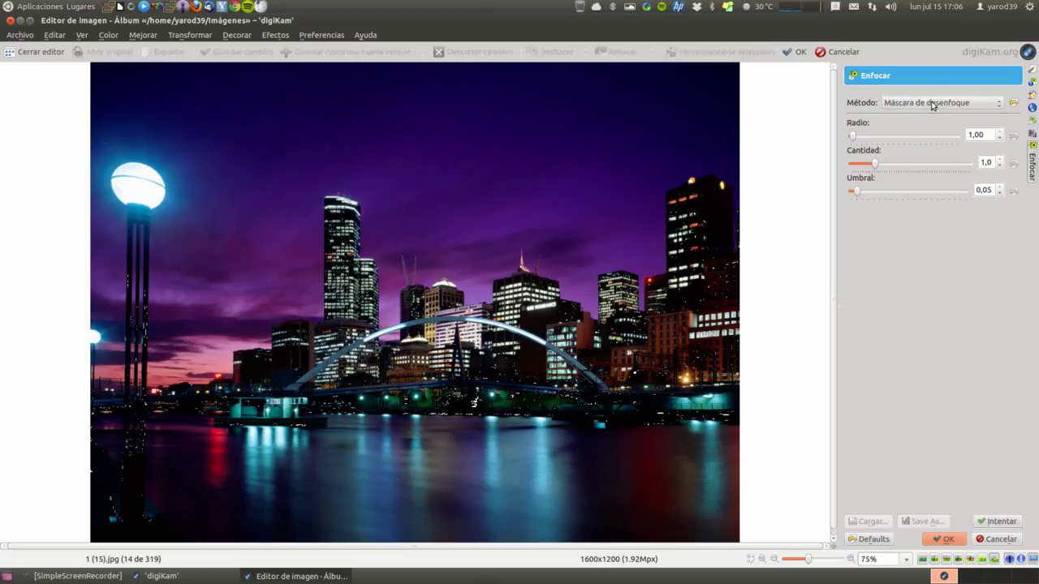
click(933, 104)
click(934, 118)
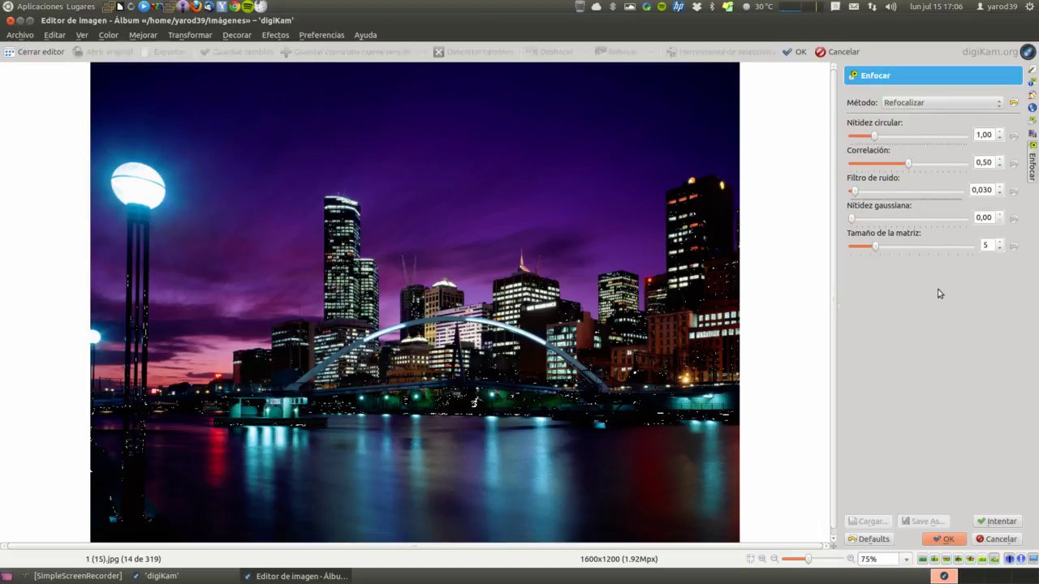
click(992, 539)
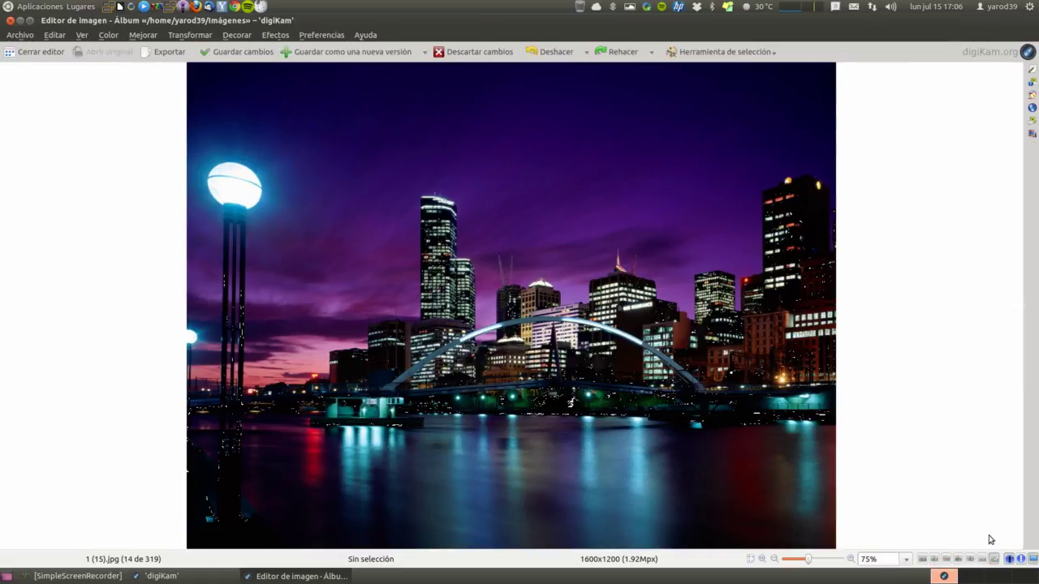
- Try noise reduction with Umbral 6,46 for red chrominance, 8,50 for luminance and 7,52 for blue chrominance, and cancel it
click(719, 53)
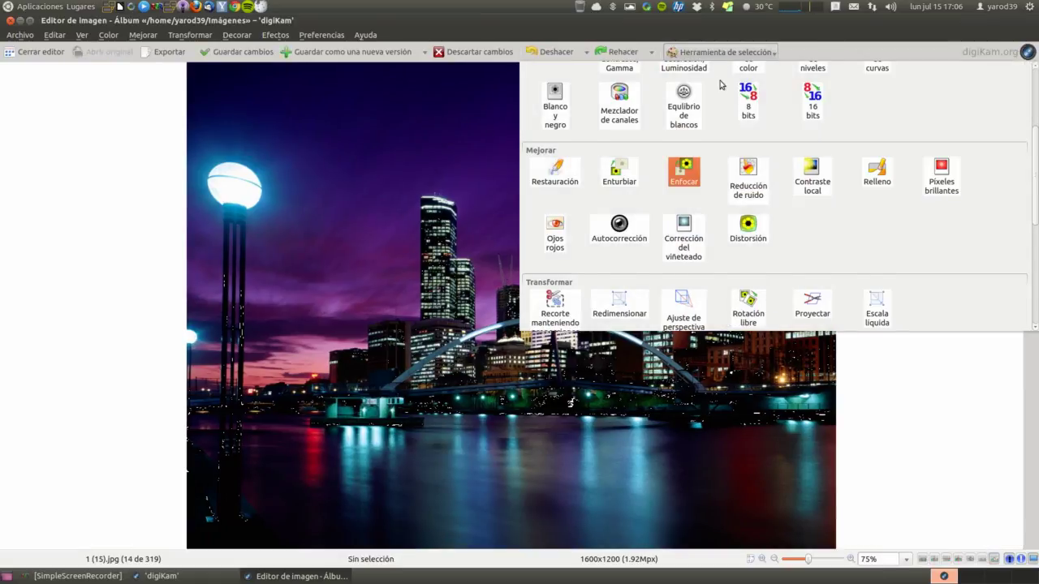
click(746, 182)
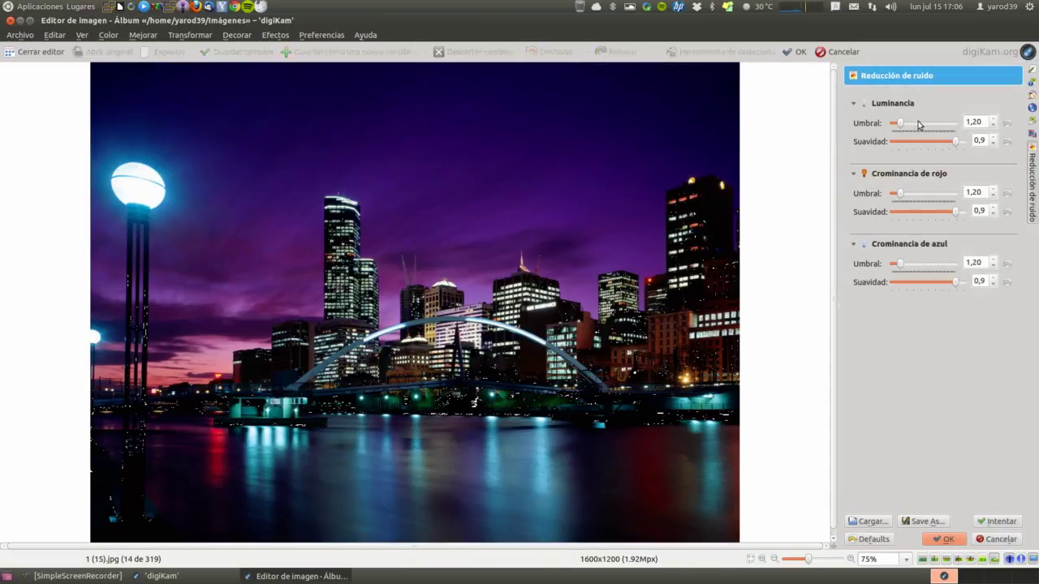
drag(898, 195, 932, 195)
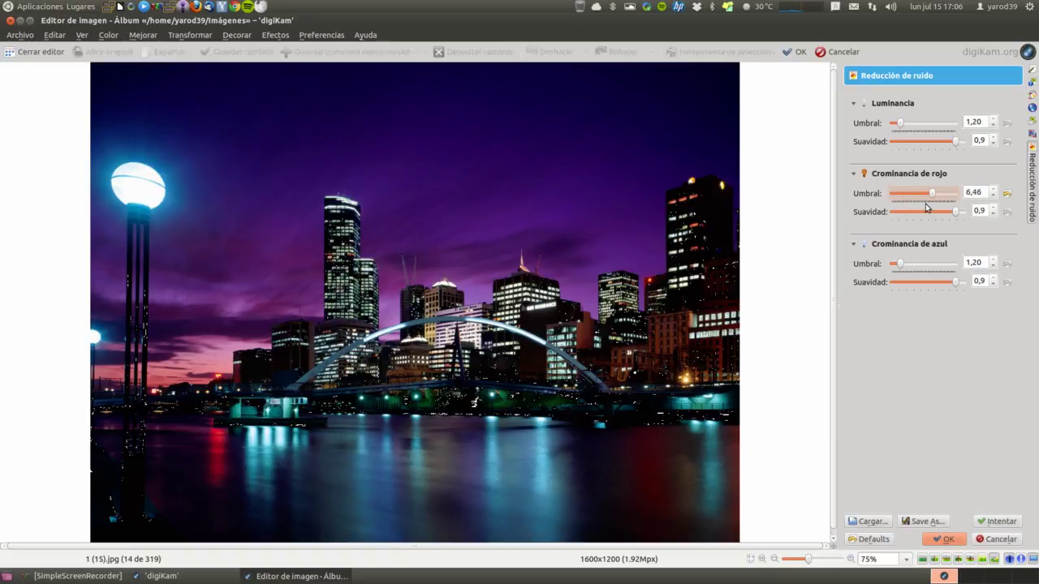
drag(900, 126, 946, 126)
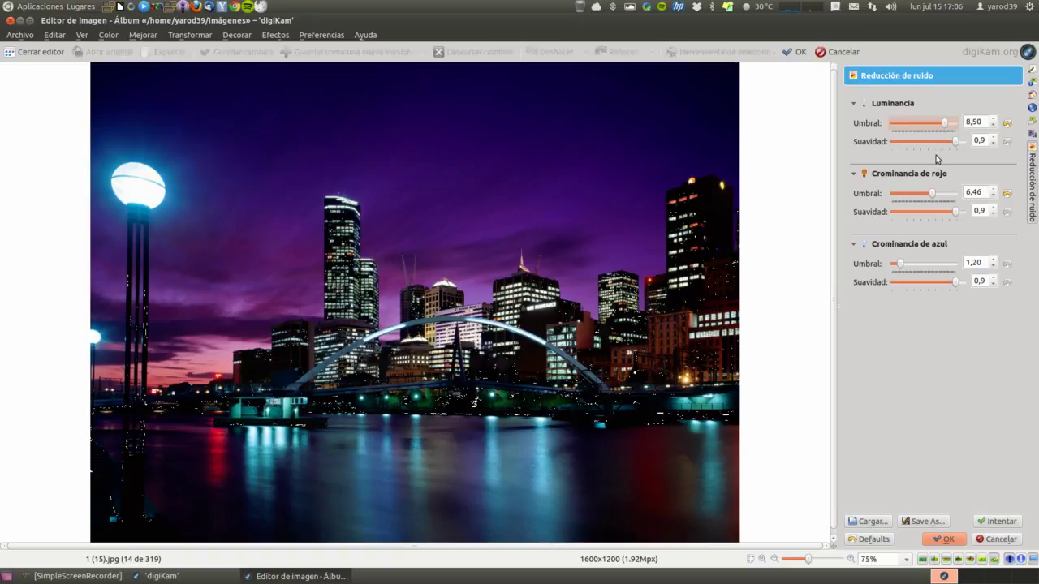
drag(900, 264, 939, 269)
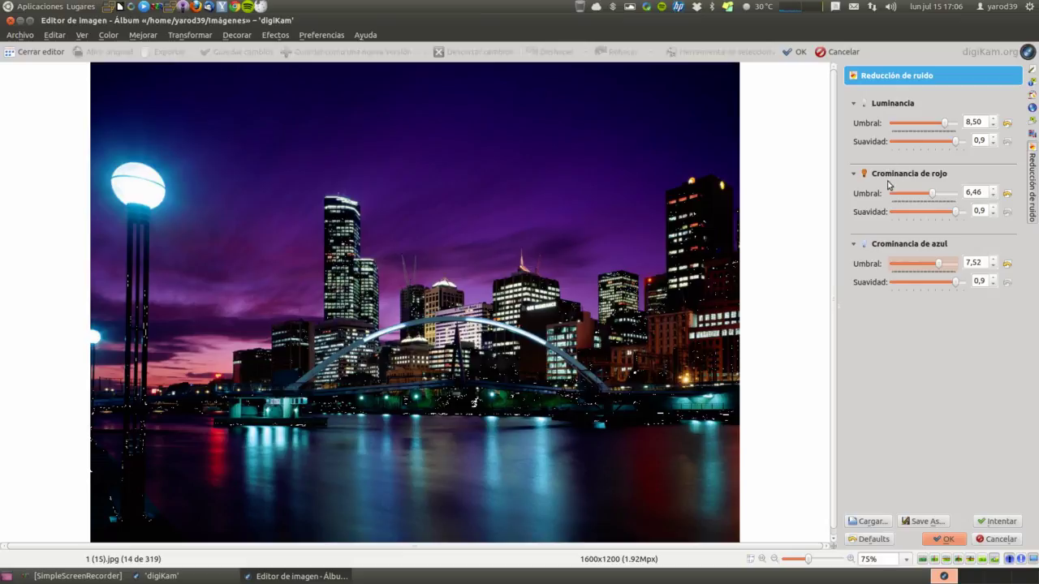
click(1003, 538)
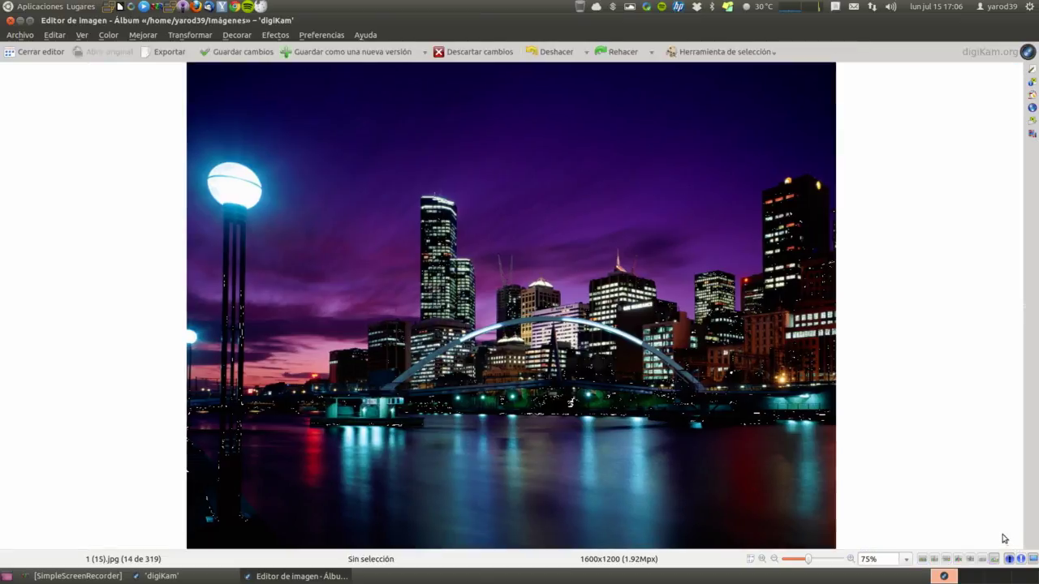
- Try Contraste local with Saturación de tonos claros at 0 and the Lineal function, and cancel it
click(728, 53)
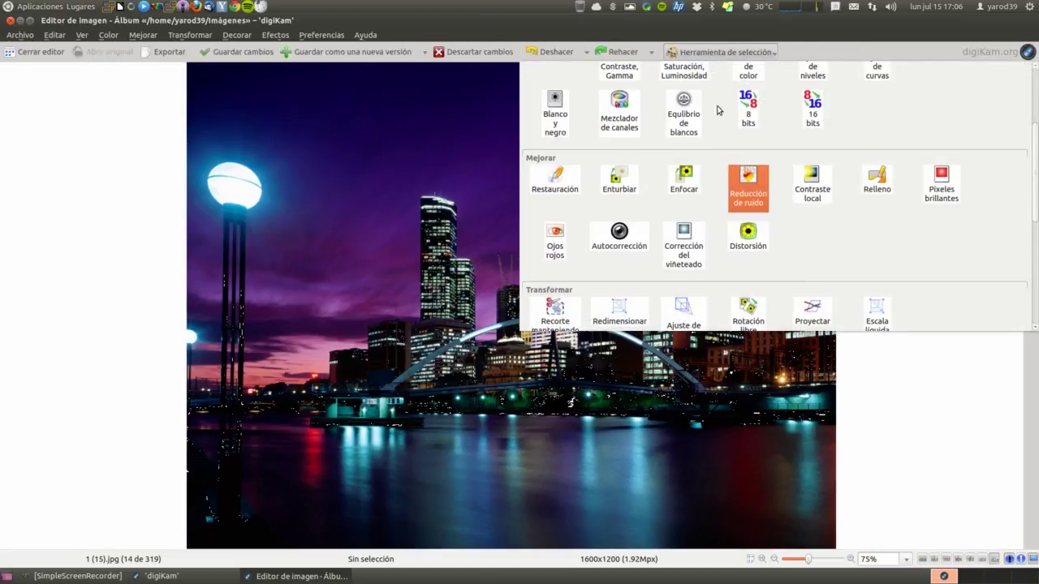
click(808, 187)
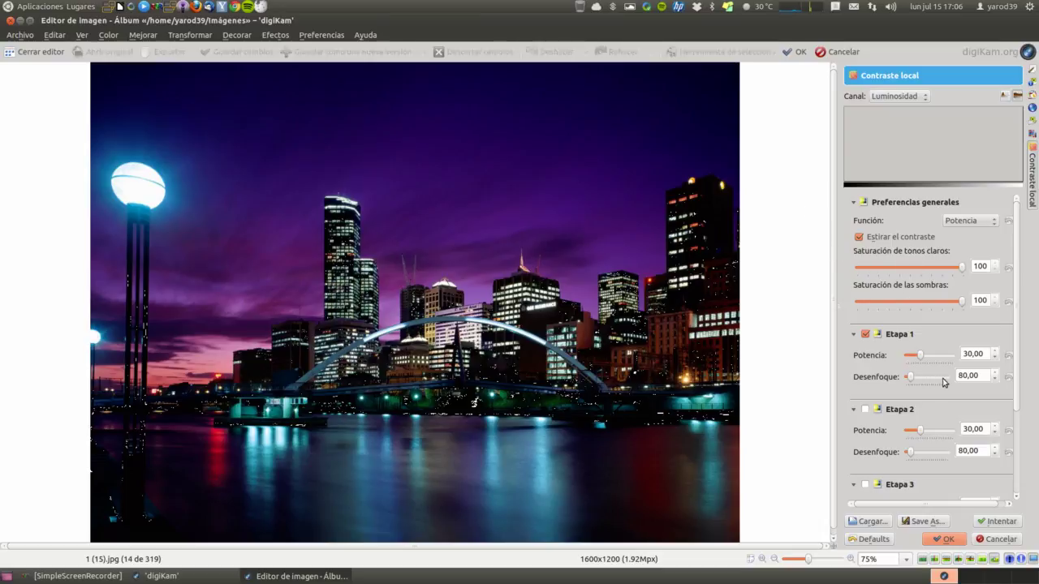
click(927, 100)
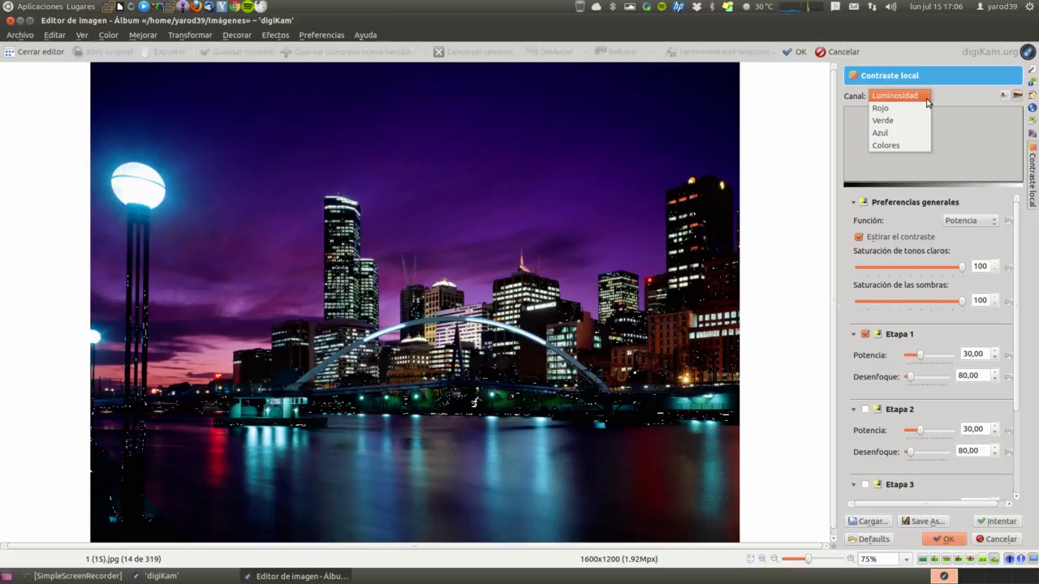
click(927, 100)
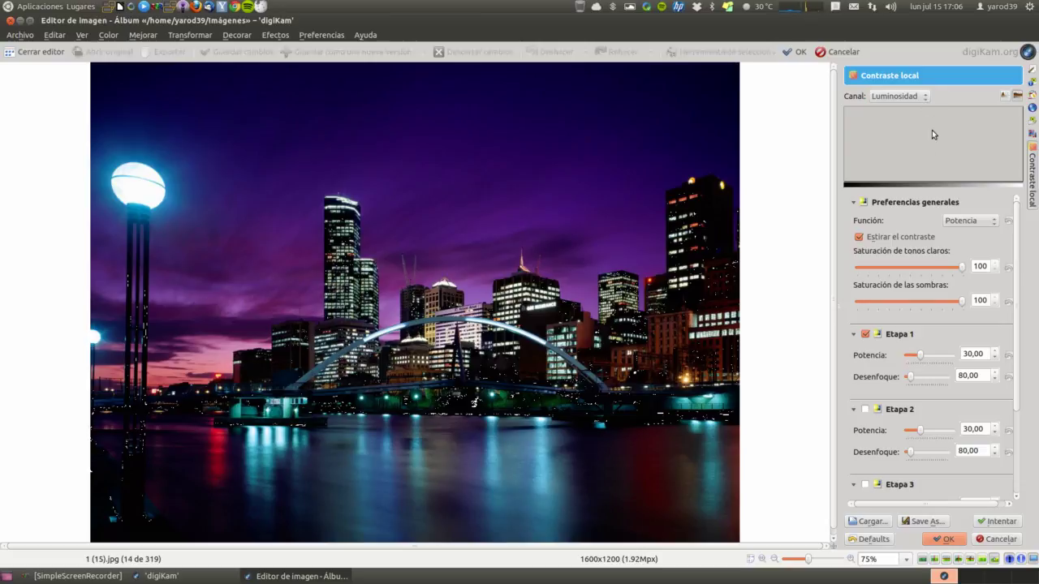
drag(965, 270, 840, 278)
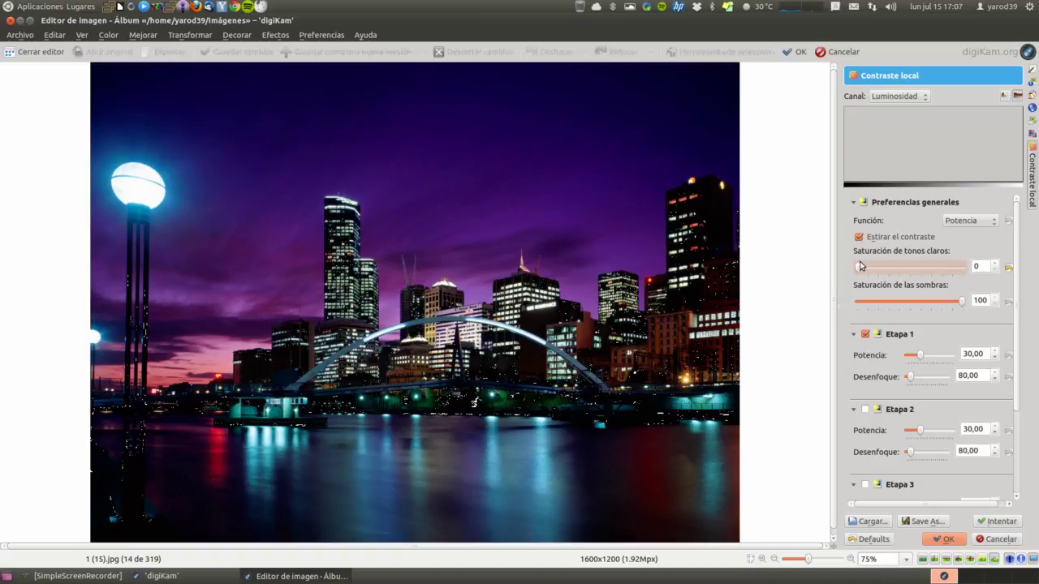
click(995, 222)
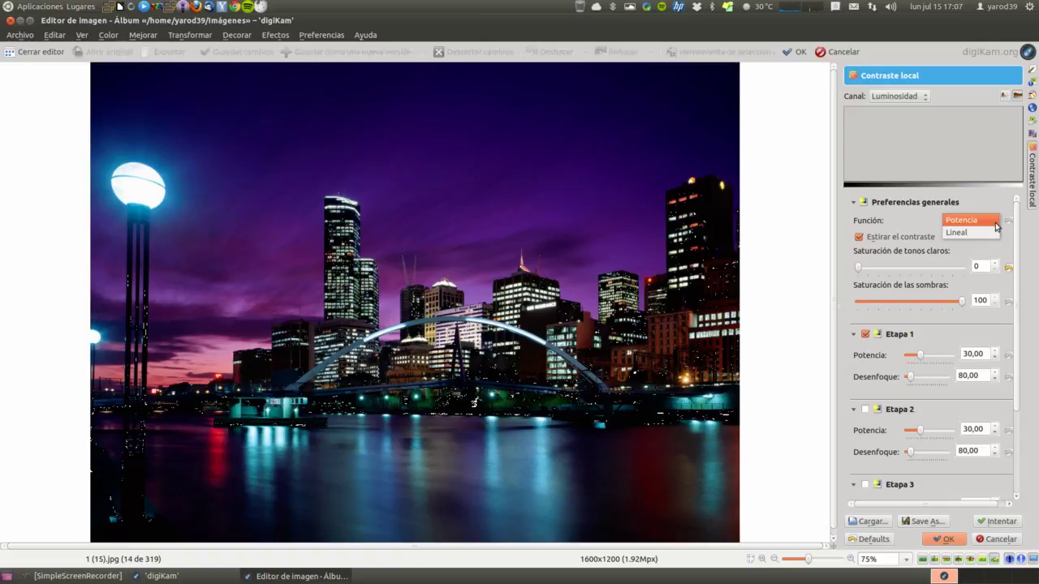
click(991, 233)
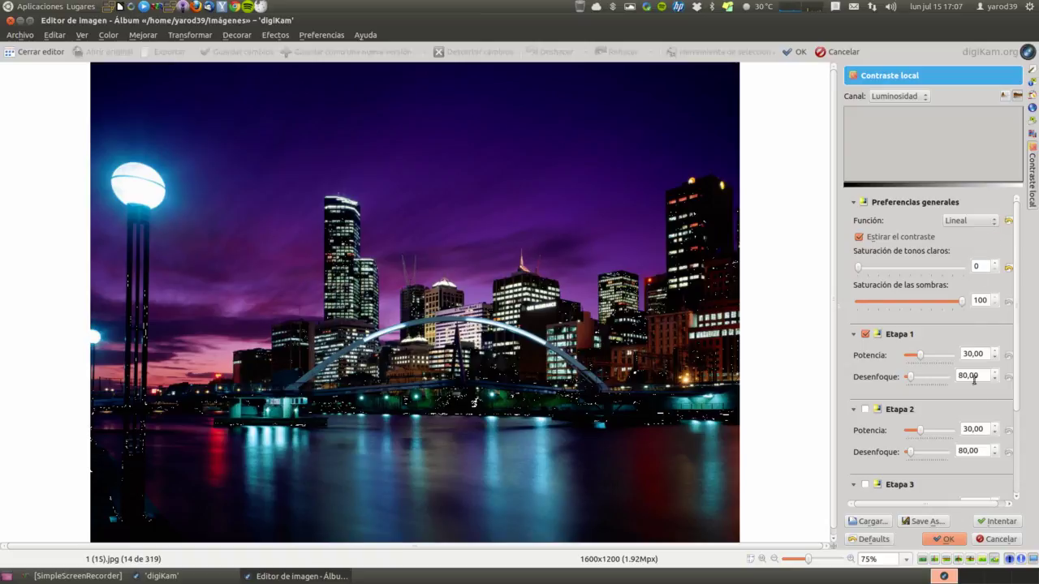
click(997, 539)
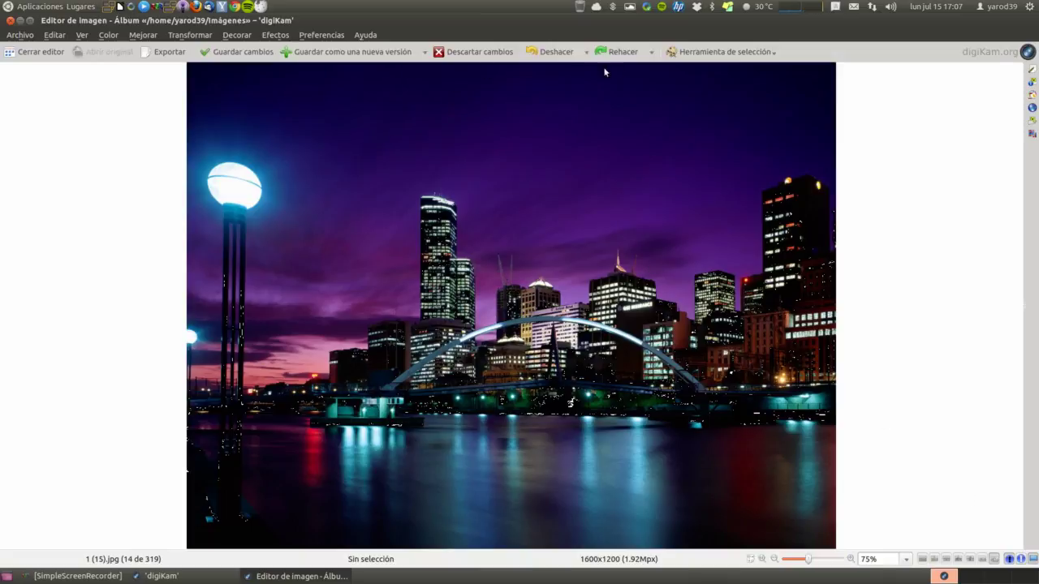
- Try to start the Relleno enhancement tool on the photo
click(719, 53)
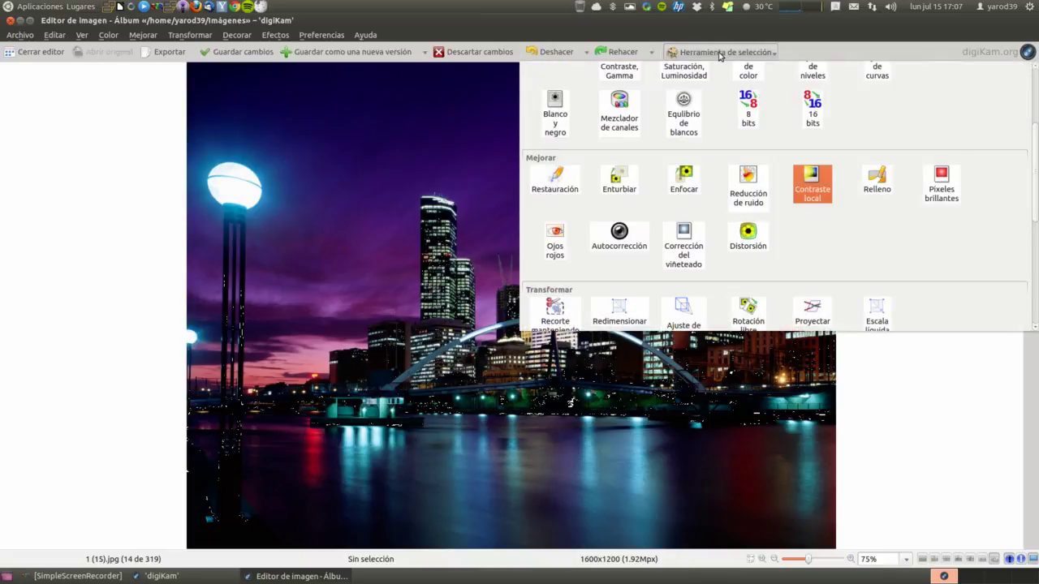
click(875, 195)
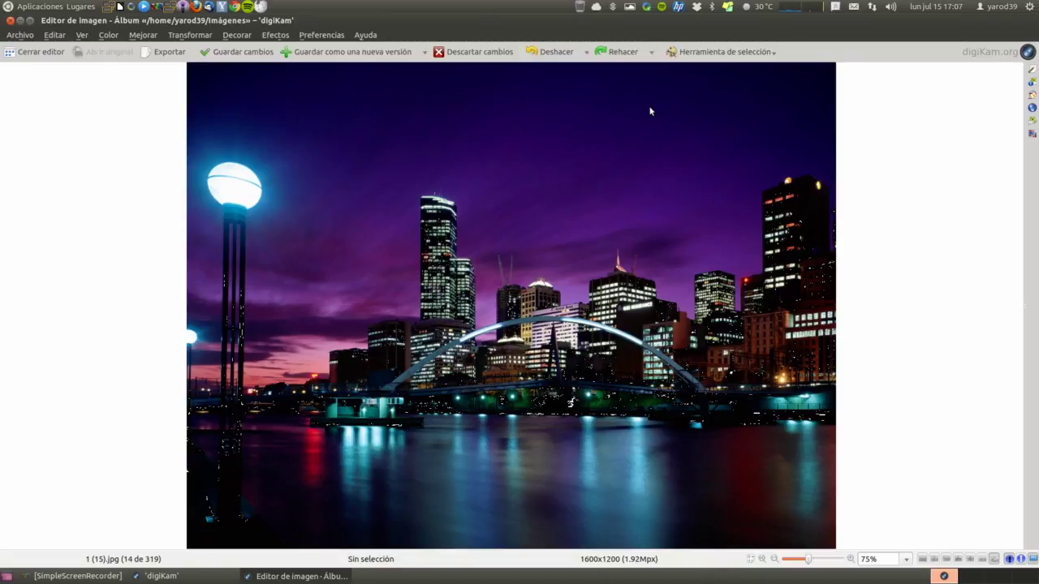
- View the filter options and the dark frame image chooser of the Píxeles brillantes tool, and cancel the correction
click(714, 52)
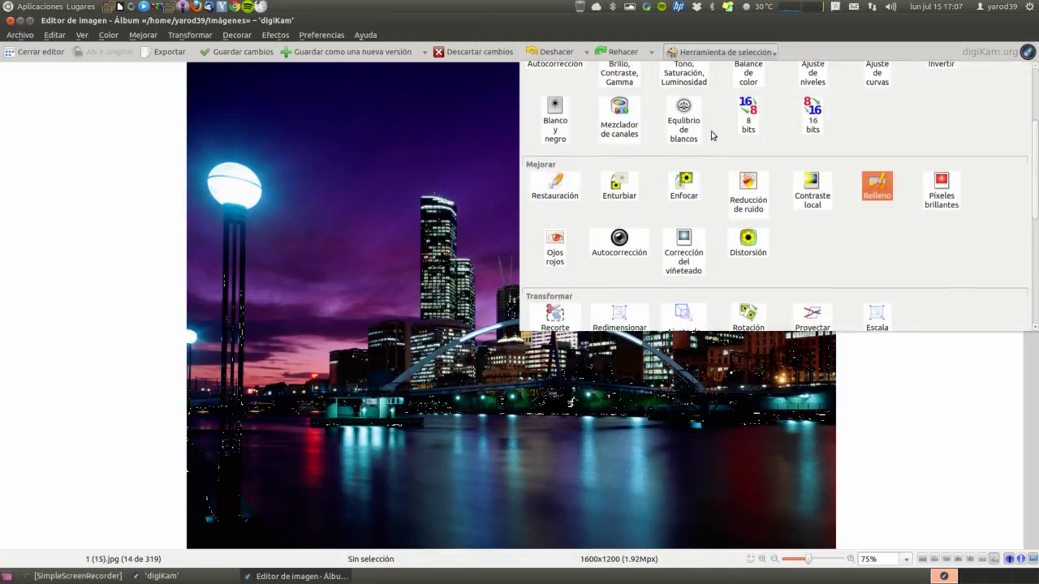
click(952, 194)
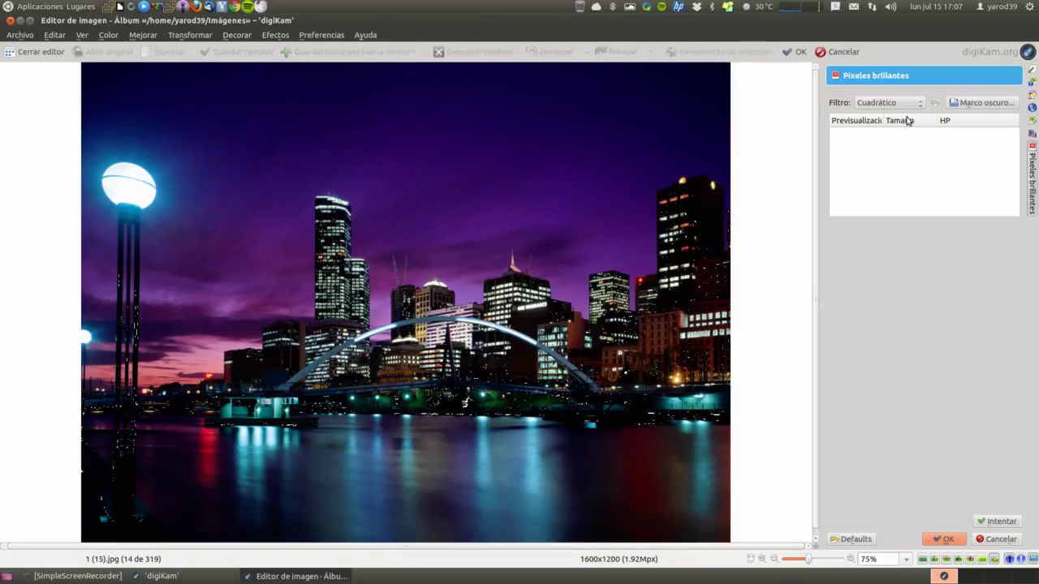
click(922, 108)
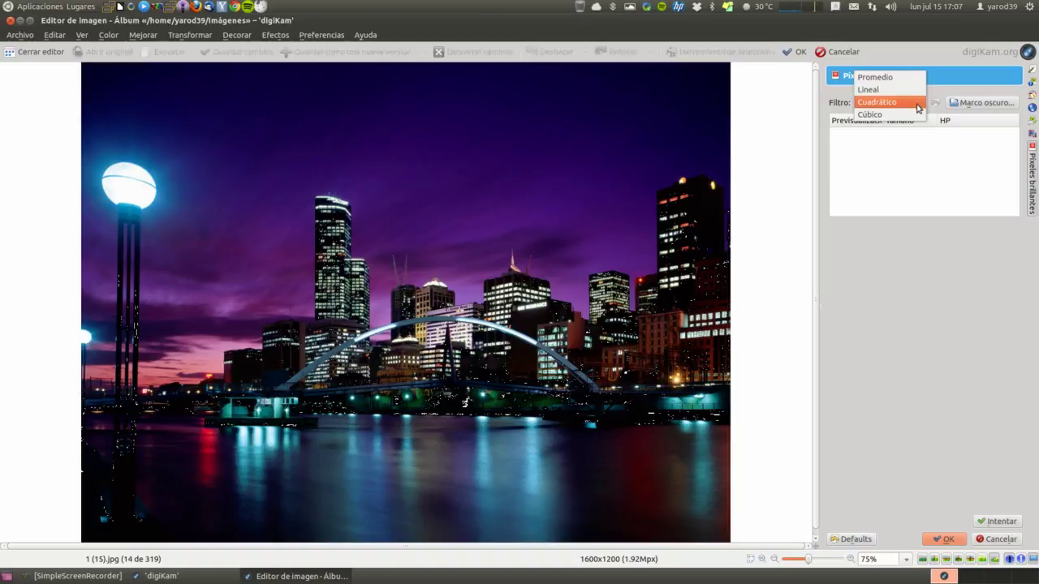
click(921, 103)
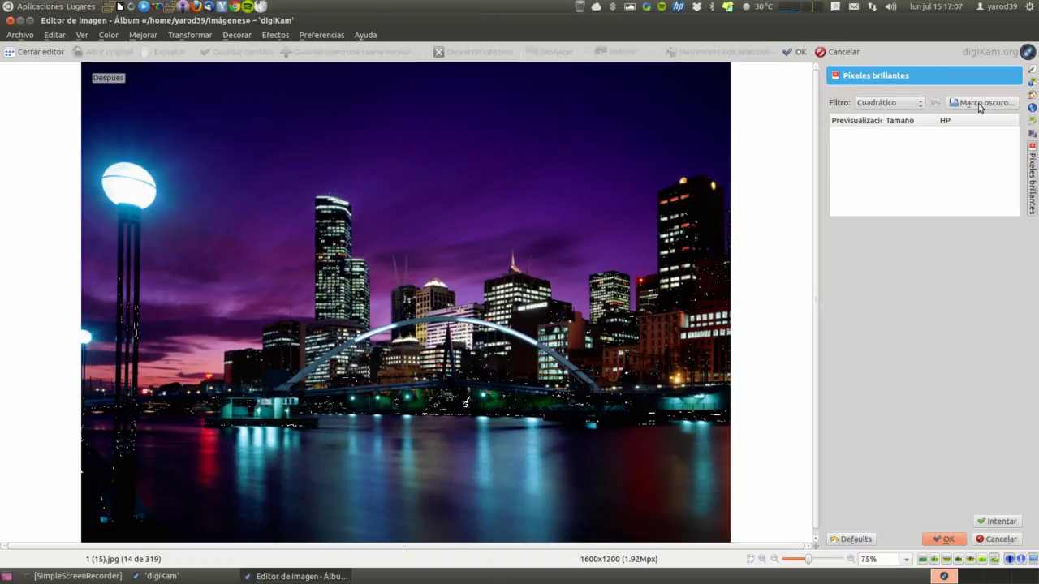
click(980, 105)
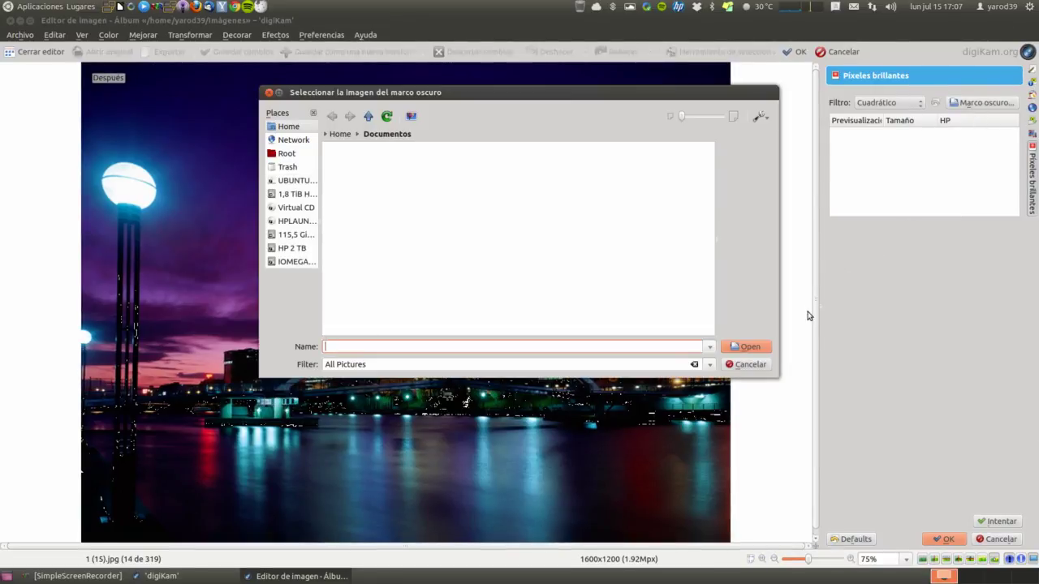
click(750, 365)
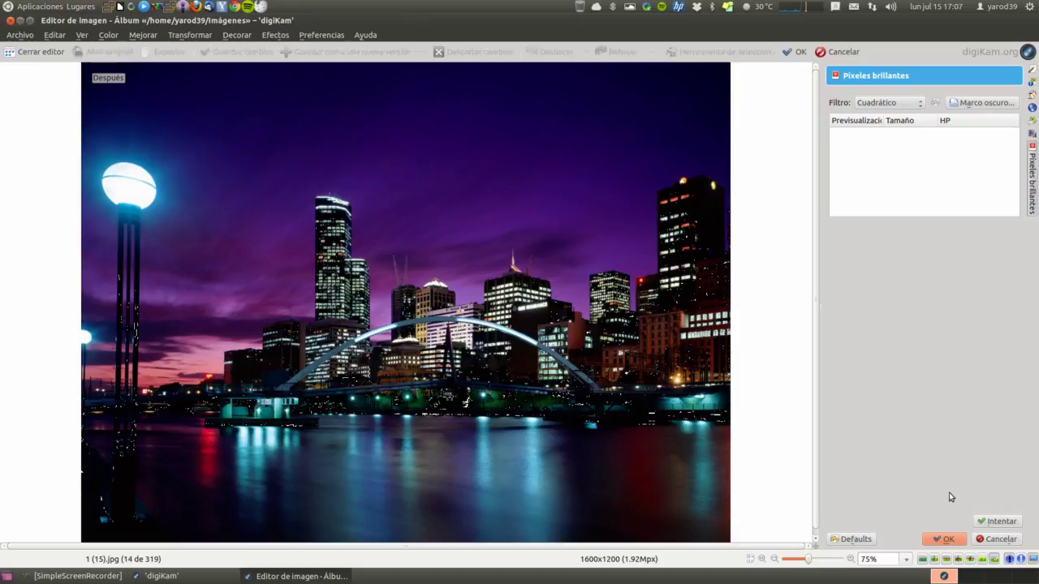
click(996, 540)
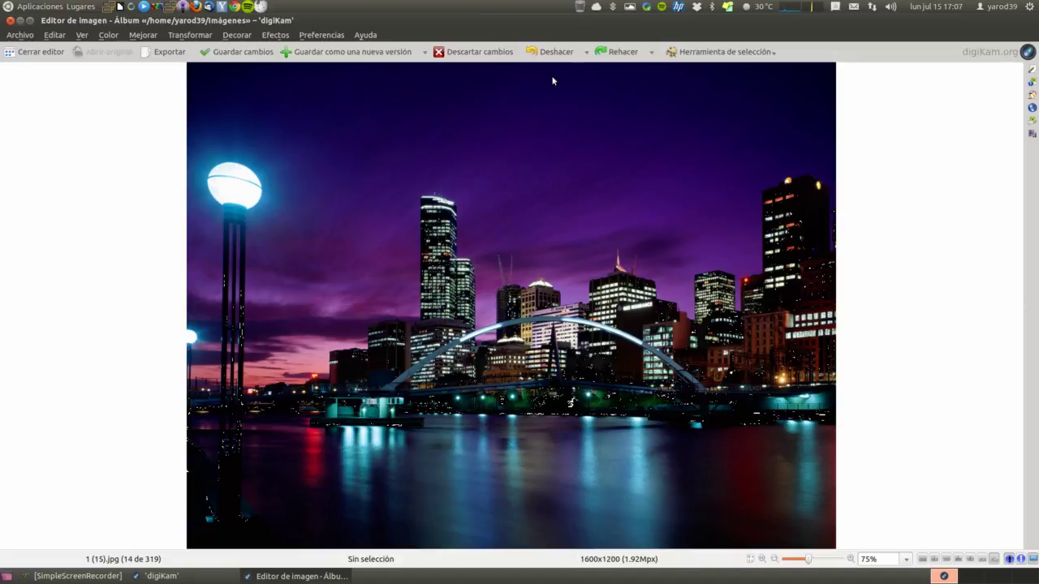
- Try to start the Ojos rojos correction on the photo
click(736, 55)
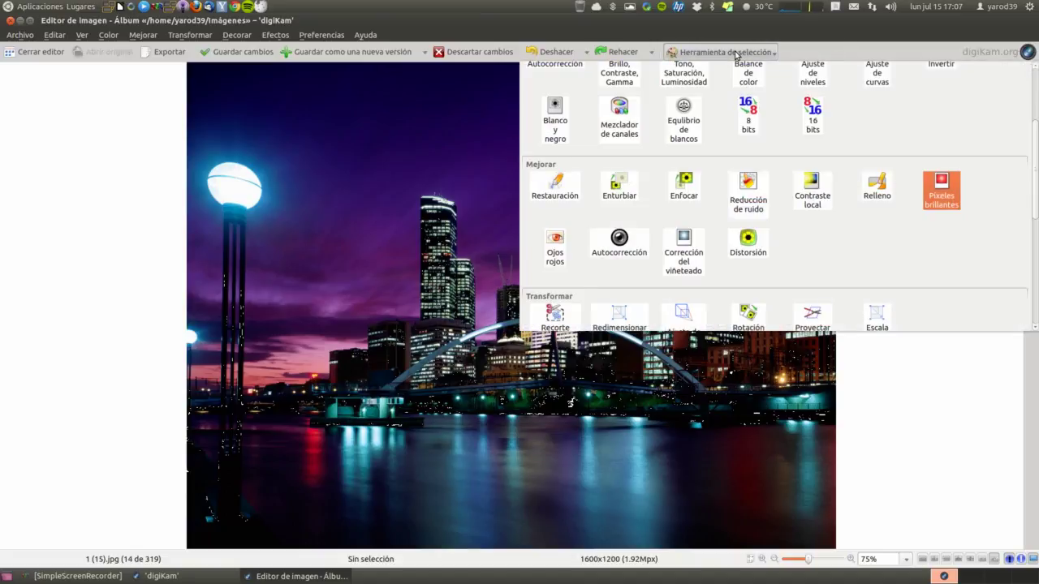
scroll(735, 71, up, 1)
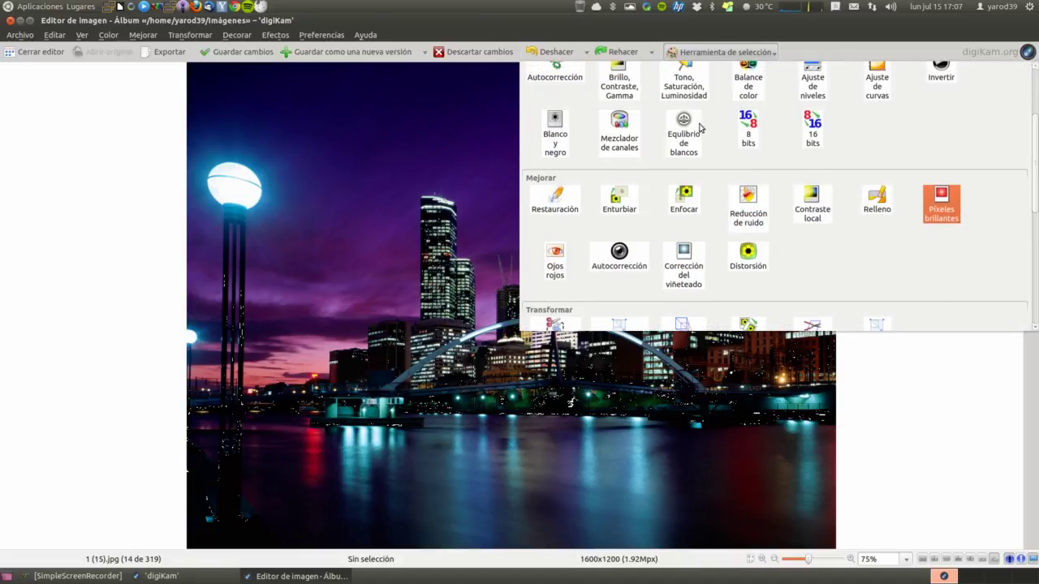
click(555, 261)
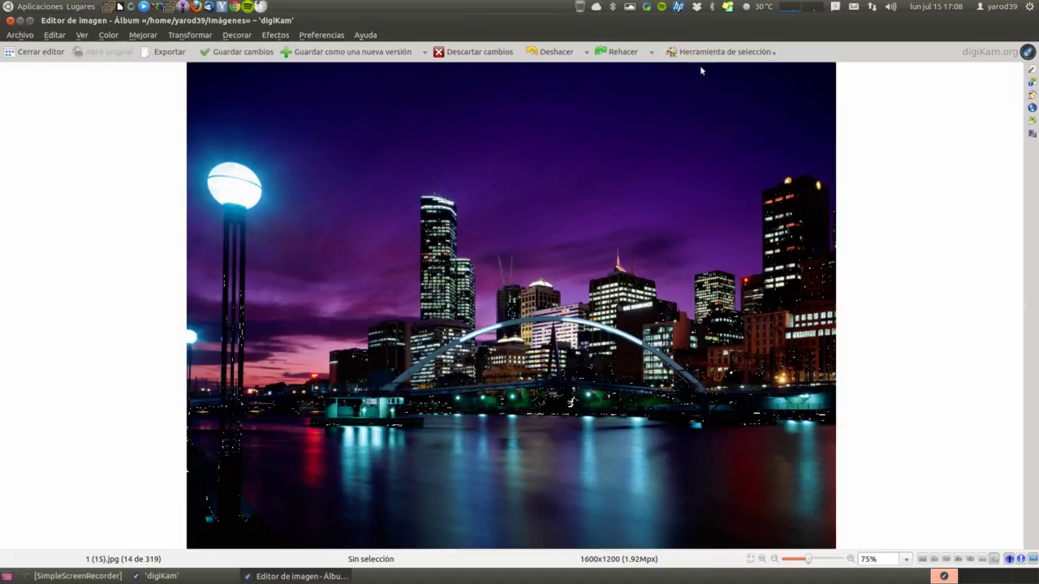
- Try lens autocorrection with the preview guides moved and Mostrar cuadrícula enabled, view the Fabricante options, and cancel it
click(719, 54)
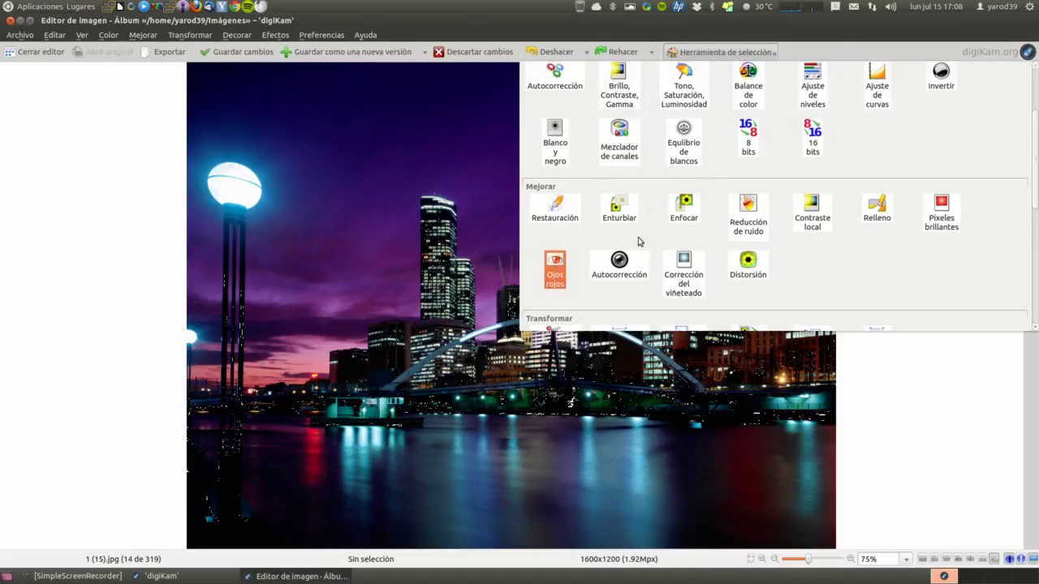
click(627, 273)
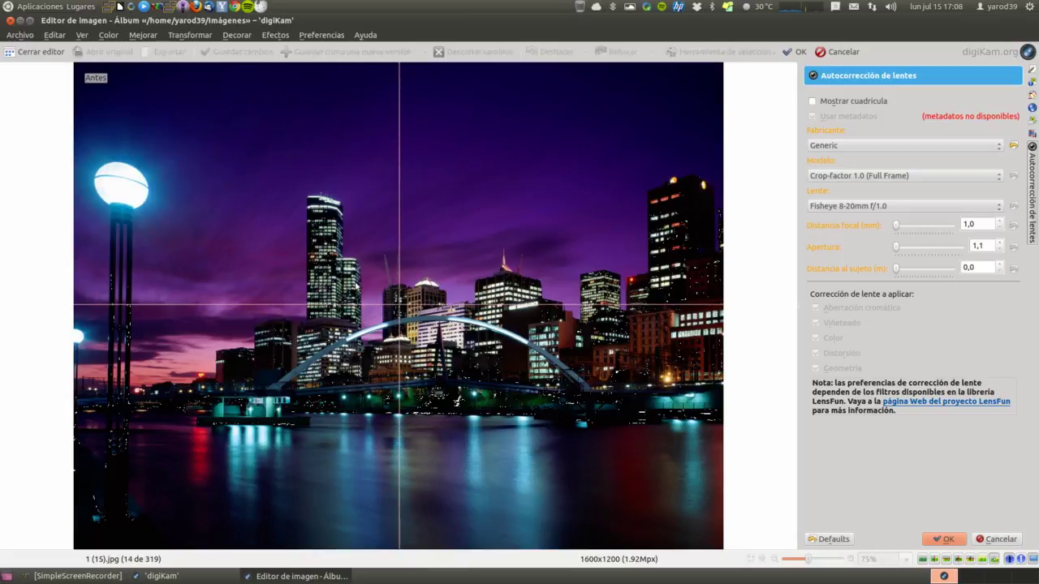
click(320, 314)
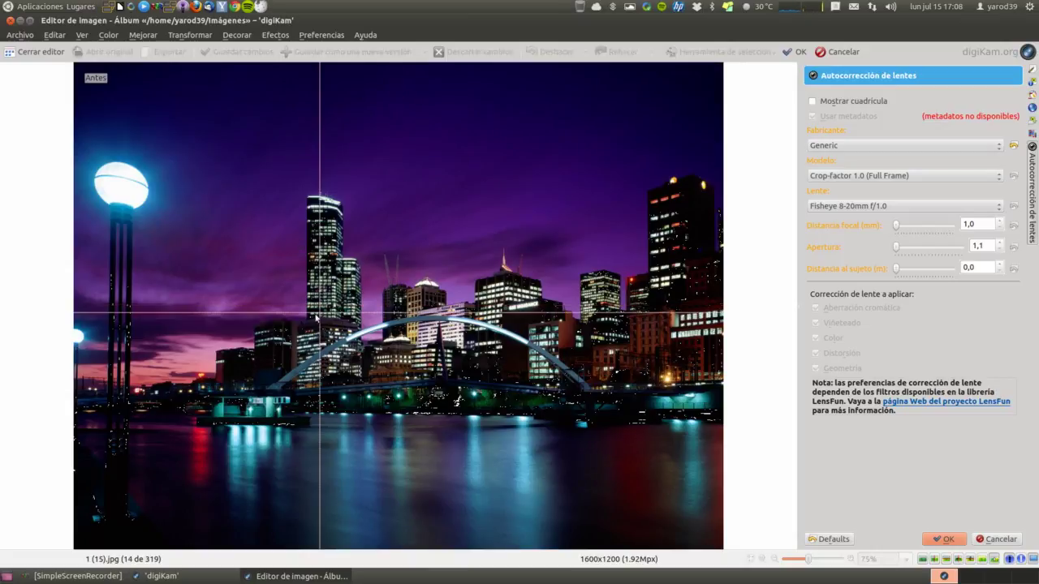
click(194, 358)
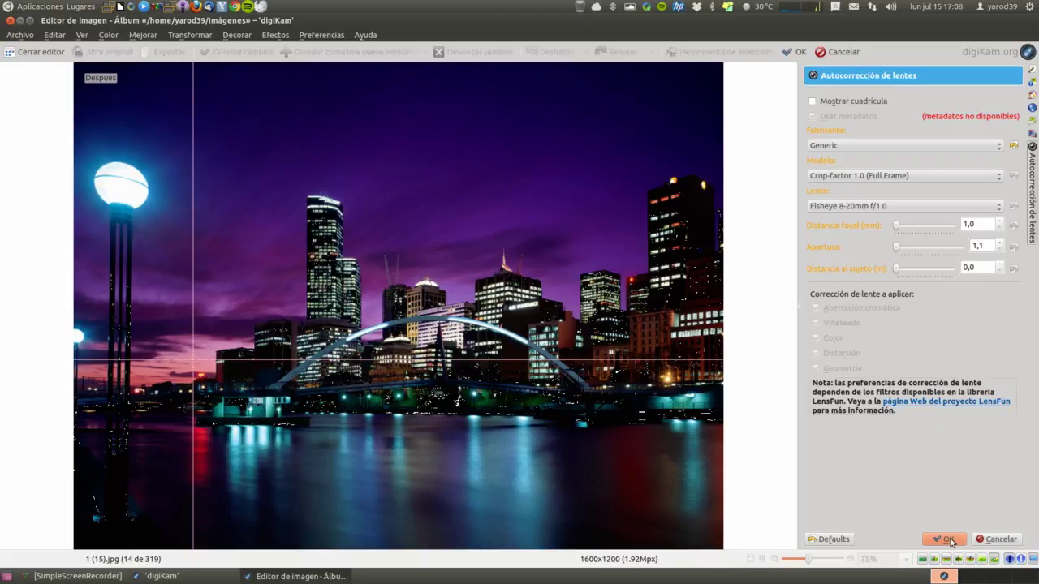
click(842, 102)
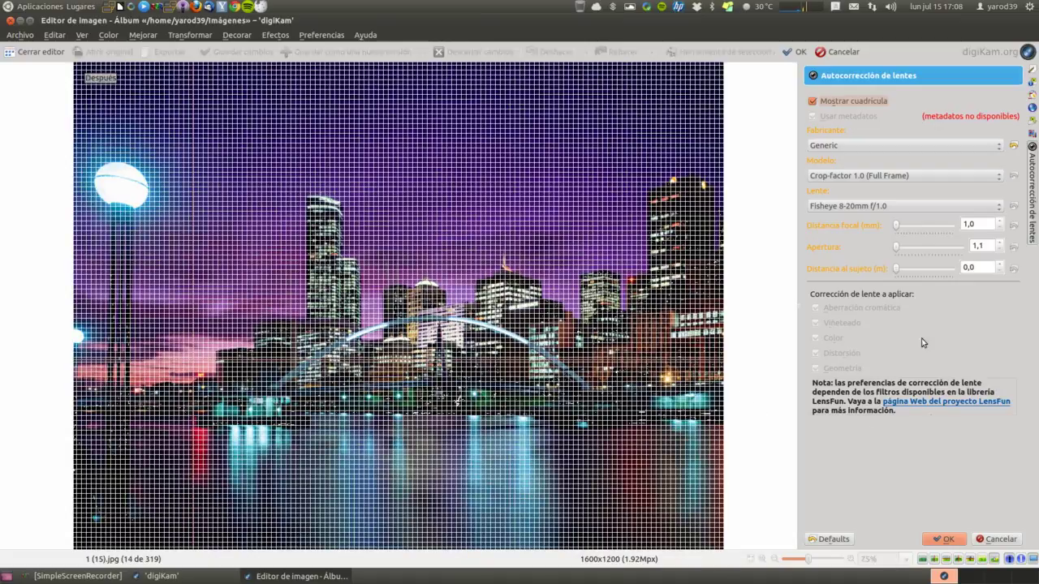
click(851, 146)
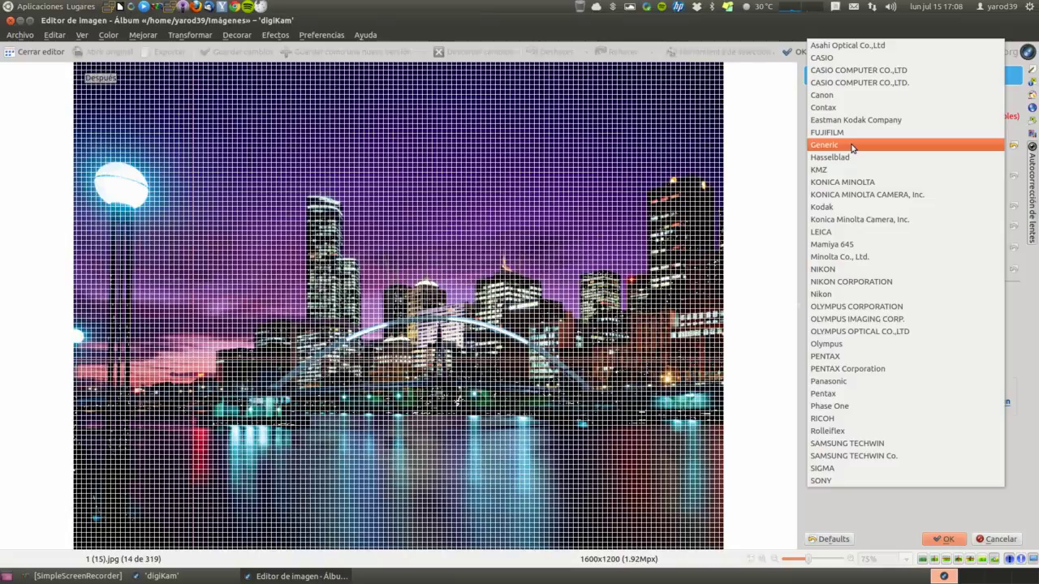
click(851, 146)
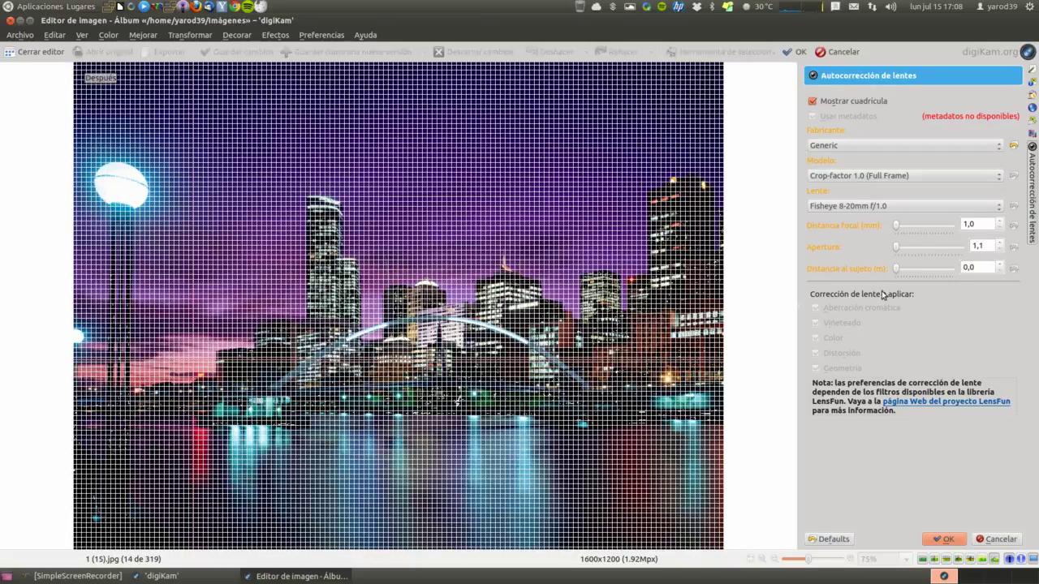
click(1001, 540)
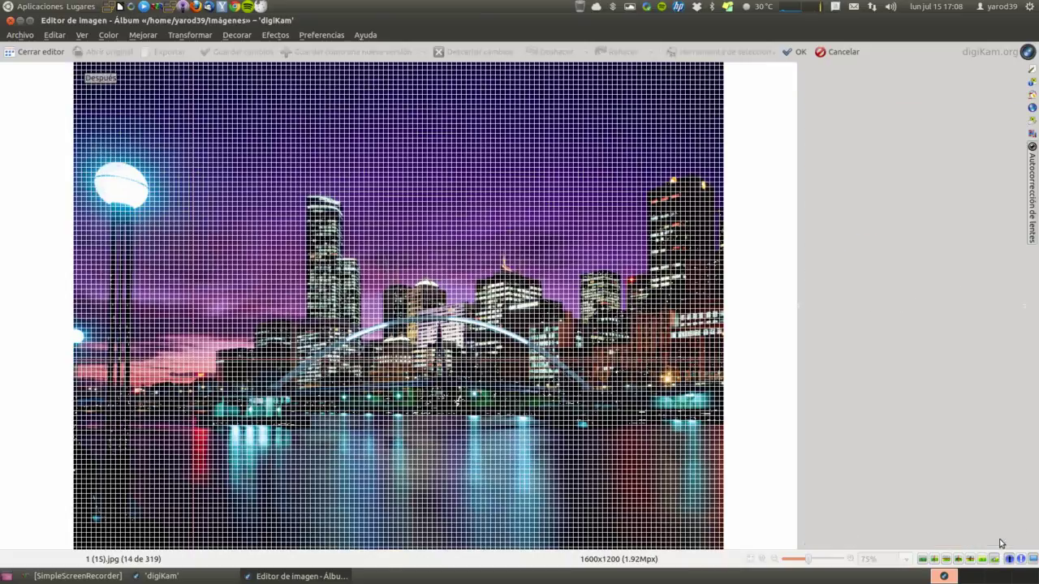
- Try Corrección del viñeteado with Cantidad at 3,4, and cancel it
click(696, 54)
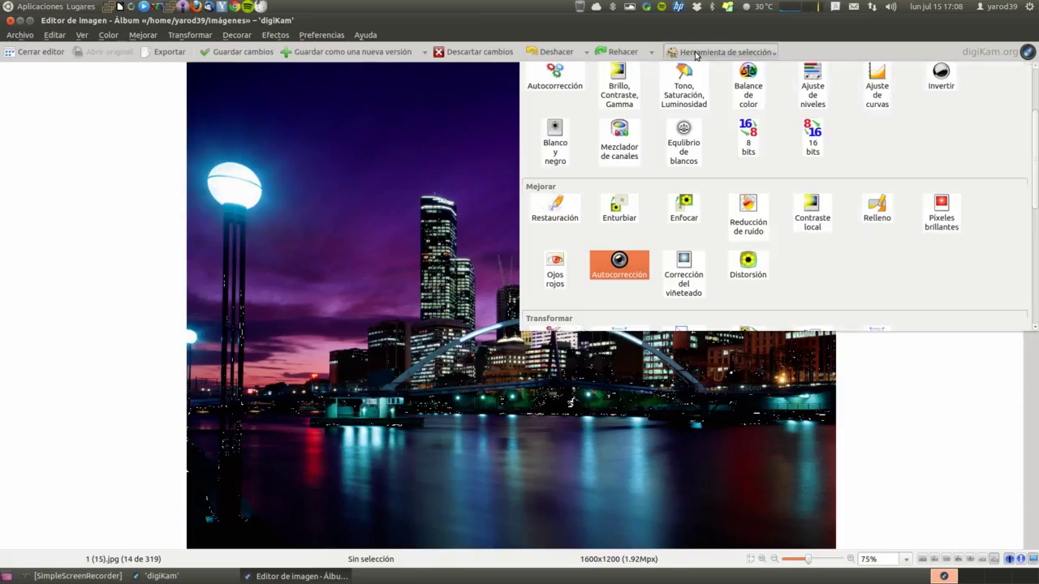
click(683, 268)
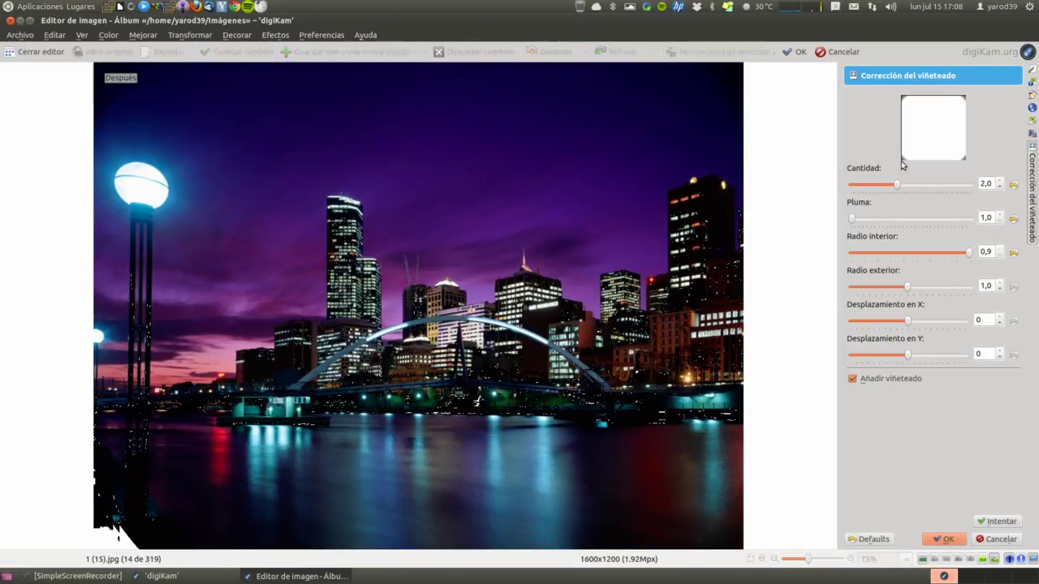
drag(894, 188, 930, 190)
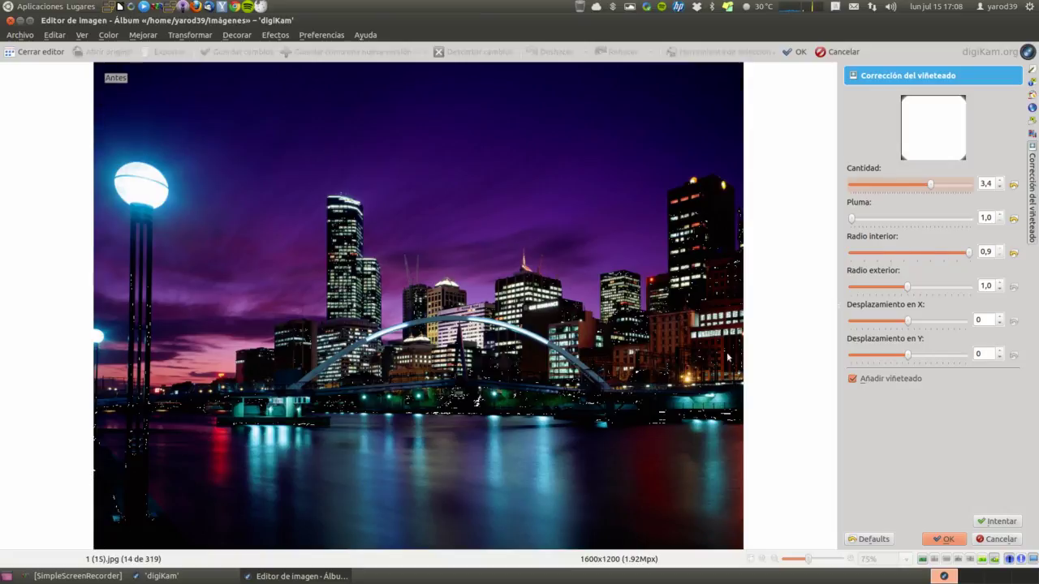
click(998, 539)
- Try lens distortion with Principal 49,2, Borde 76,6, Ampliación 80,8 and Iluminar 76,6, and cancel it
click(703, 52)
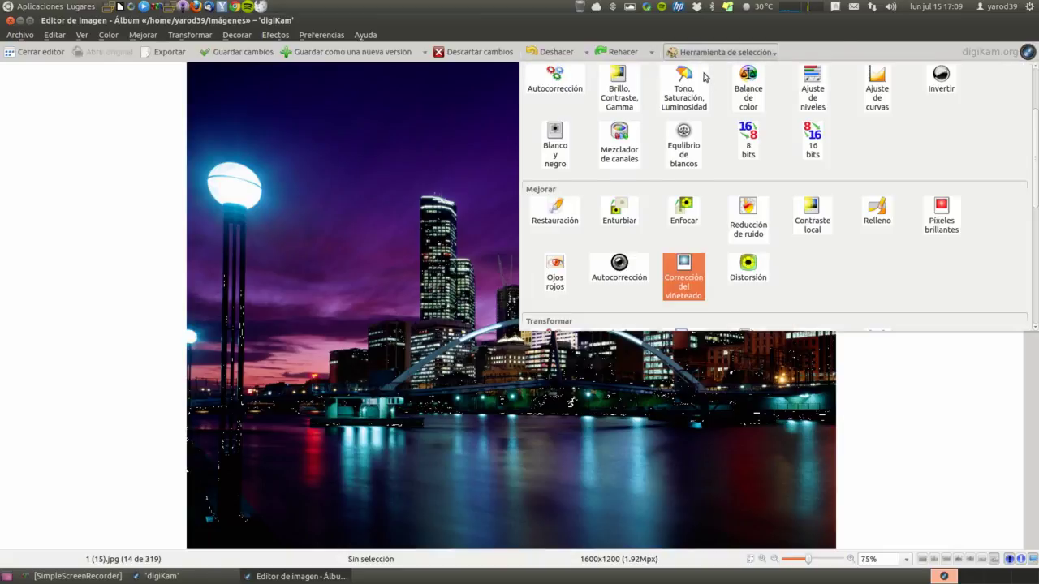
click(747, 276)
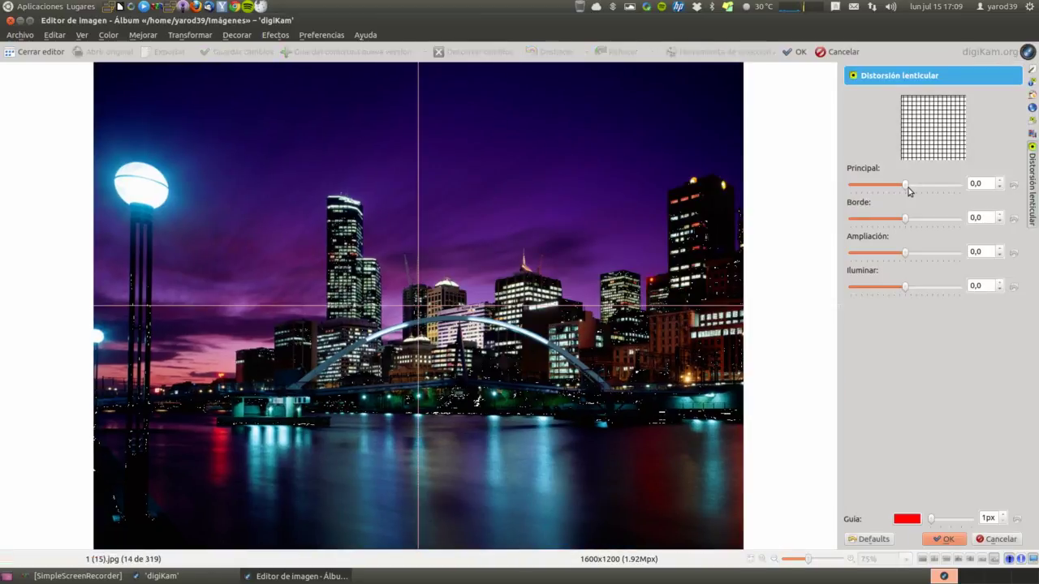
drag(905, 186, 931, 186)
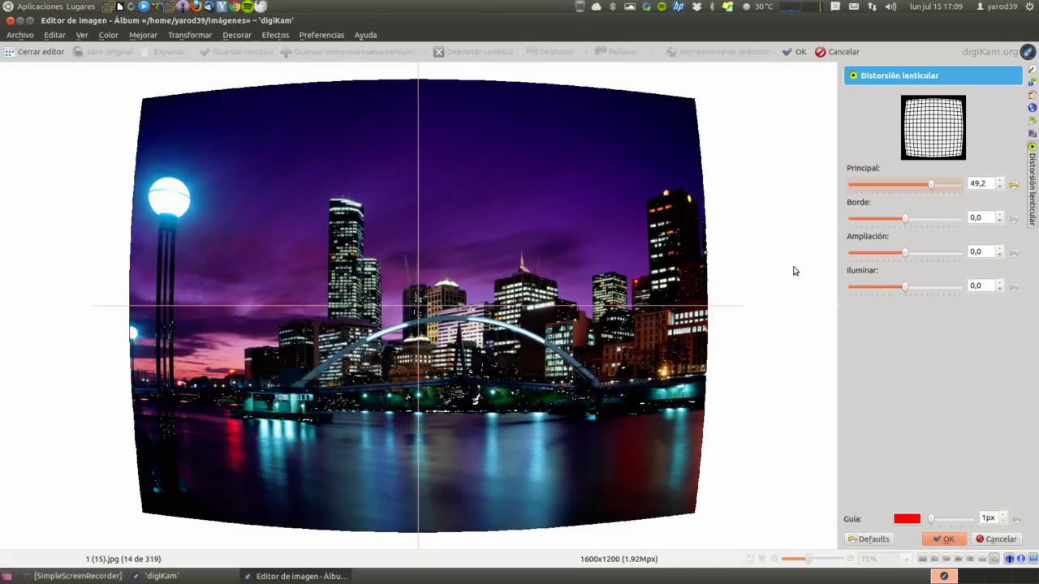
drag(905, 218, 946, 220)
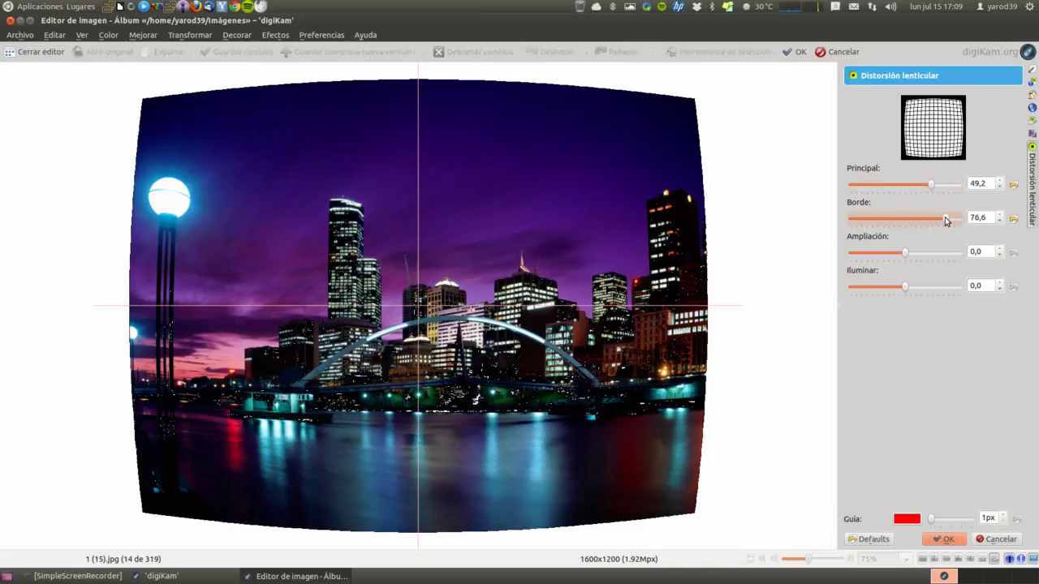
drag(906, 253, 947, 253)
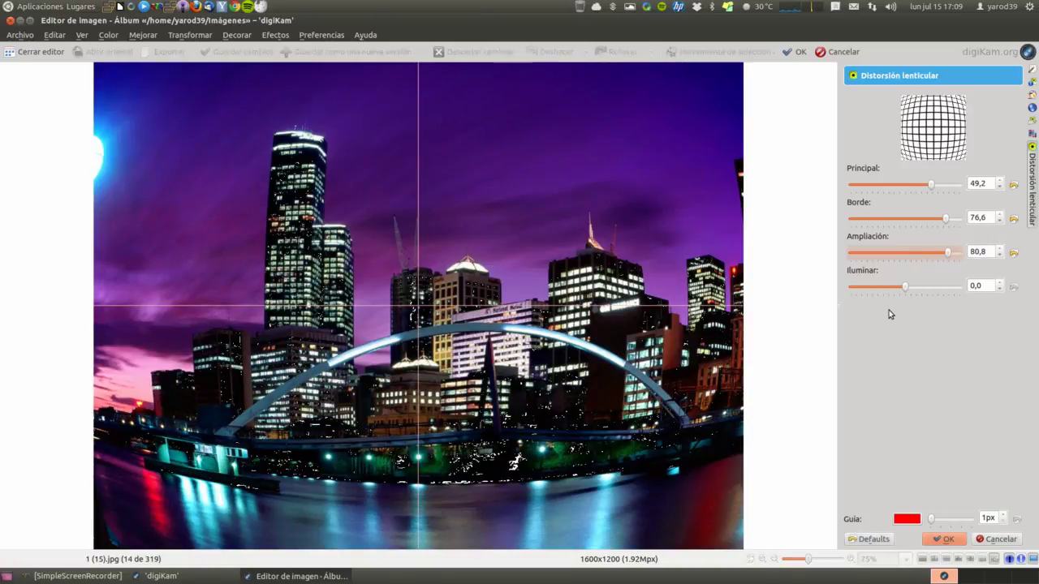
drag(905, 288, 943, 291)
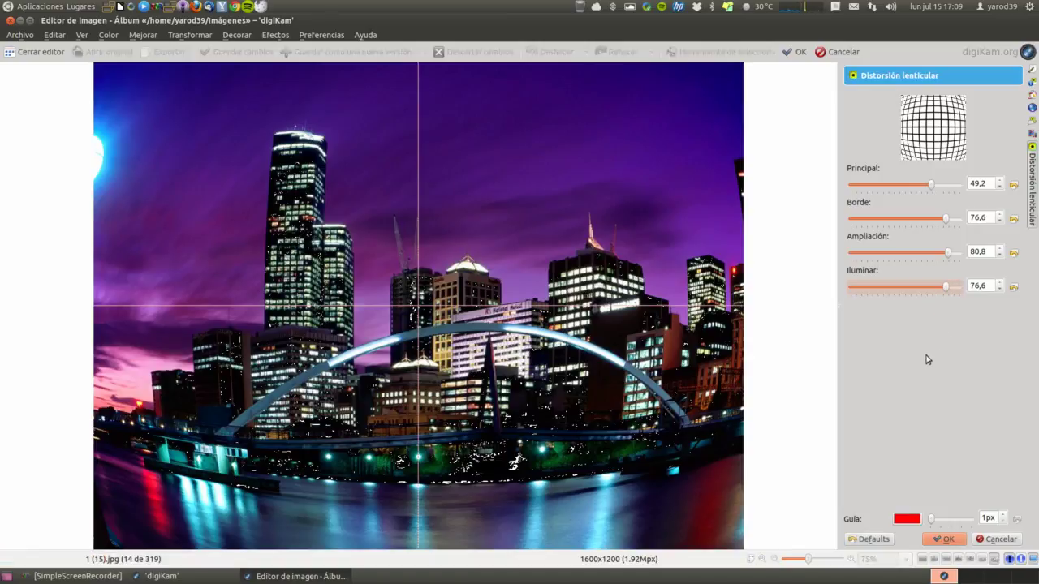
click(1000, 539)
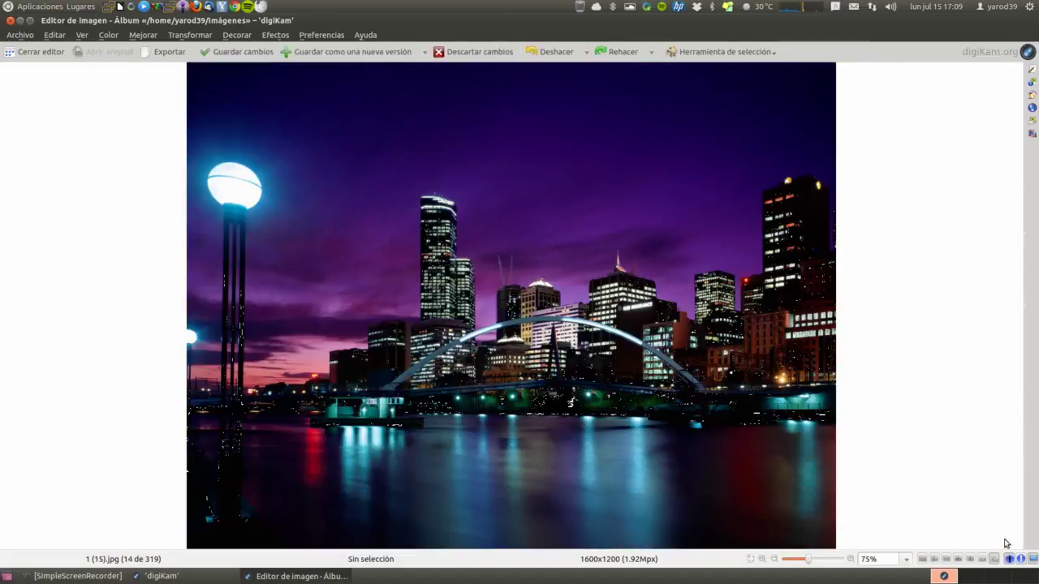
- Try Efectos de color with the Solarizar type, view the Tipo and Canal options, and cancel it
click(724, 54)
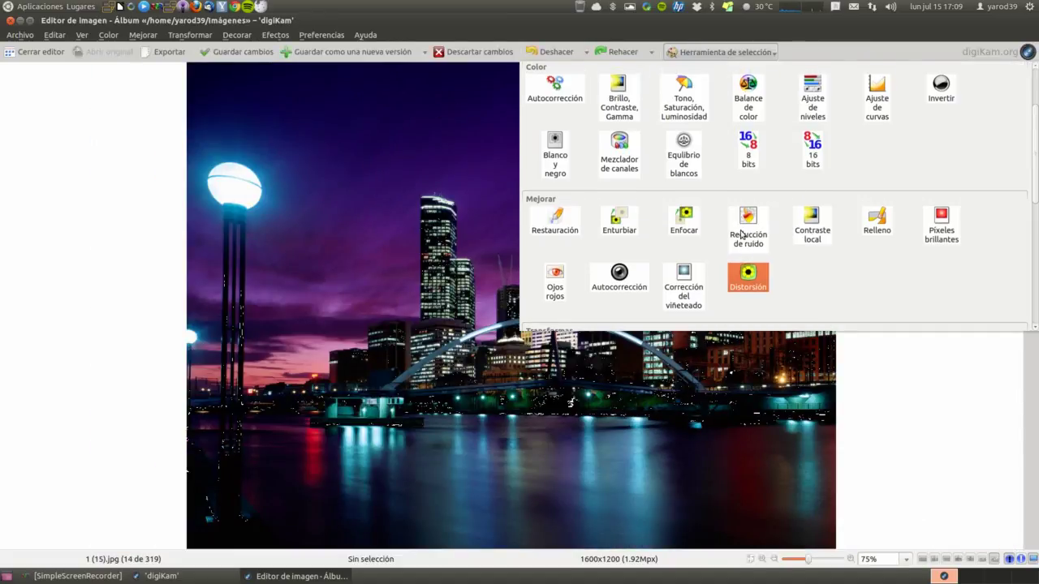
scroll(741, 235, down, 5)
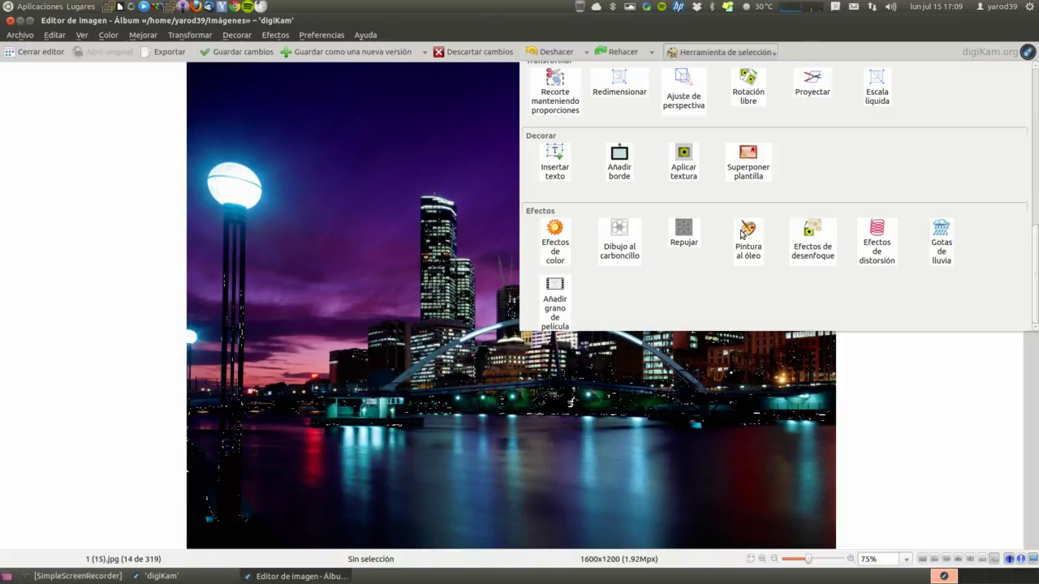
click(555, 243)
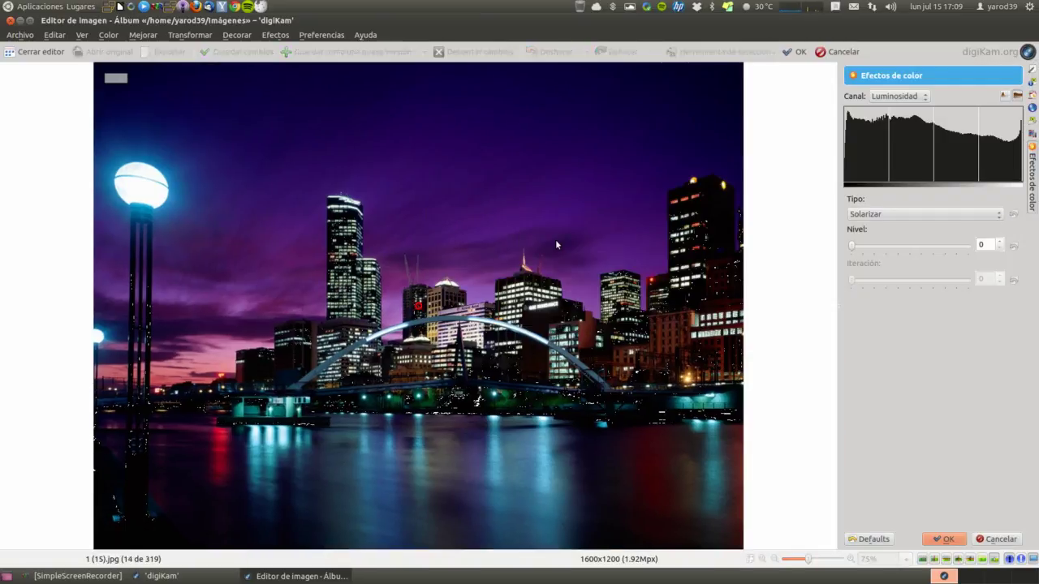
click(911, 217)
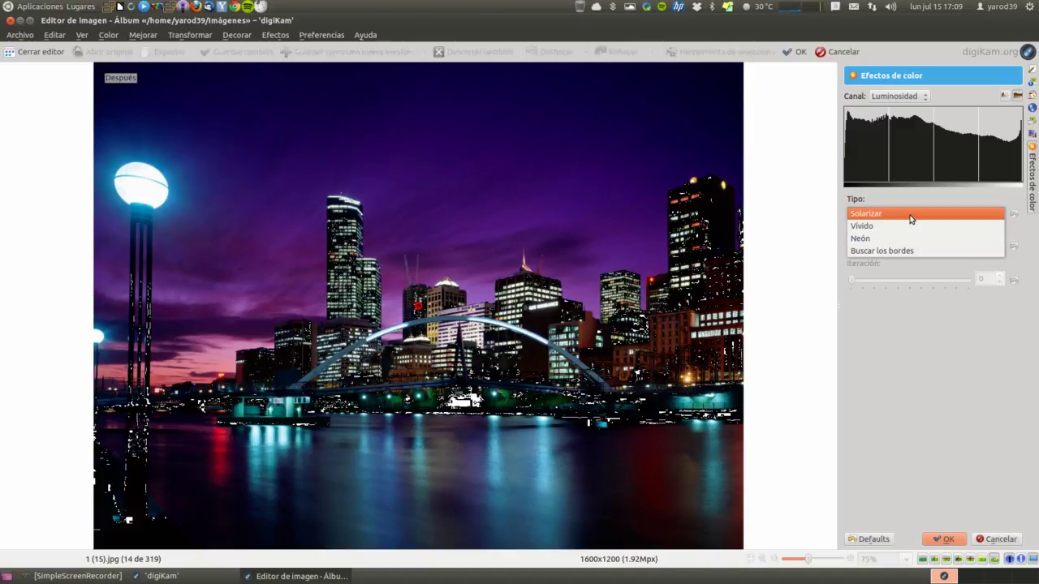
click(910, 214)
click(923, 96)
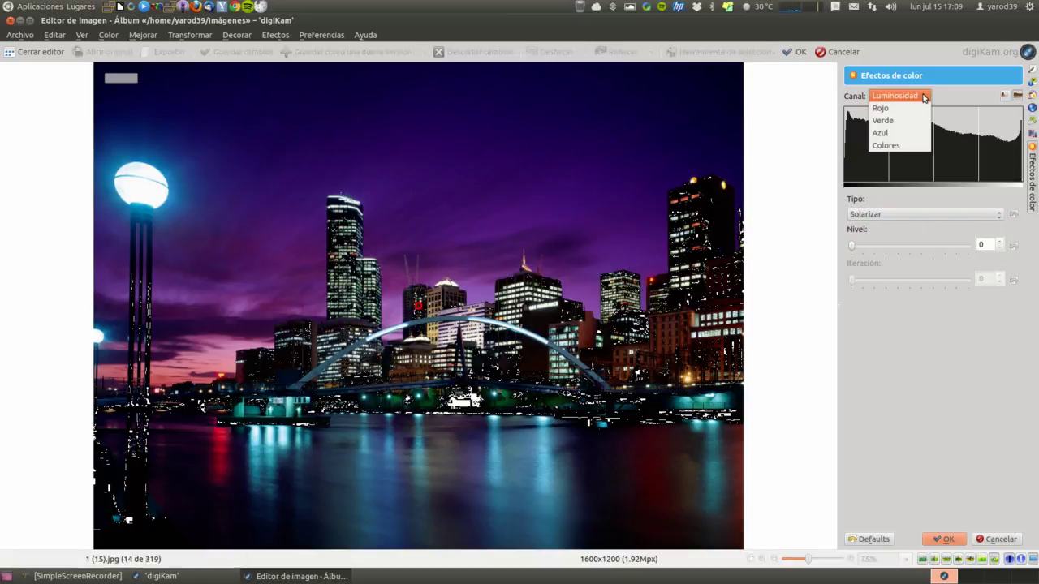
click(923, 97)
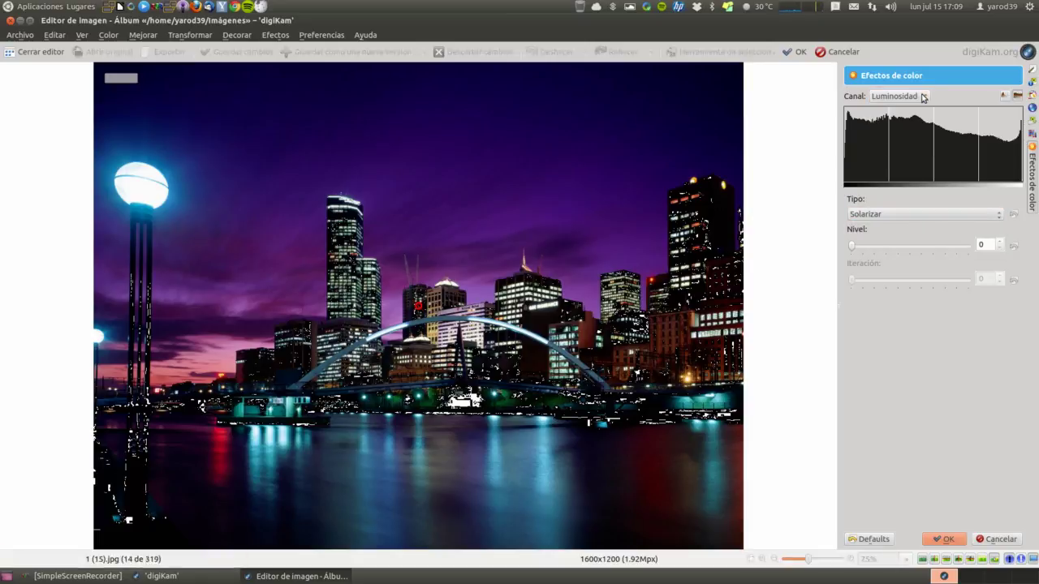
mouse_move(694, 87)
click(996, 540)
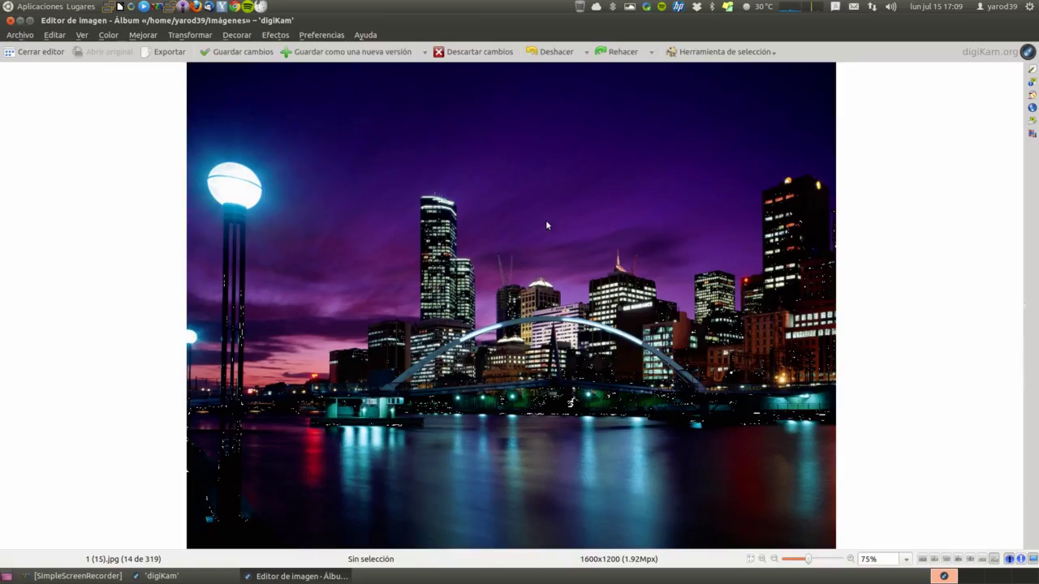
- Try the charcoal drawing effect with Tamaño del lápiz 99 and Suavizado 96, and cancel it
click(717, 54)
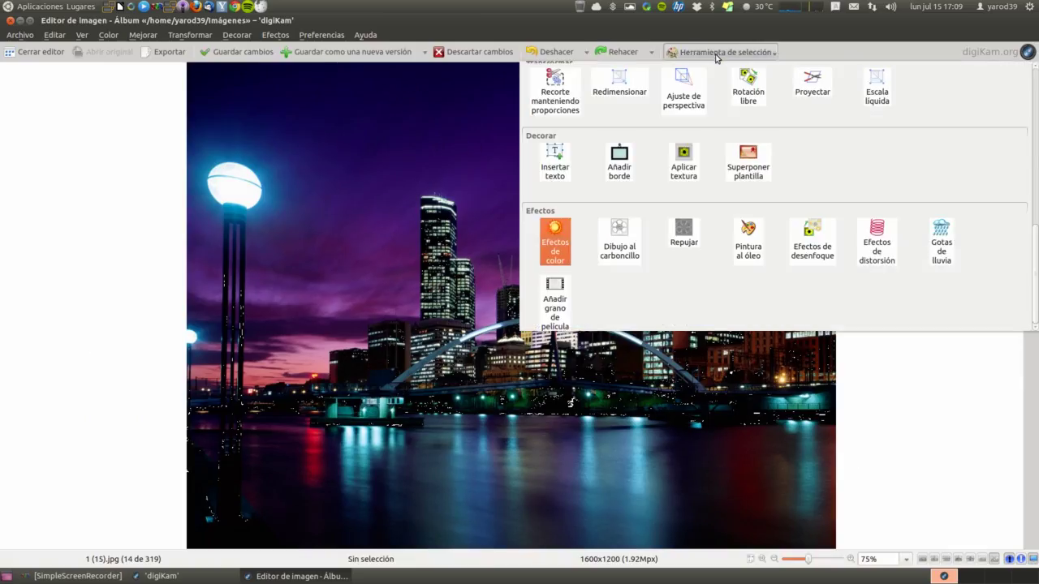
click(621, 242)
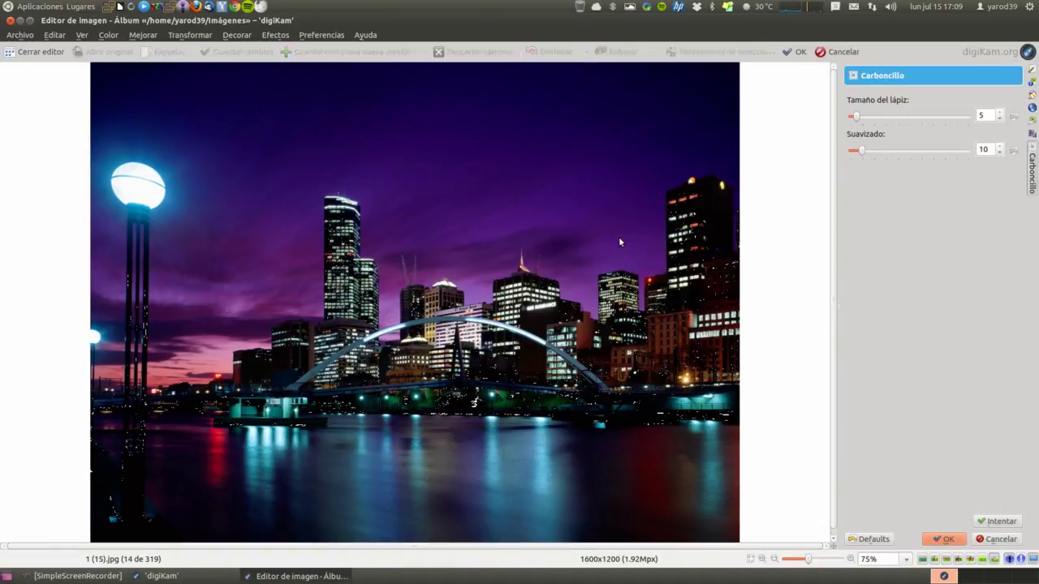
drag(856, 116, 967, 119)
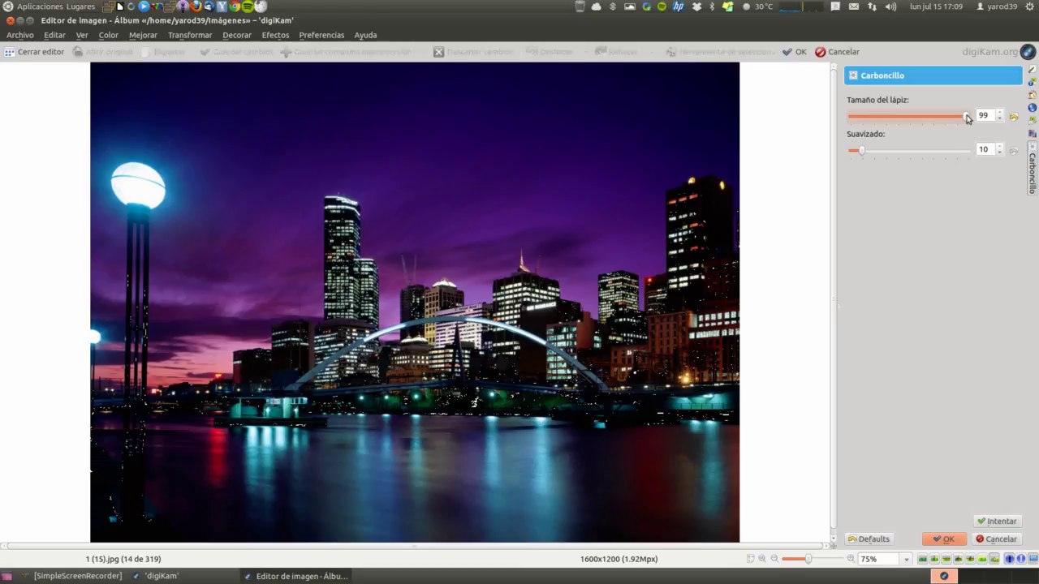
drag(862, 150, 965, 151)
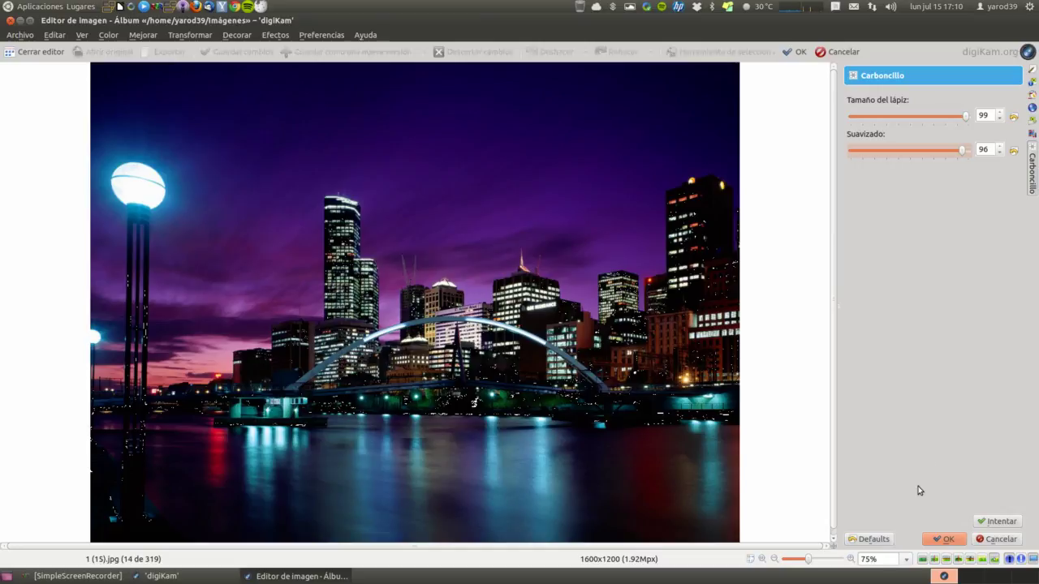
click(997, 540)
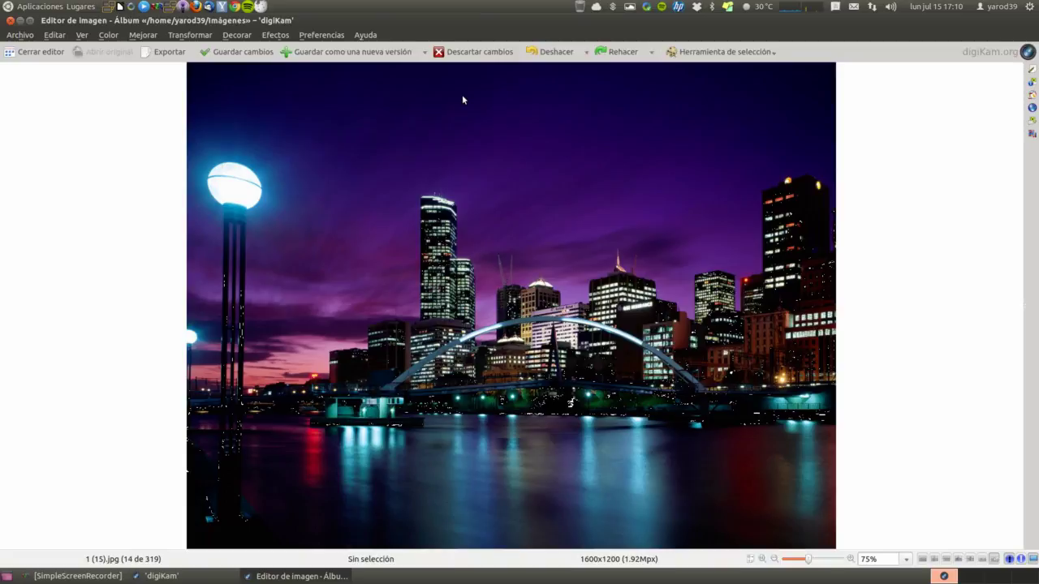
- Try the Repujar effect on the photo with Profundidad at 180, and cancel it
click(694, 53)
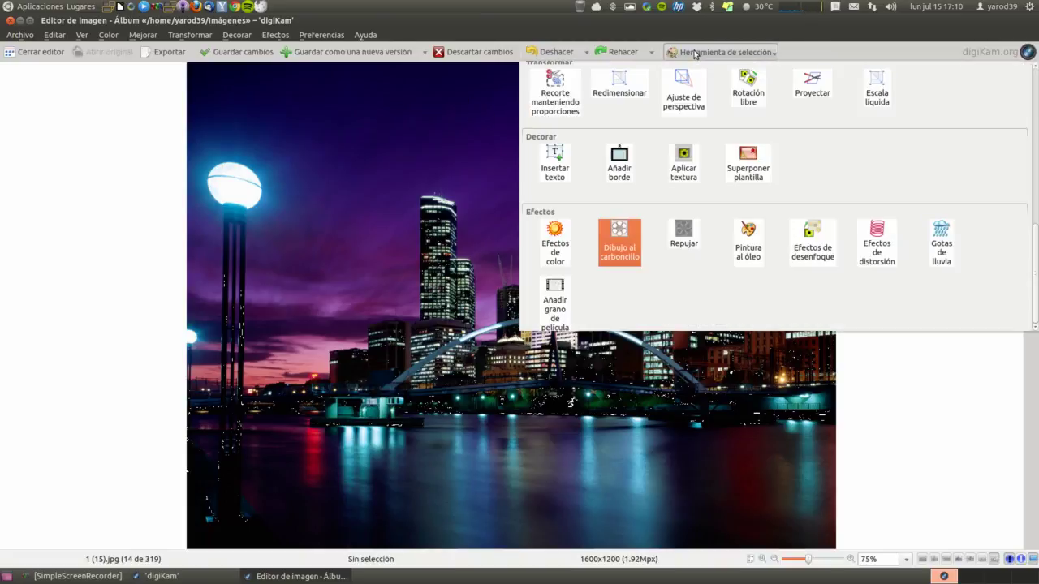
click(685, 236)
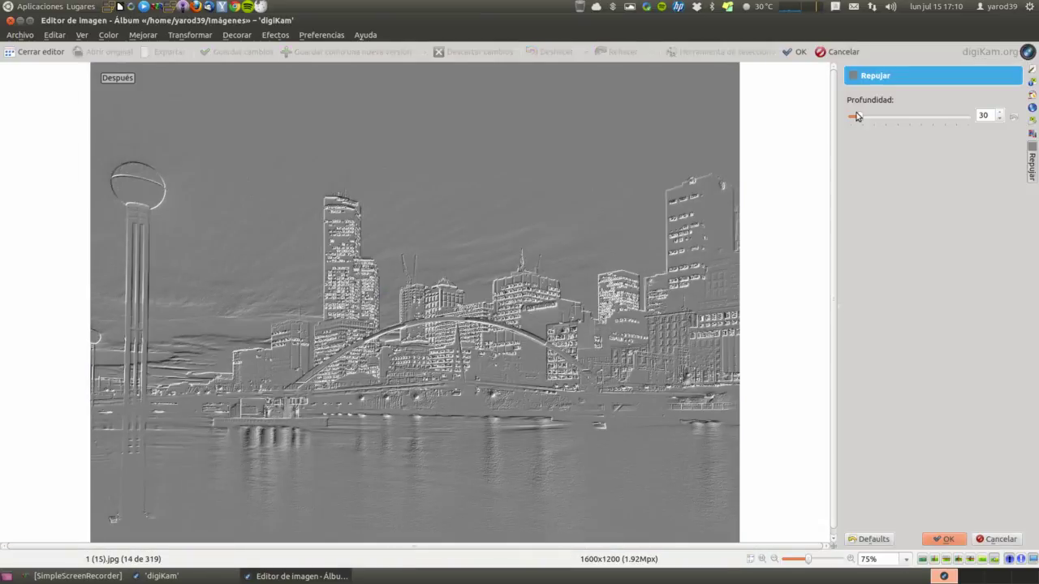
drag(858, 118, 917, 124)
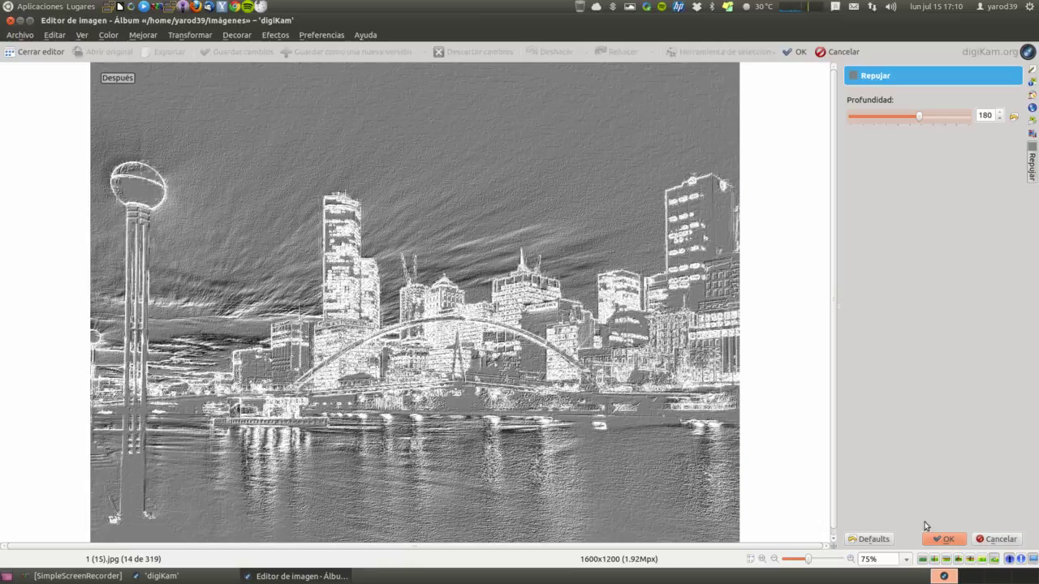
click(983, 539)
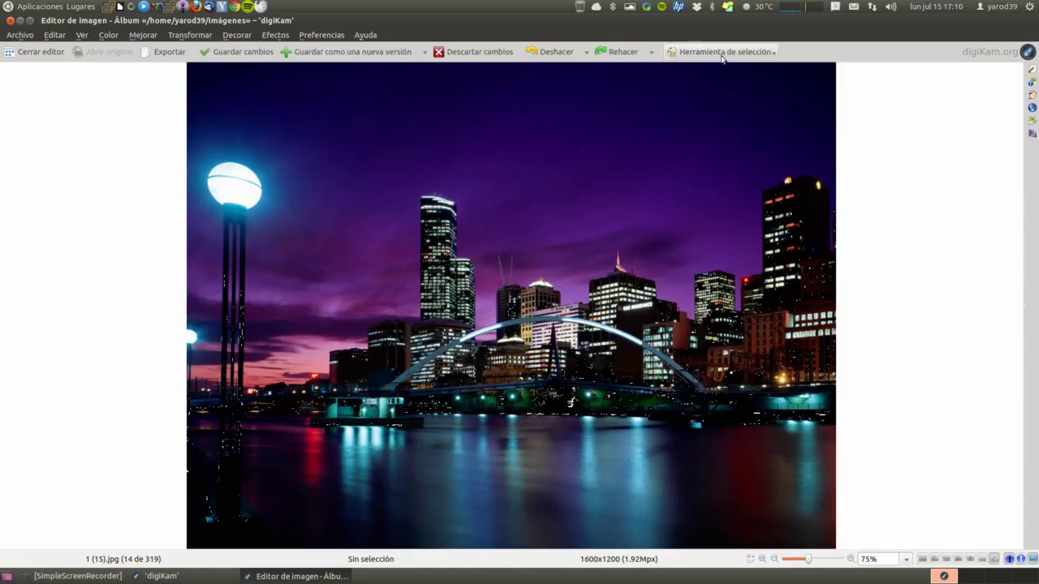
- Try the Pintura al óleo effect with Tamaño del pincel 2 and Suavizado 108, and cancel it
click(723, 52)
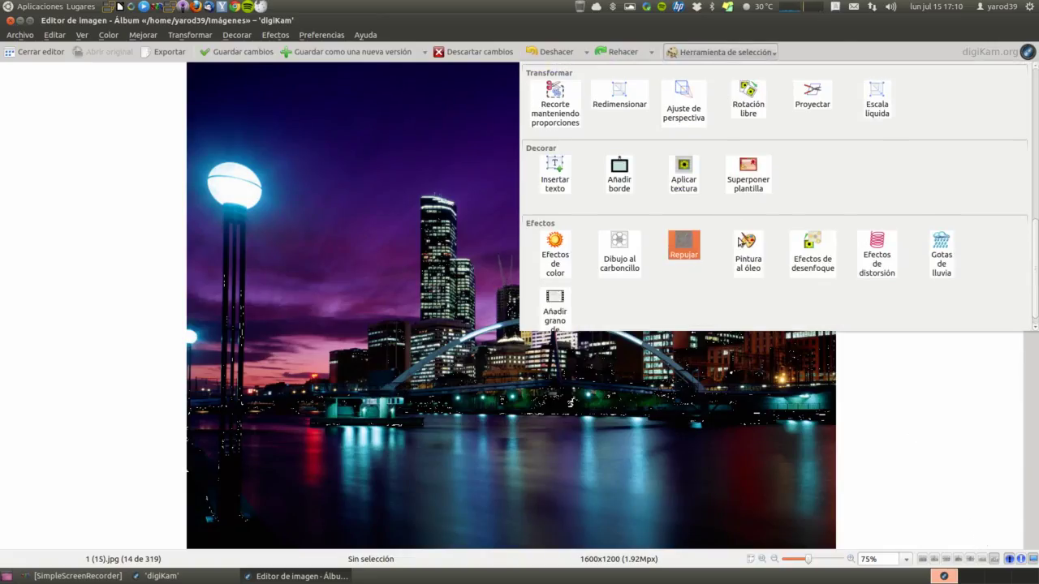
click(747, 254)
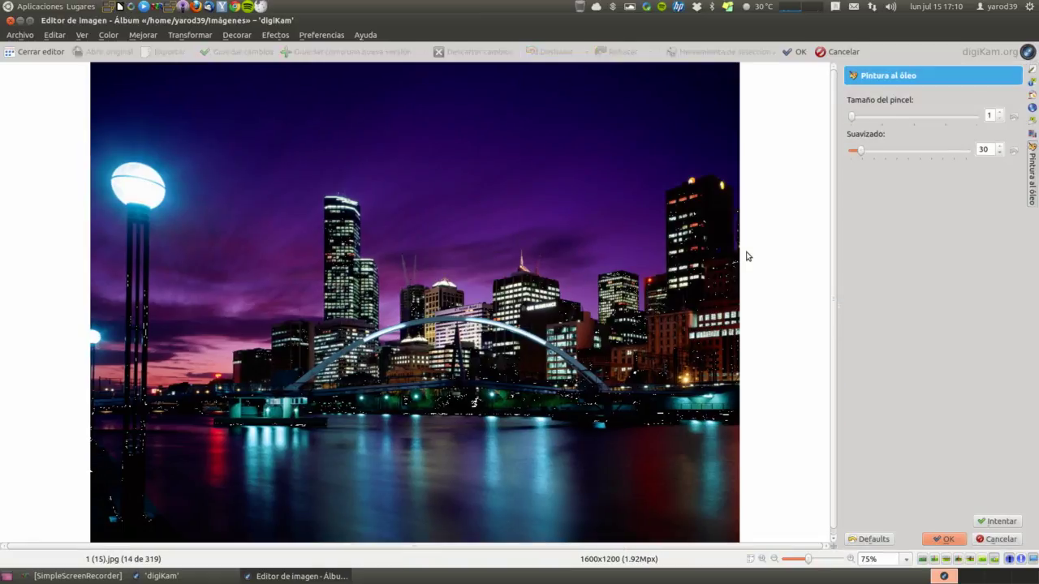
drag(861, 120, 881, 118)
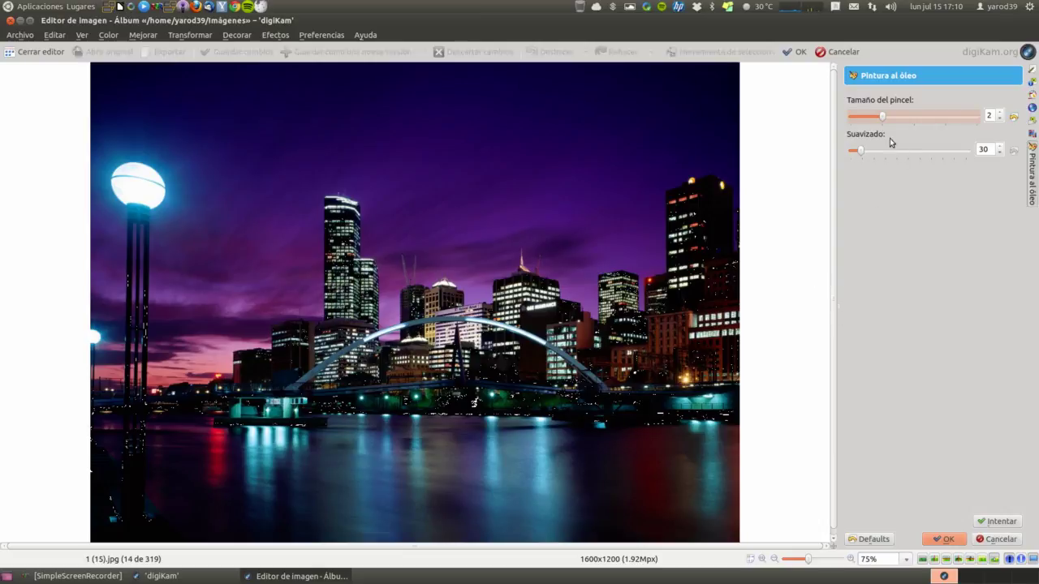
drag(864, 151, 898, 154)
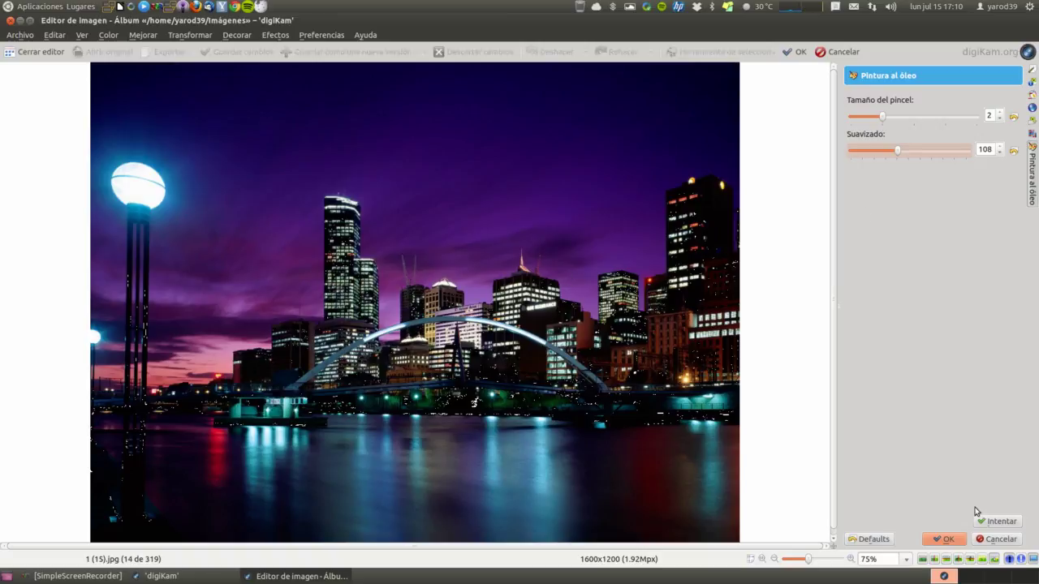
click(1009, 540)
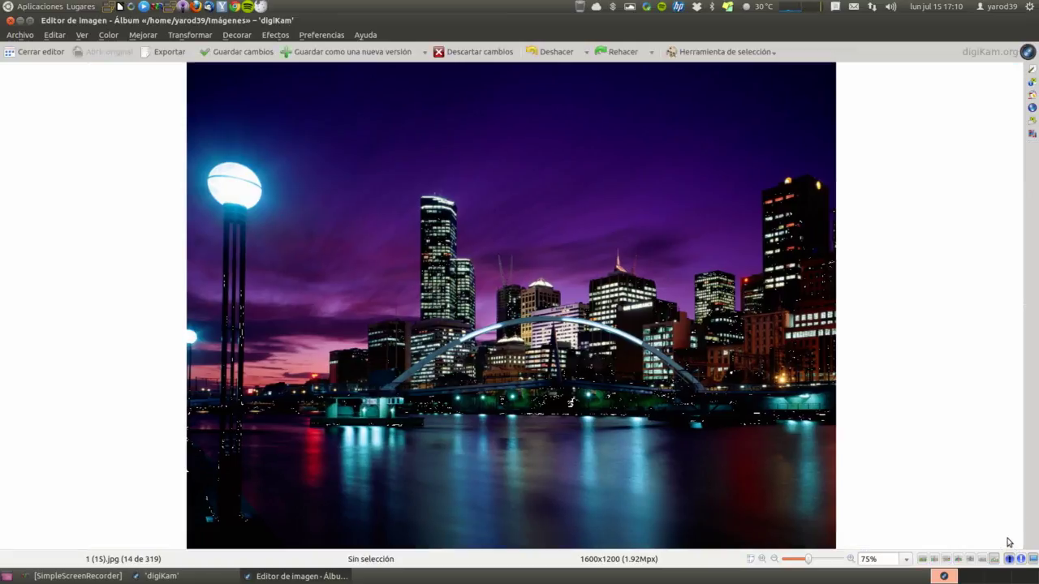
- Try Efectos de desenfoque with the Desenfoque por ampliación type and Distancia at 43, and cancel it
click(699, 52)
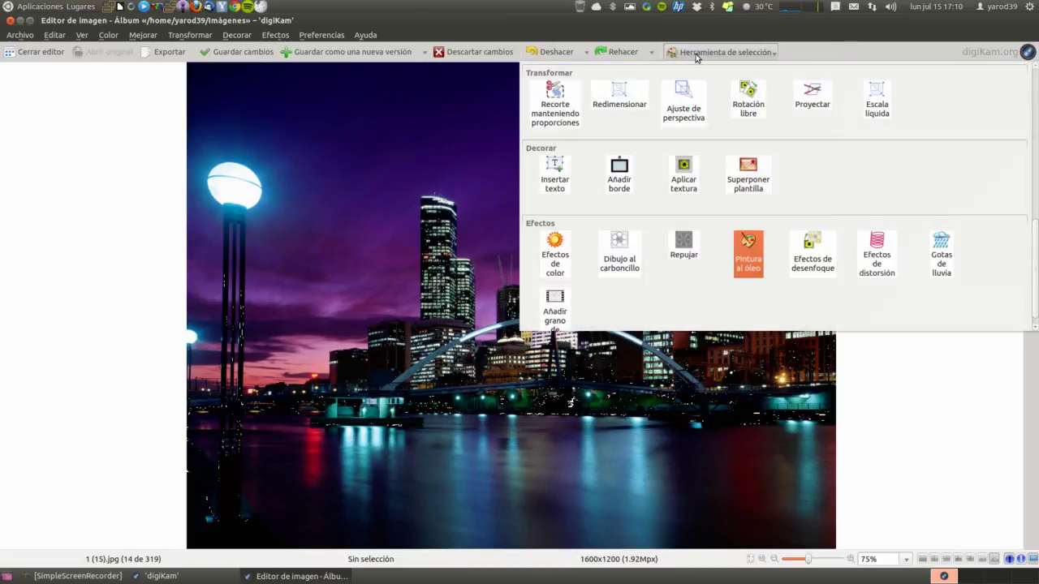
click(812, 257)
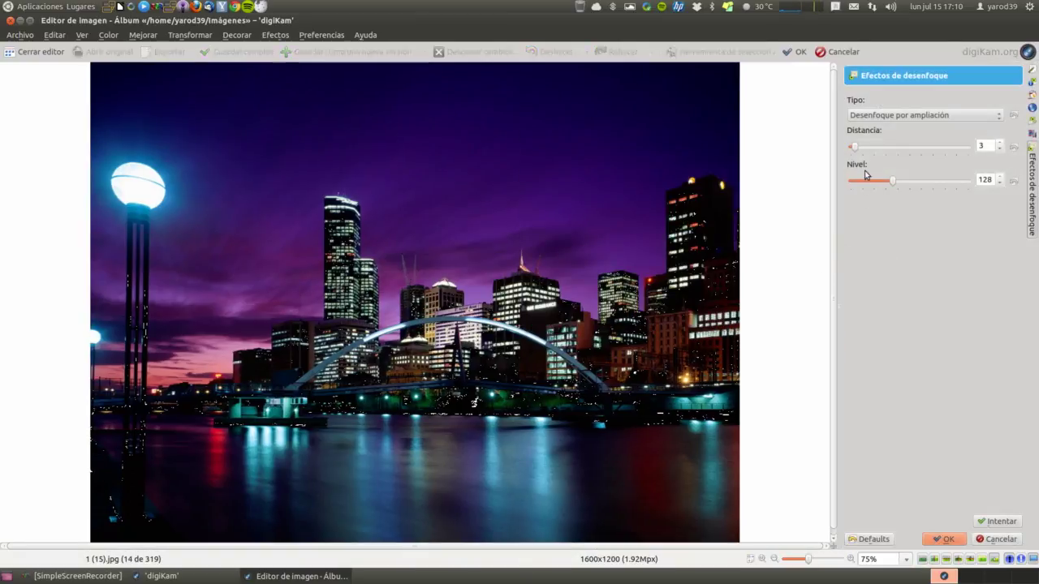
drag(853, 147, 899, 152)
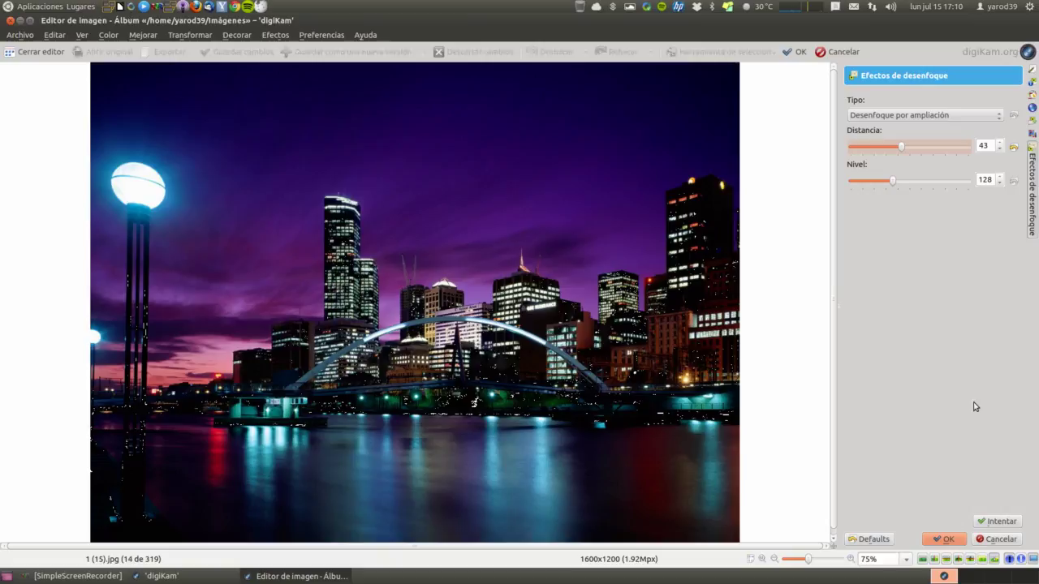
click(996, 539)
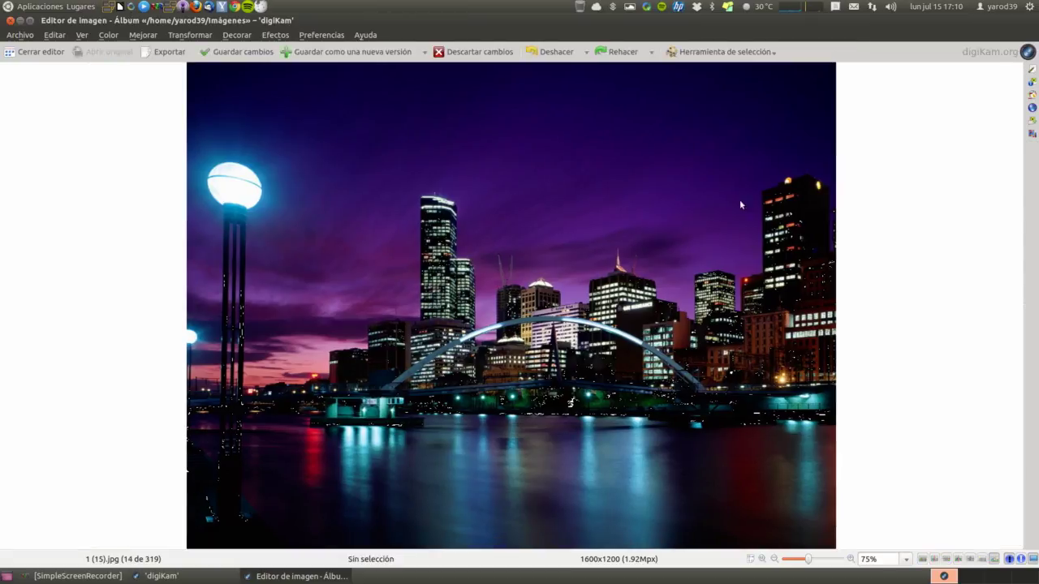
- Try Efectos de distorsión on the photo with the Varias esquinas type, and cancel it
click(711, 57)
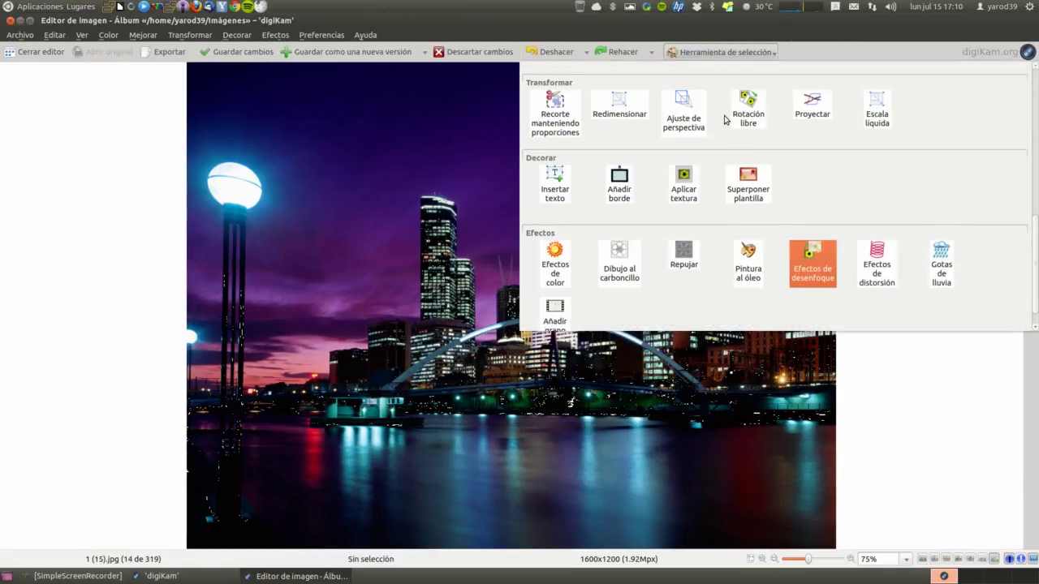
click(877, 264)
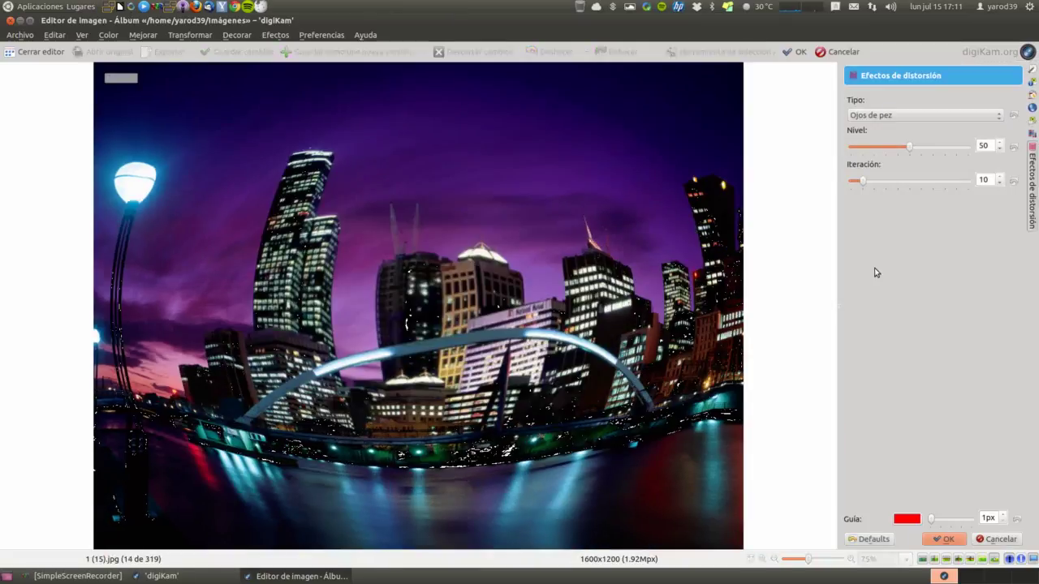
click(882, 115)
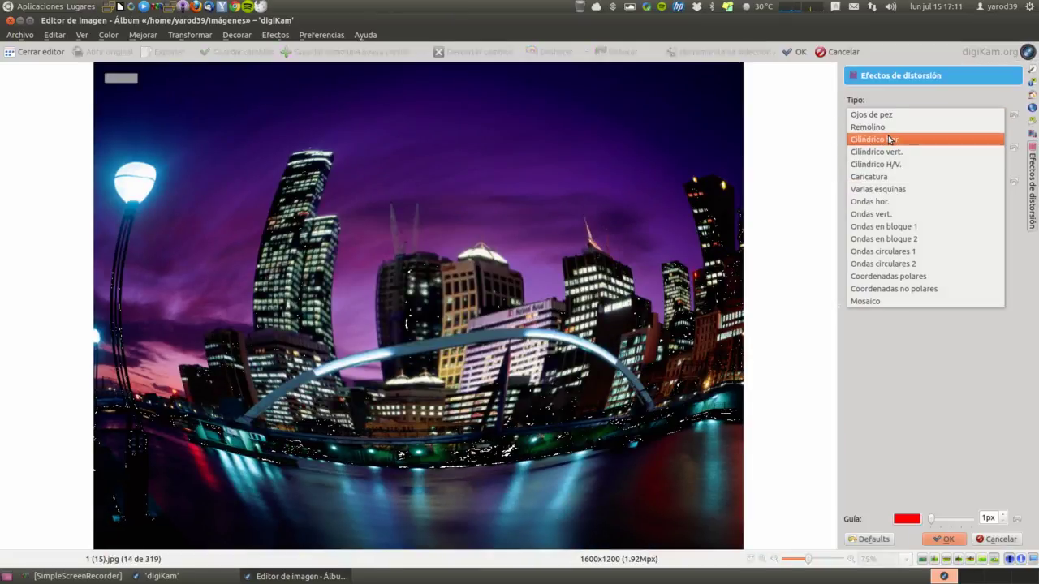
click(897, 189)
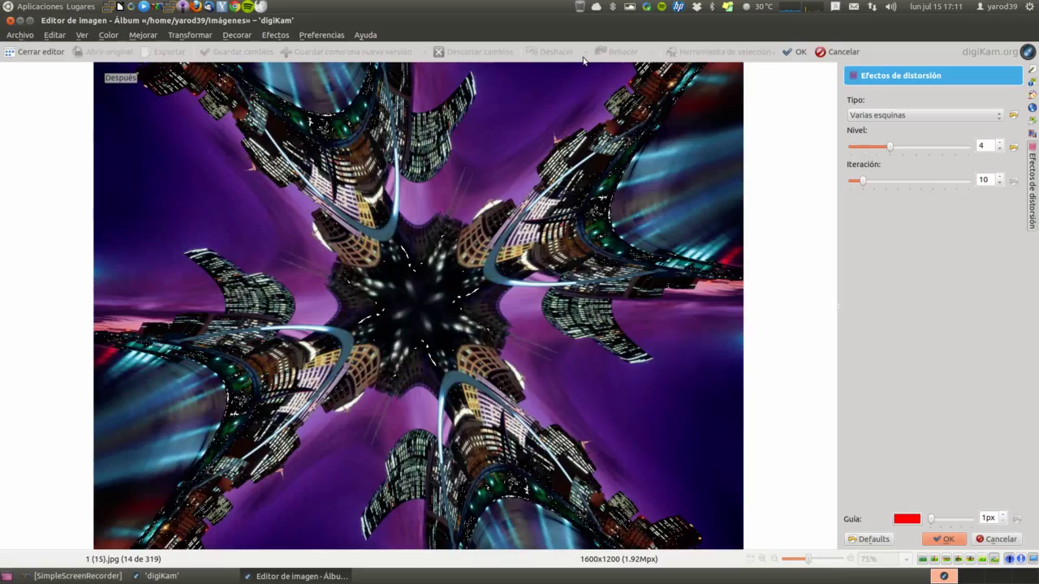
click(642, 173)
click(1000, 539)
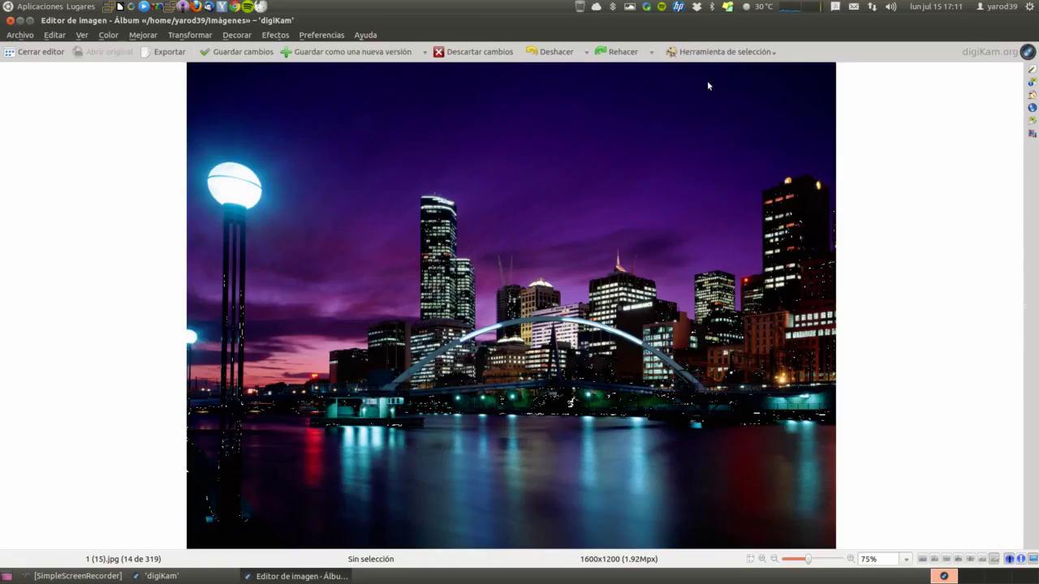
- Preview the Gotas de lluvia effect on the photo with its default settings, and cancel it
click(708, 56)
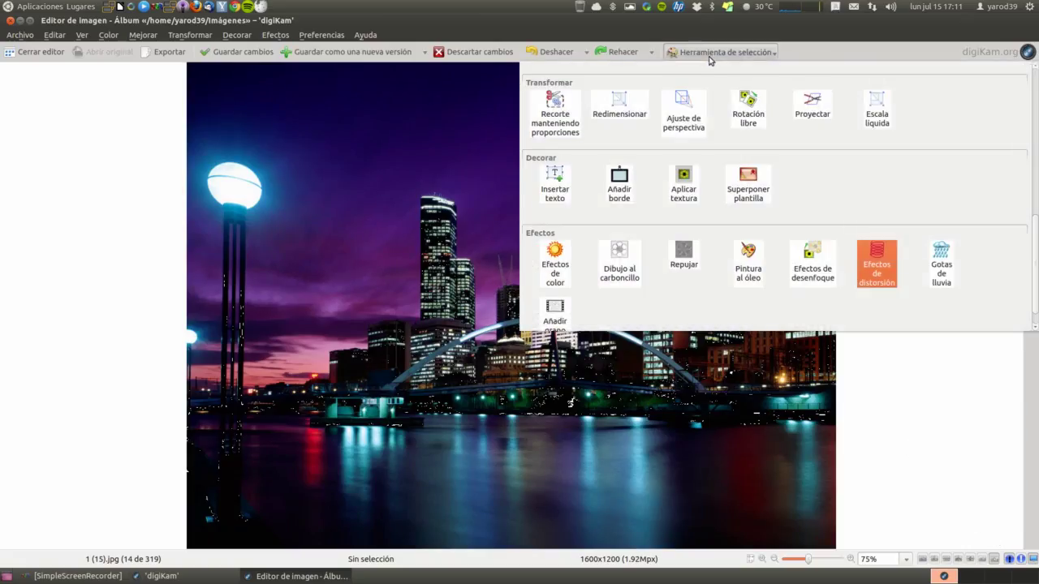
click(943, 278)
mouse_move(489, 243)
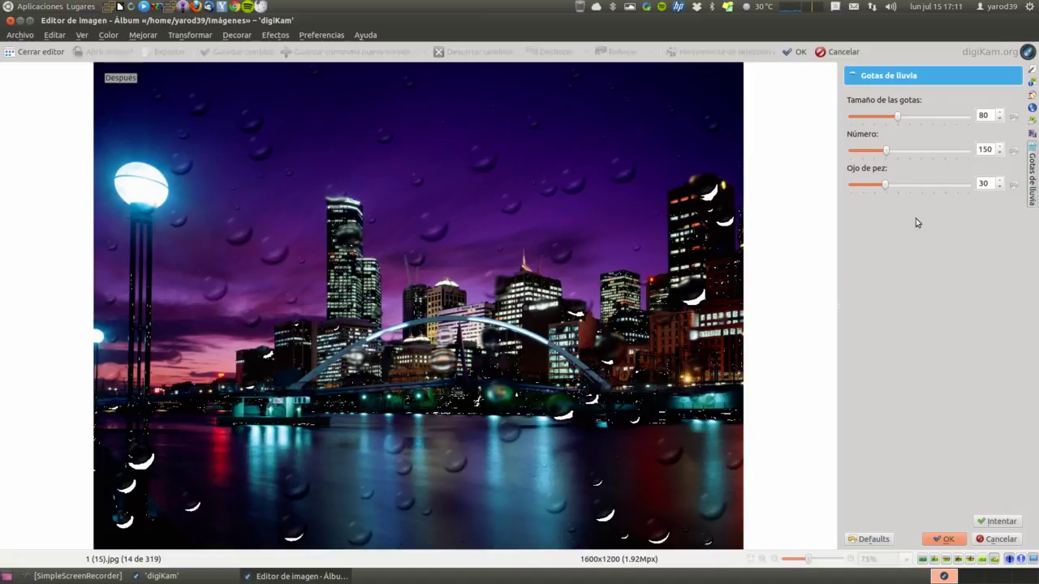
click(824, 51)
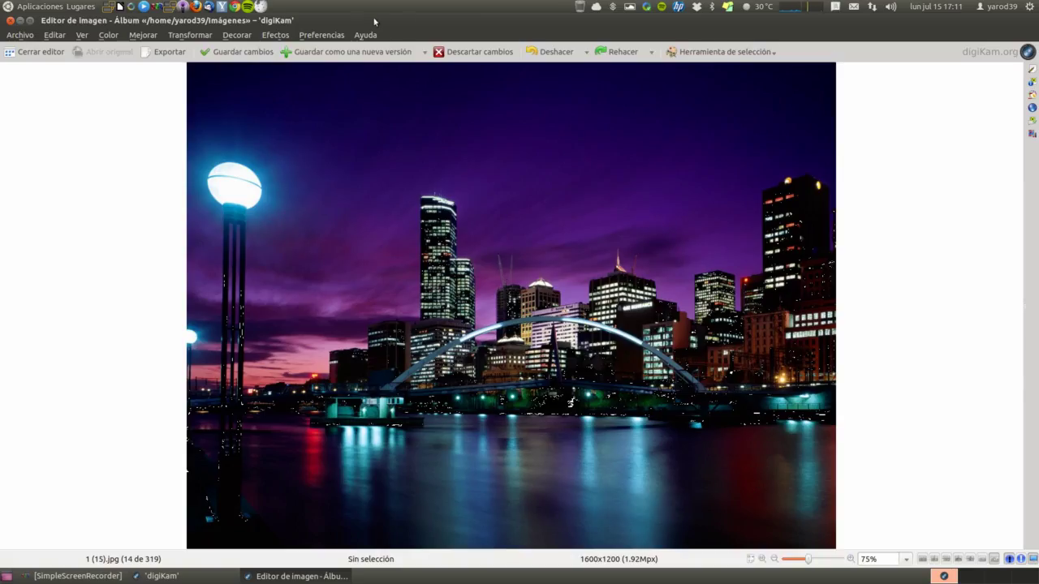
- Try the Grano de película effect with Tamaño de grano 4, luminosity Intensidad 100 and Sombras 100, and cancel it
click(694, 53)
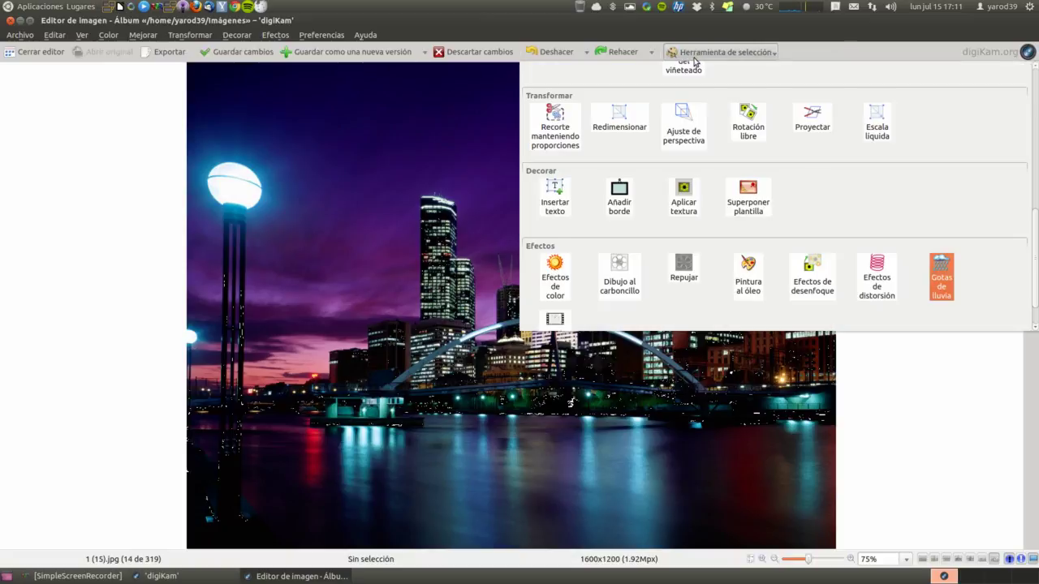
scroll(644, 235, down, 1)
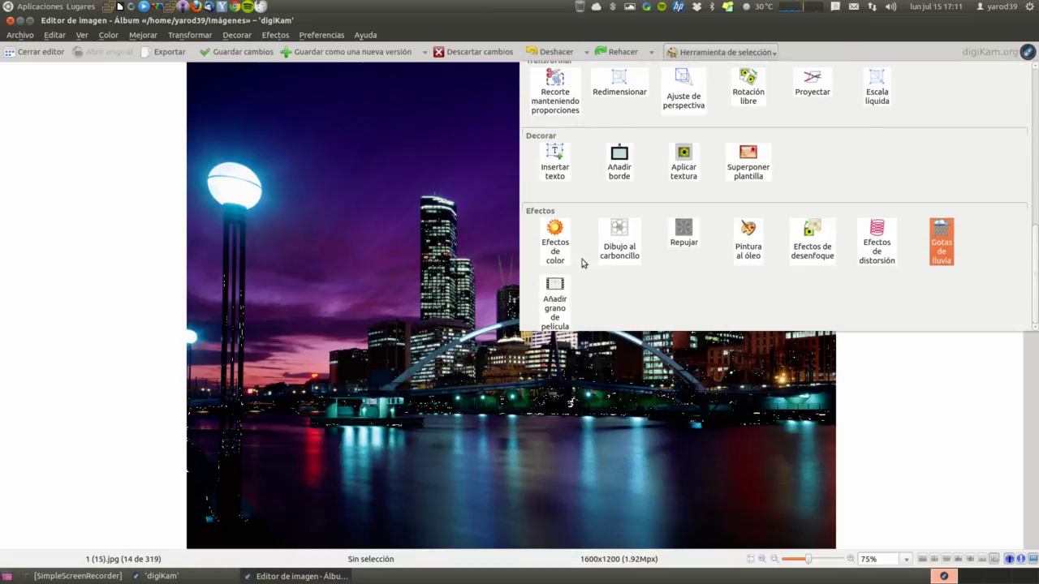
click(555, 292)
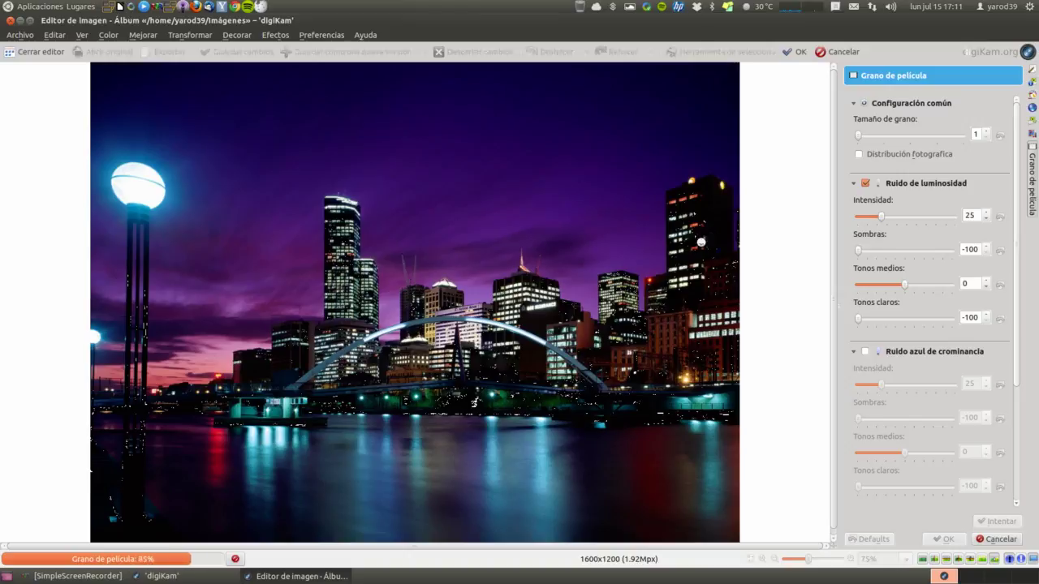
drag(858, 136, 914, 138)
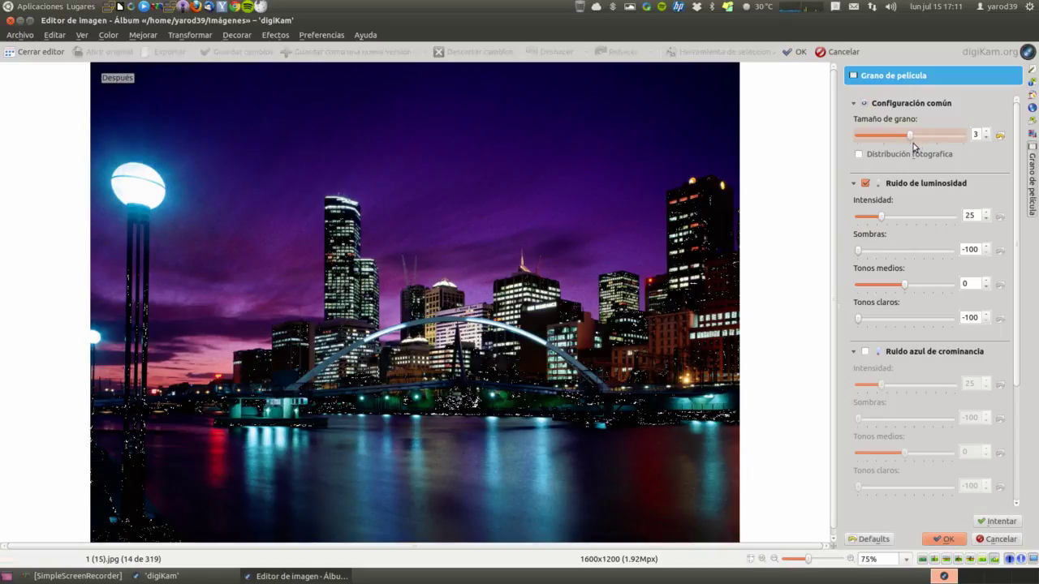
drag(914, 136, 936, 136)
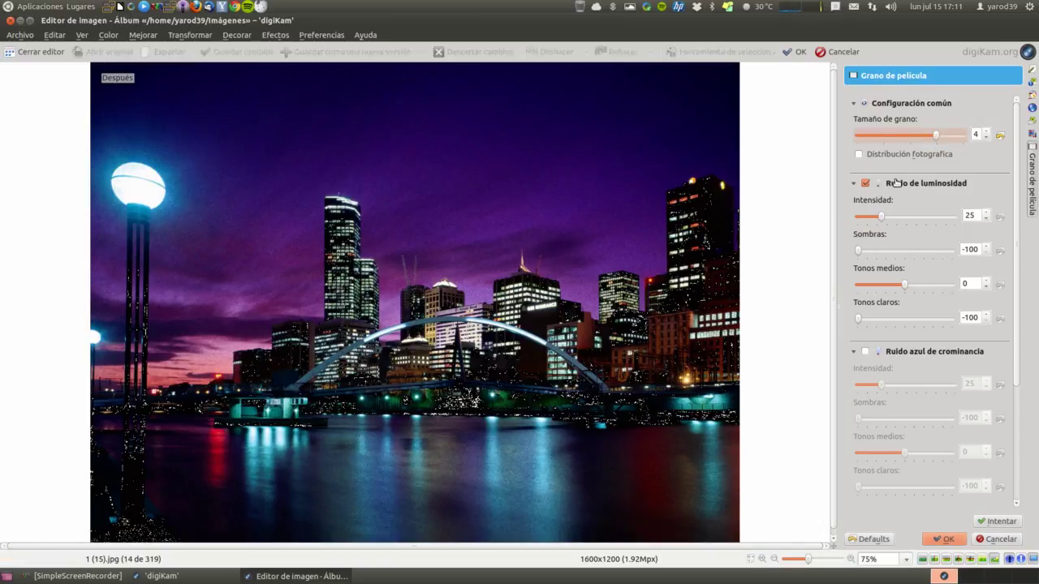
drag(884, 219, 955, 220)
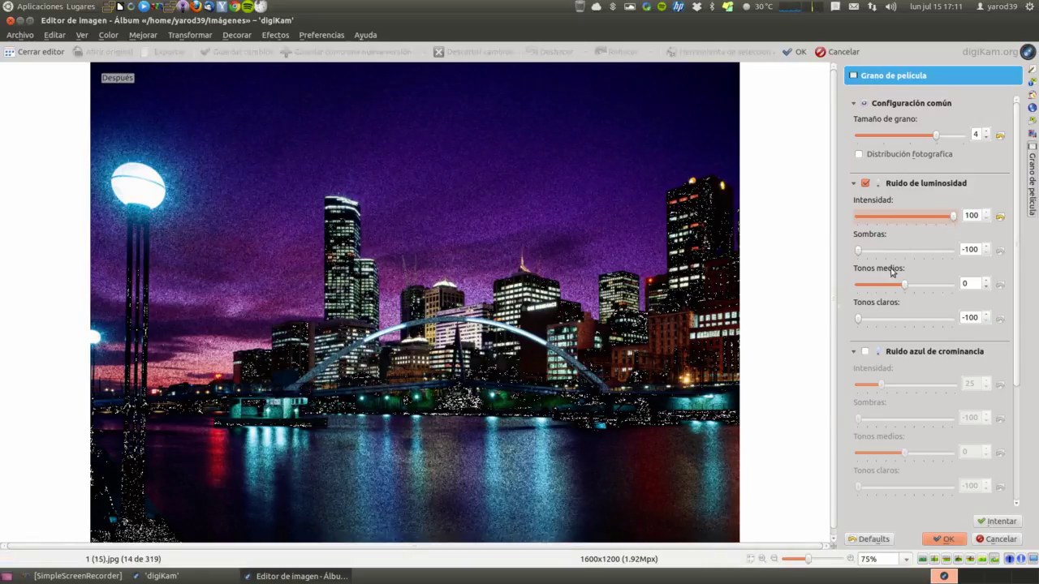
drag(861, 259, 958, 258)
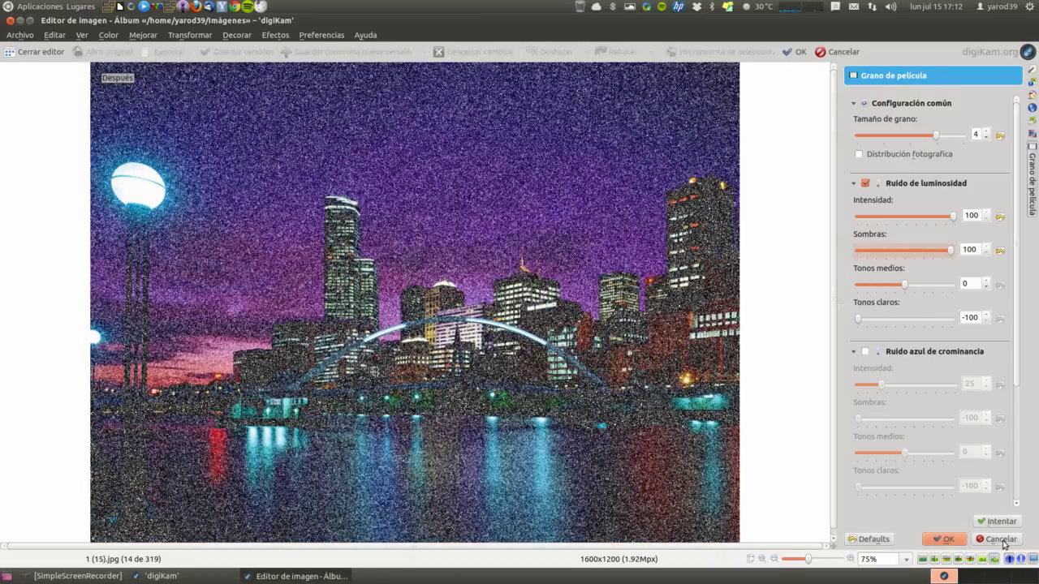
click(1002, 540)
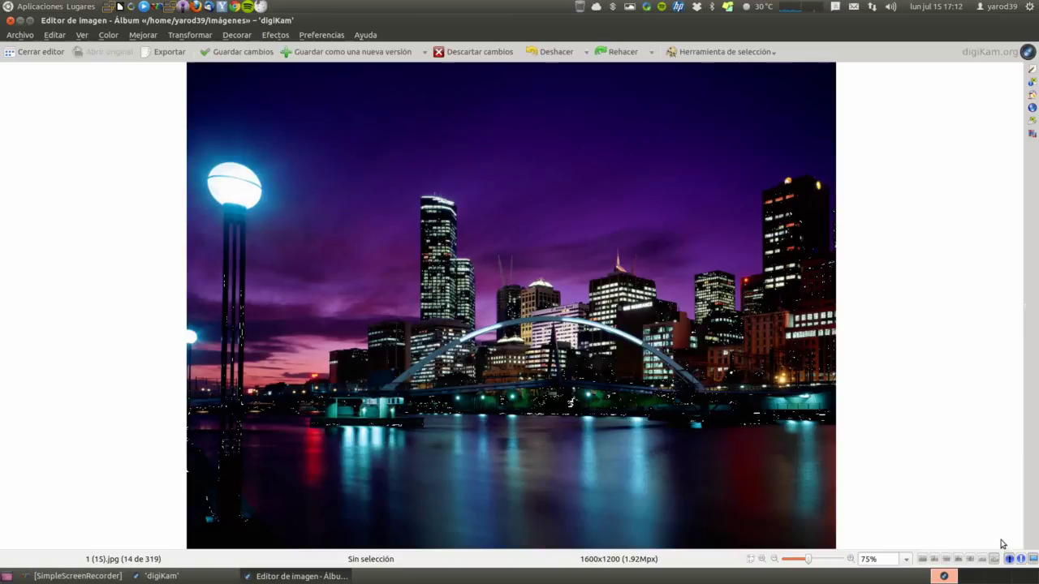
- Look through the editor's tool list, from Transformación básica and Color to Mejorar, Transformar, Decorar and Efectos
click(727, 52)
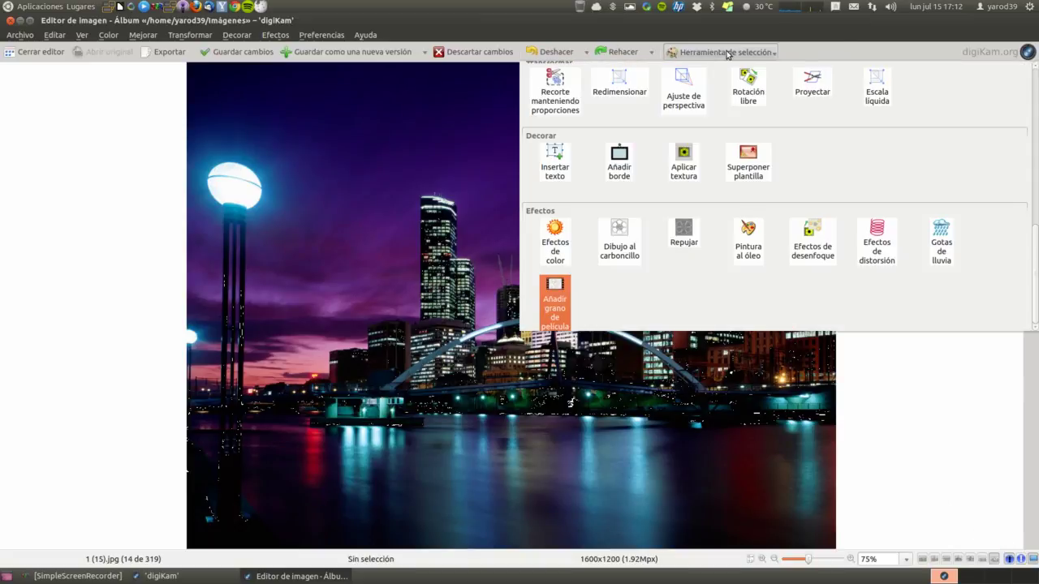
scroll(702, 97, up, 1)
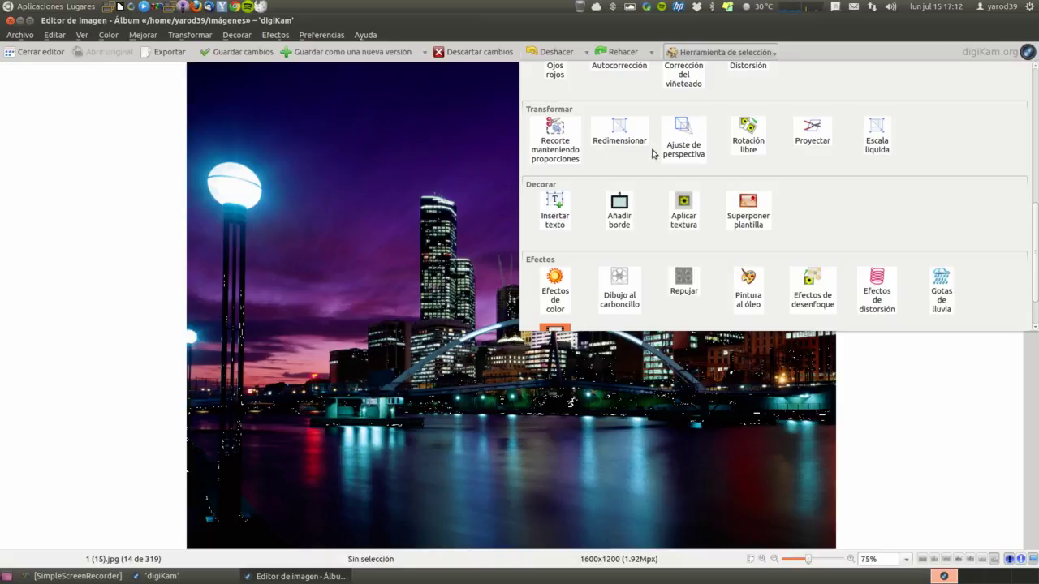
scroll(651, 154, up, 5)
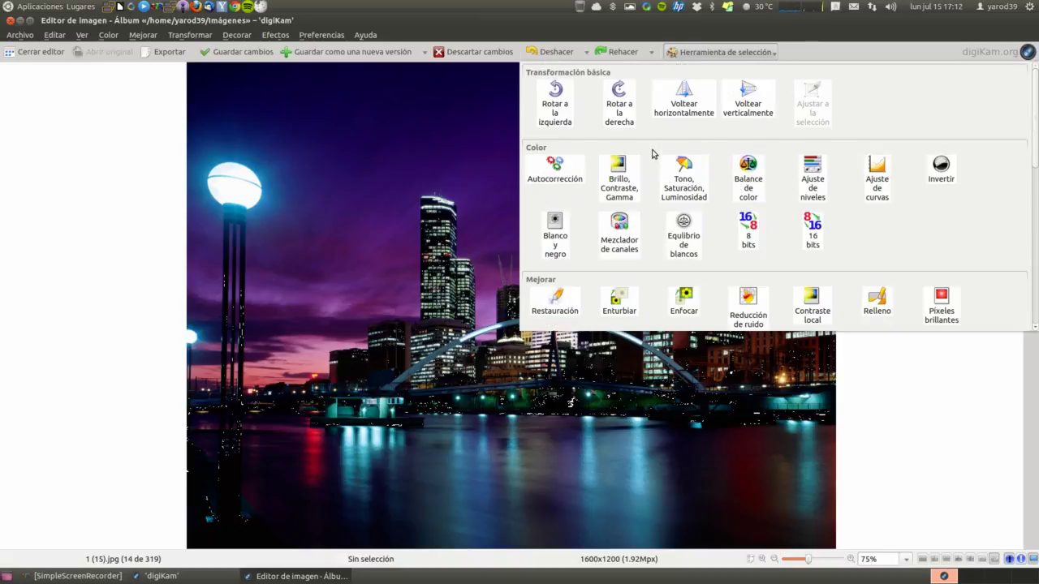
scroll(652, 155, down, 5)
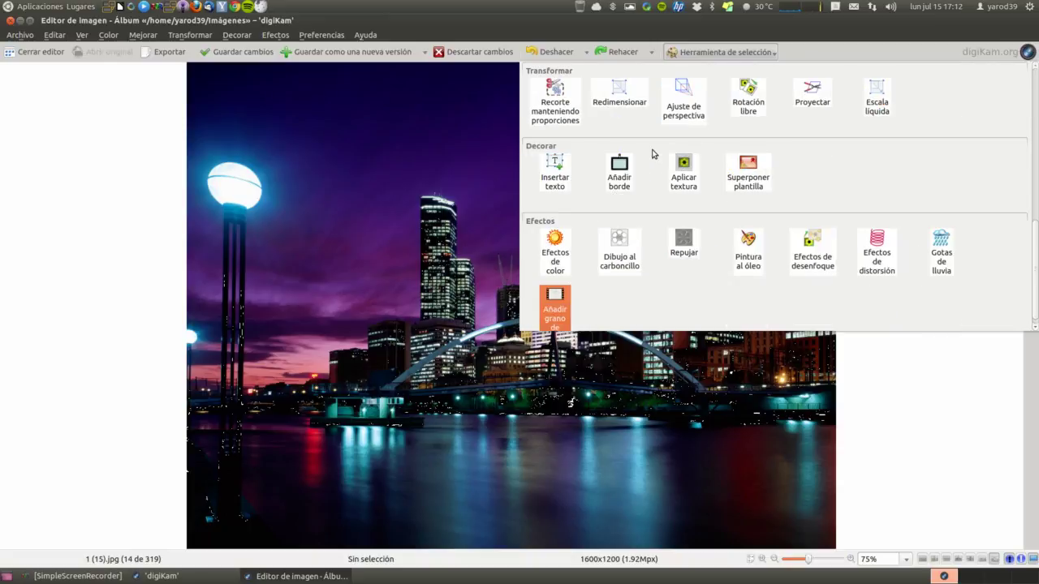
scroll(652, 154, down, 1)
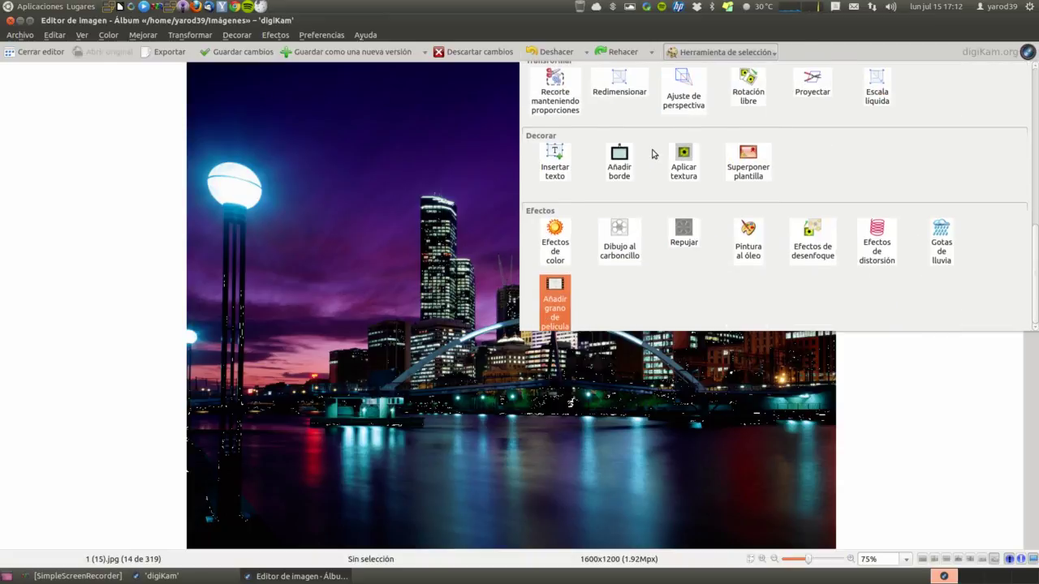
scroll(651, 155, up, 5)
scroll(652, 154, down, 5)
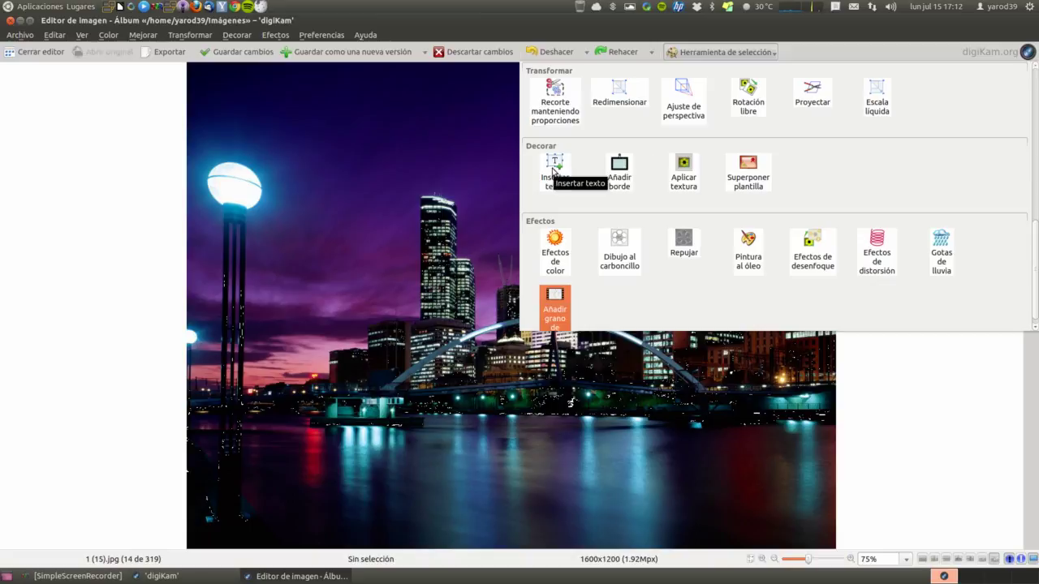
scroll(554, 171, up, 5)
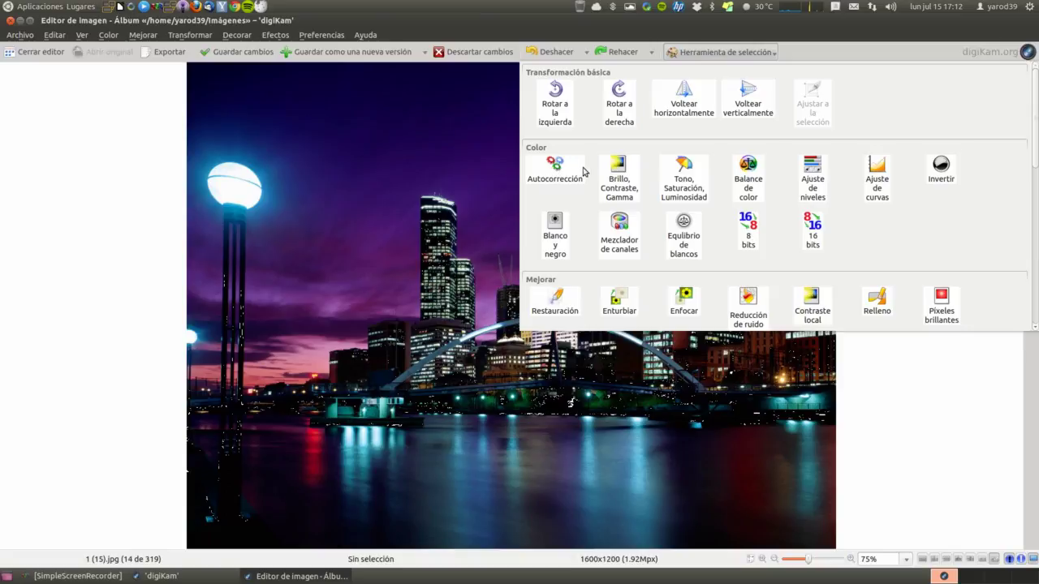
scroll(582, 186, down, 3)
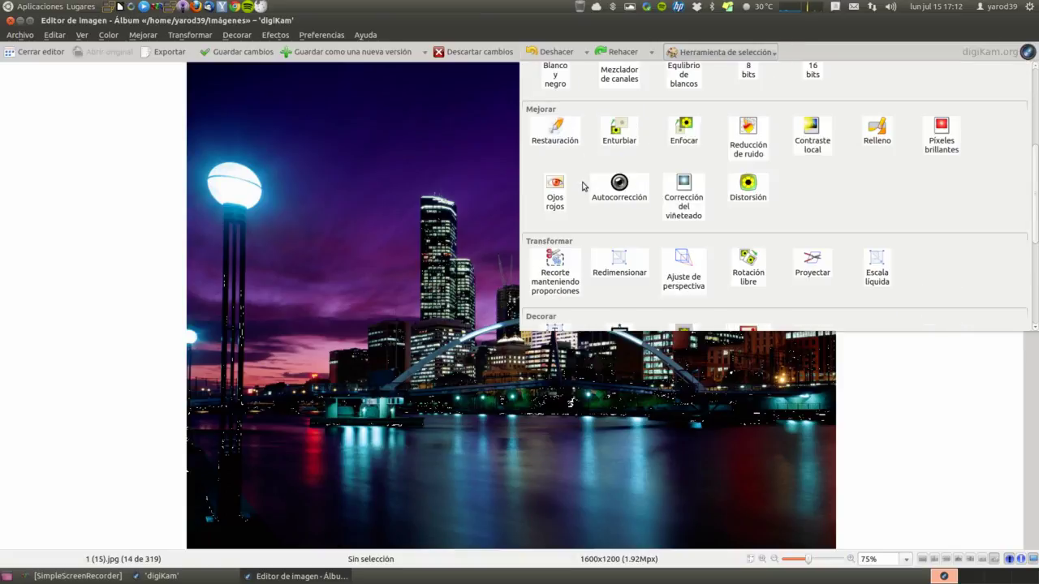
- Preview the Insertar texto tool on the photo with its placeholder text, and cancel it
scroll(582, 185, down, 3)
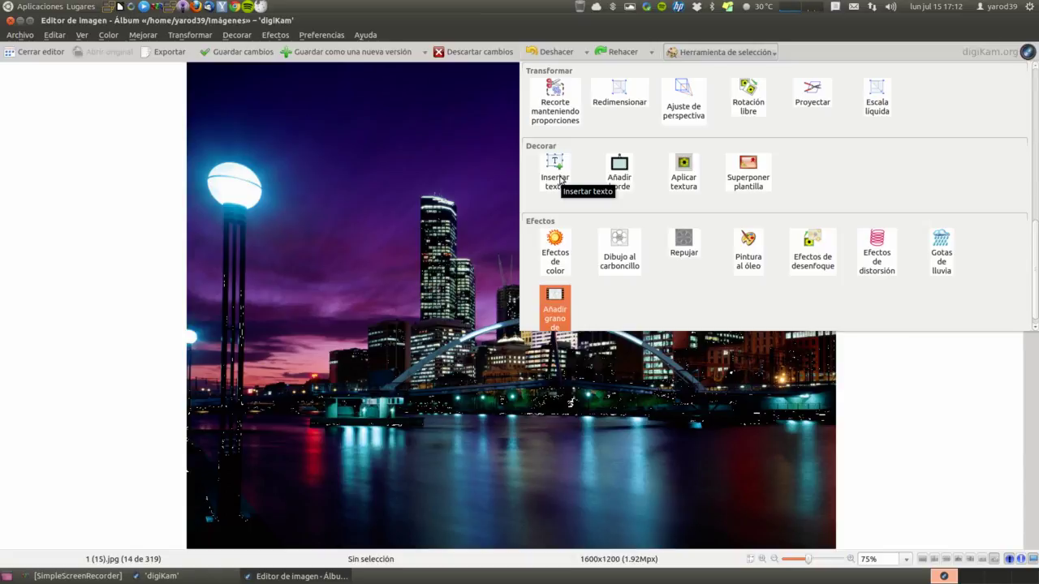
click(559, 179)
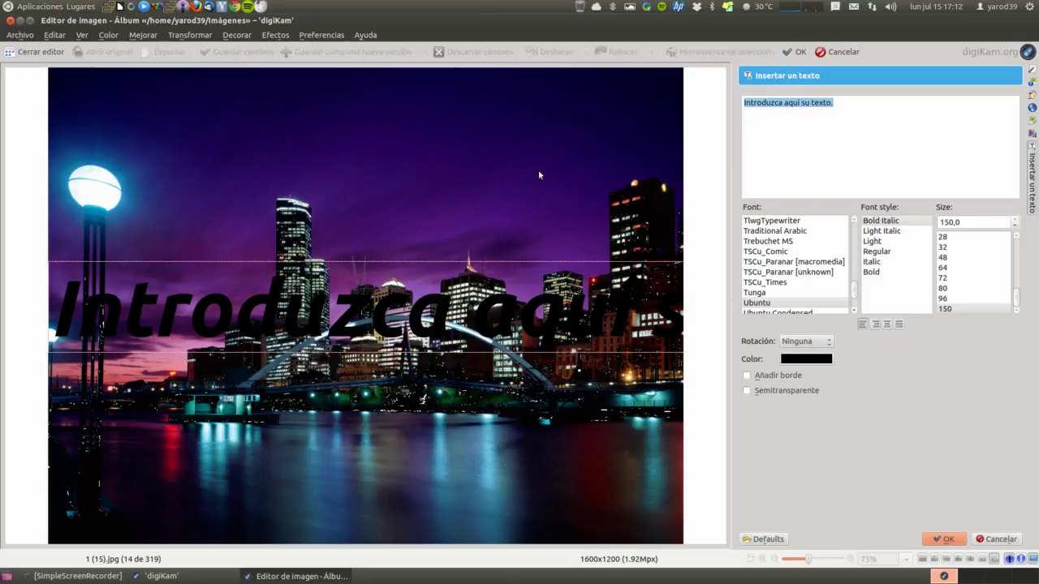
click(838, 51)
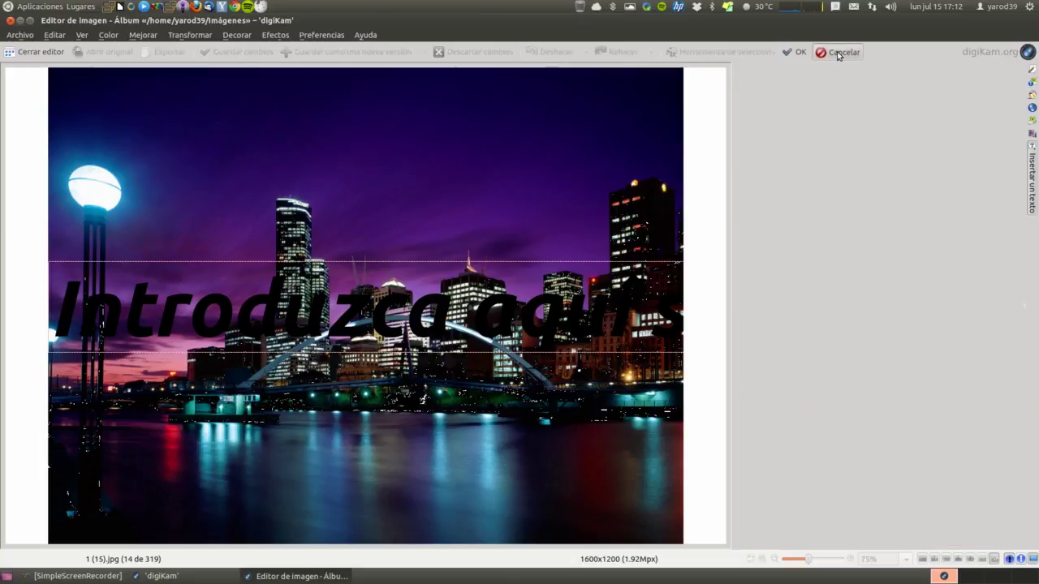
- Try Añadir borde on the photo with the Niepce type and Anchura at 31%, and cancel it
click(689, 52)
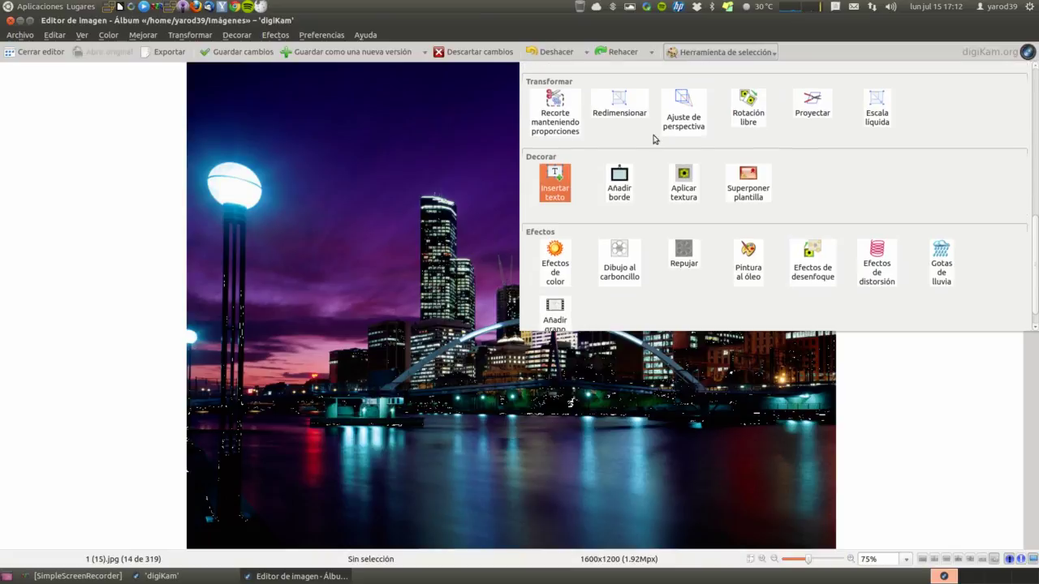
click(619, 176)
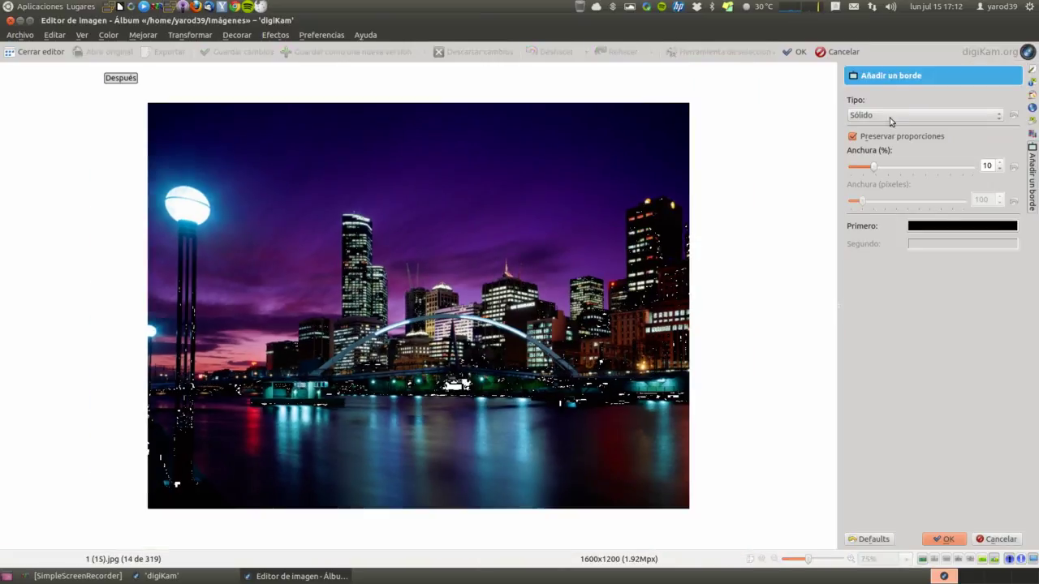
click(909, 116)
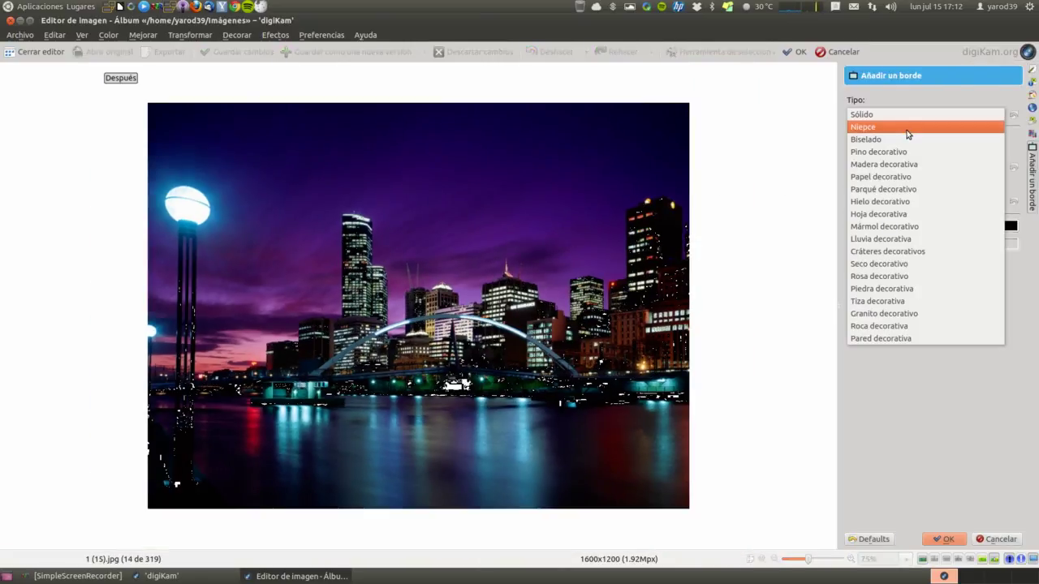
click(907, 126)
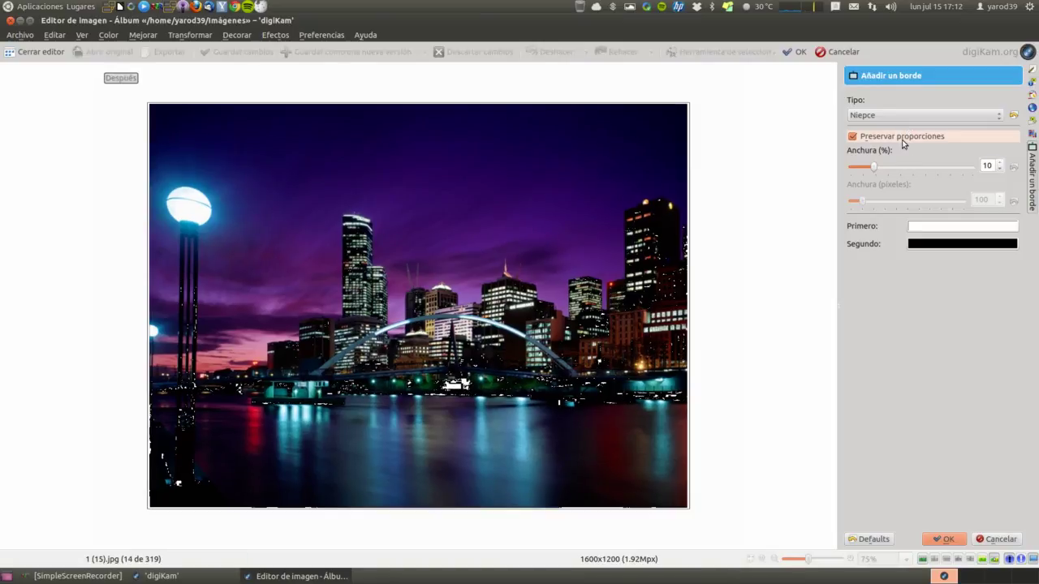
drag(874, 168, 883, 170)
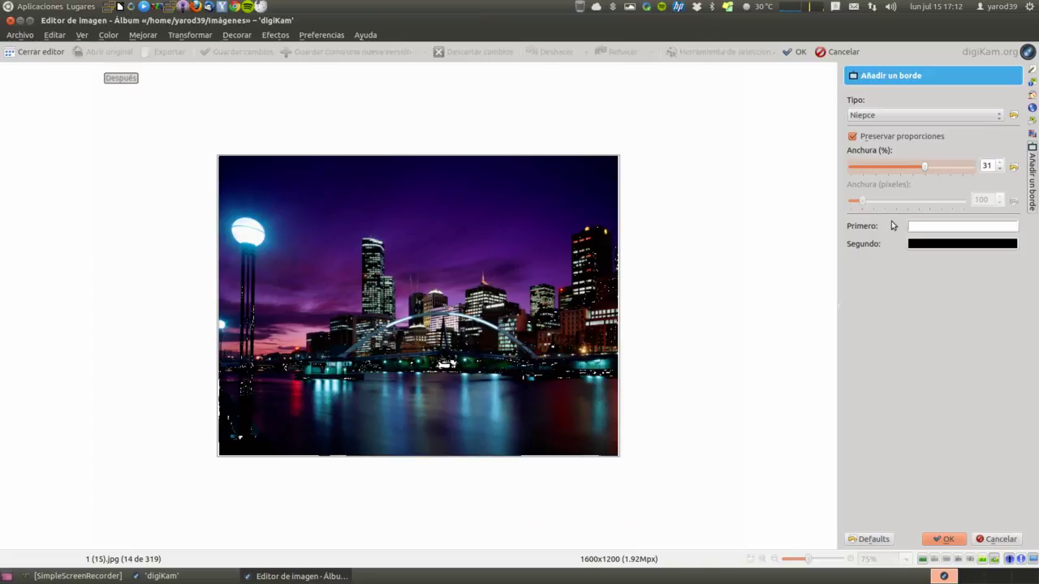
mouse_move(616, 116)
click(998, 539)
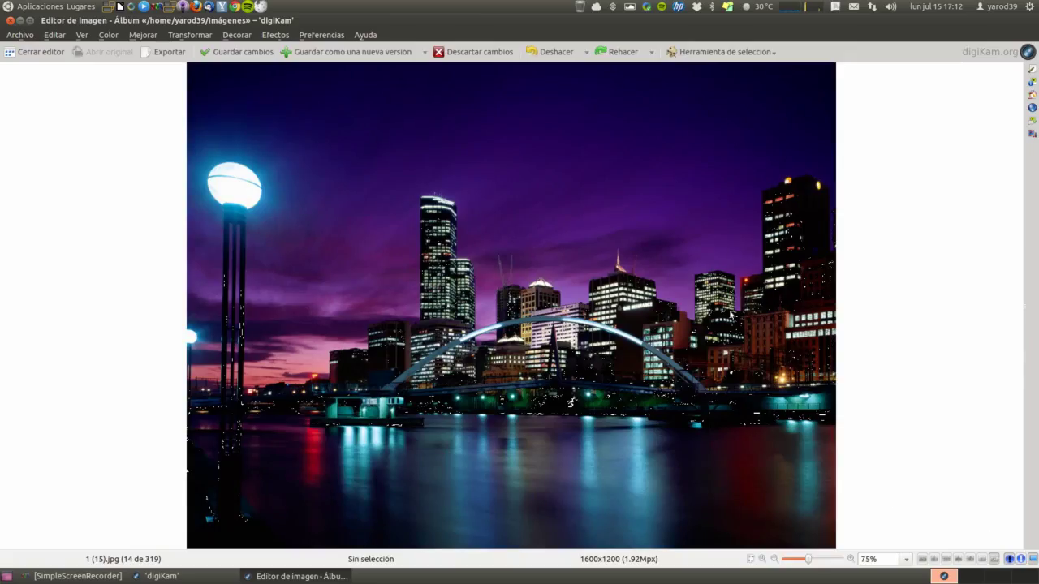
- Try Aplicar textura on the photo with the Tela, Ladrillos 2, Azul vaquero and Moderno types, and cancel it
click(720, 52)
scroll(698, 169, up, 1)
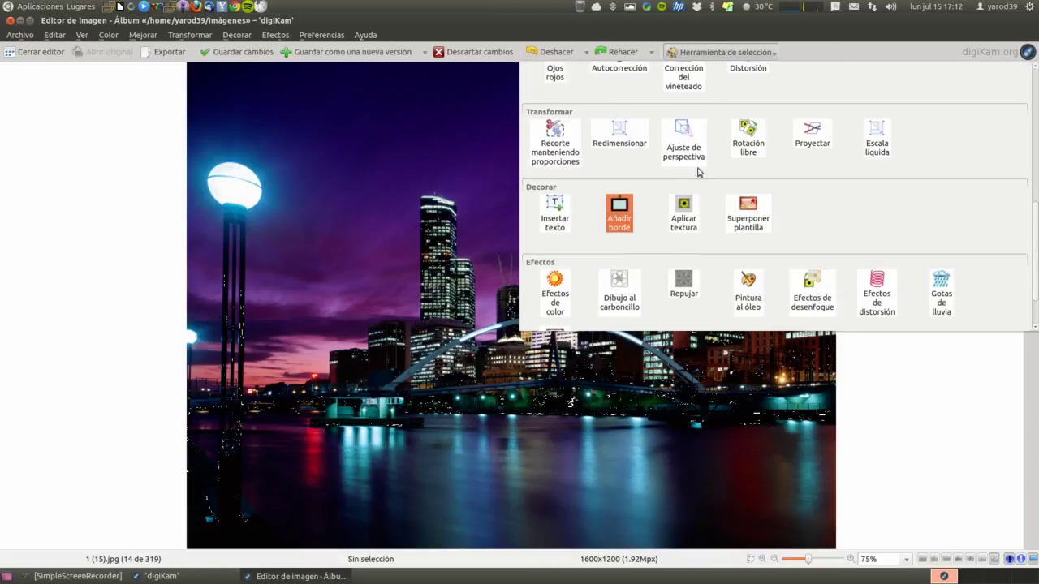
click(684, 217)
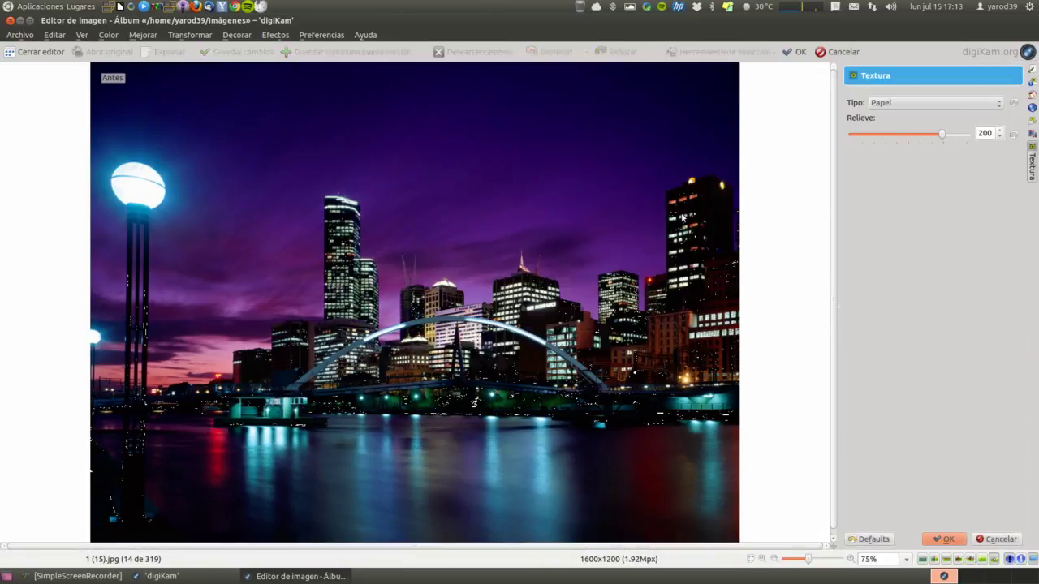
click(955, 105)
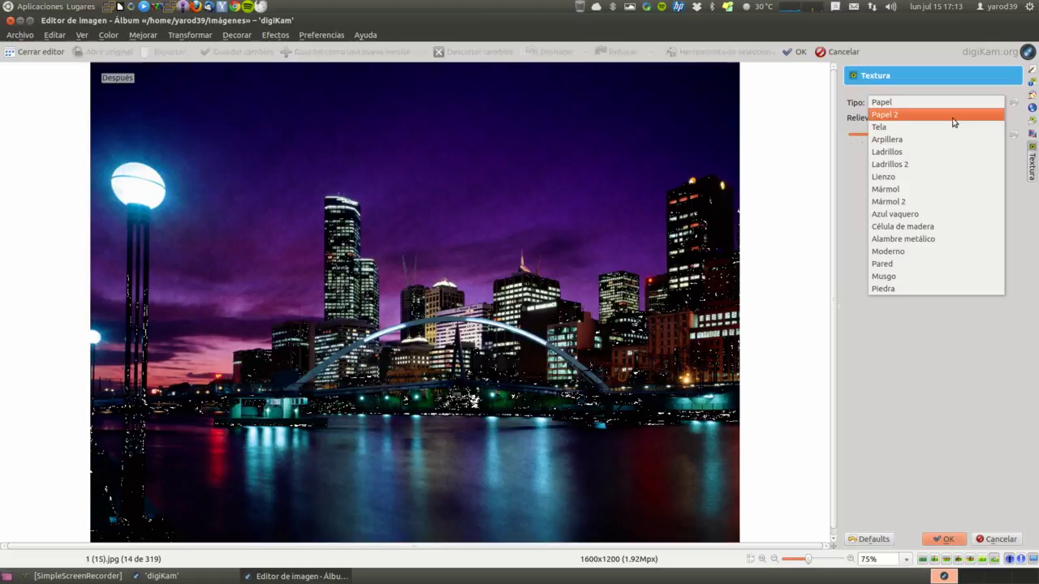
click(952, 127)
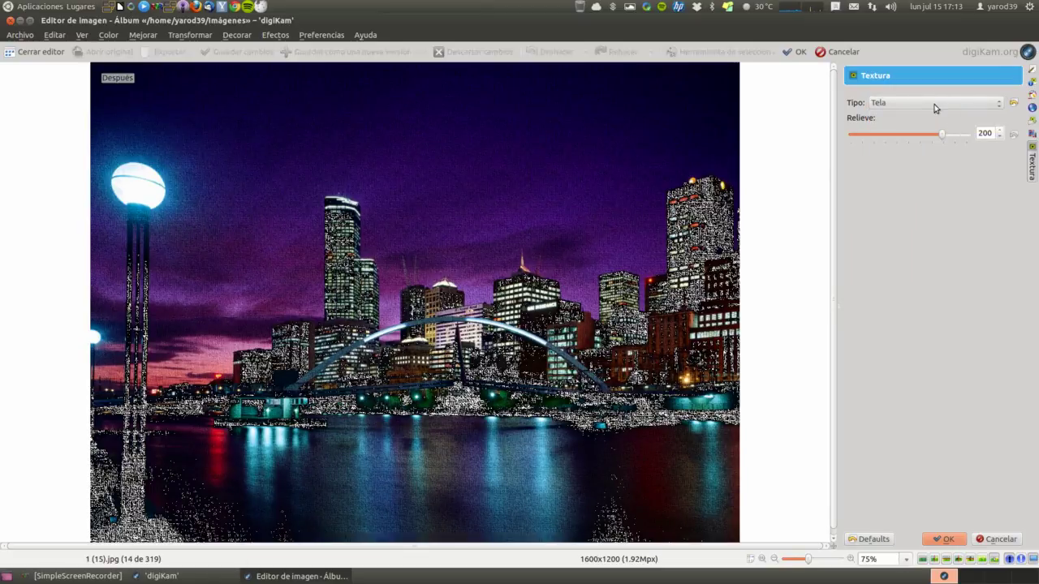
click(936, 106)
click(942, 140)
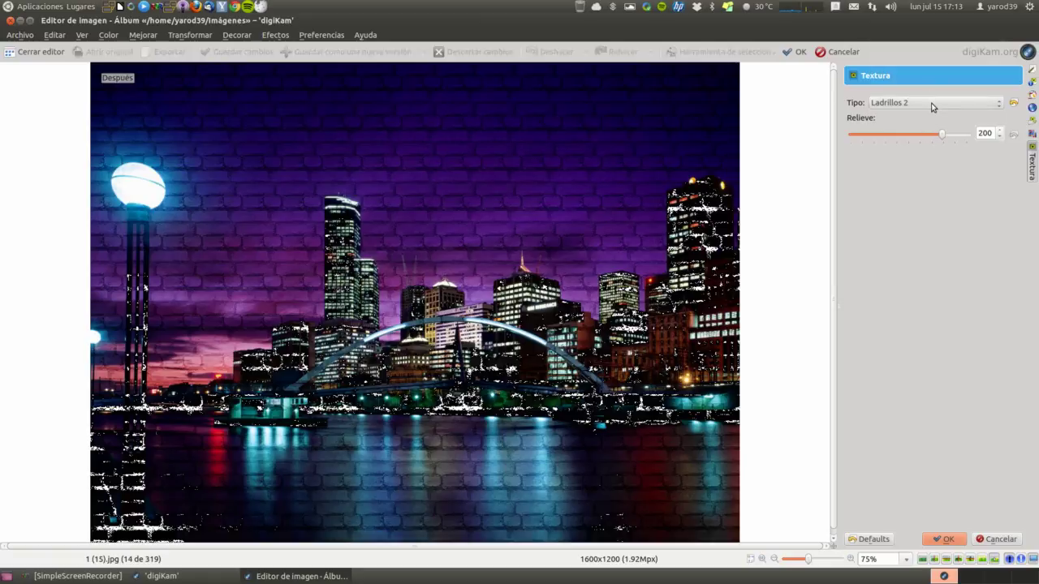
click(932, 104)
click(932, 149)
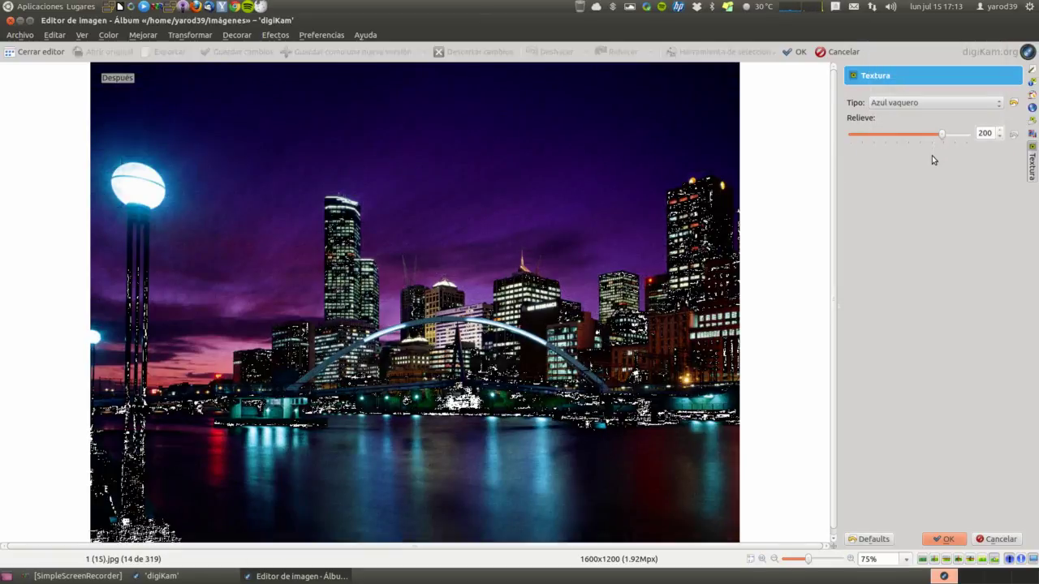
click(920, 105)
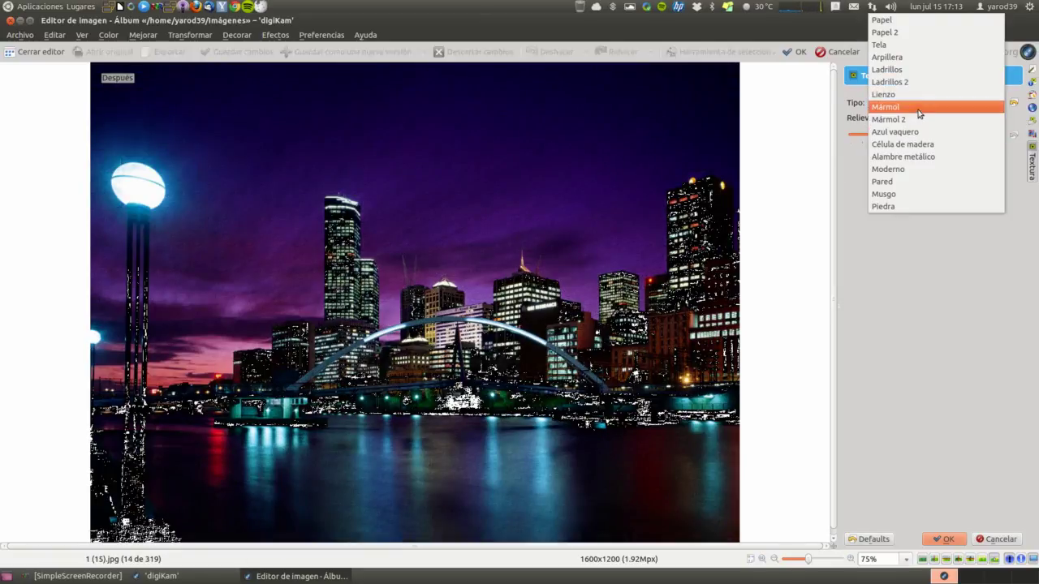
click(923, 169)
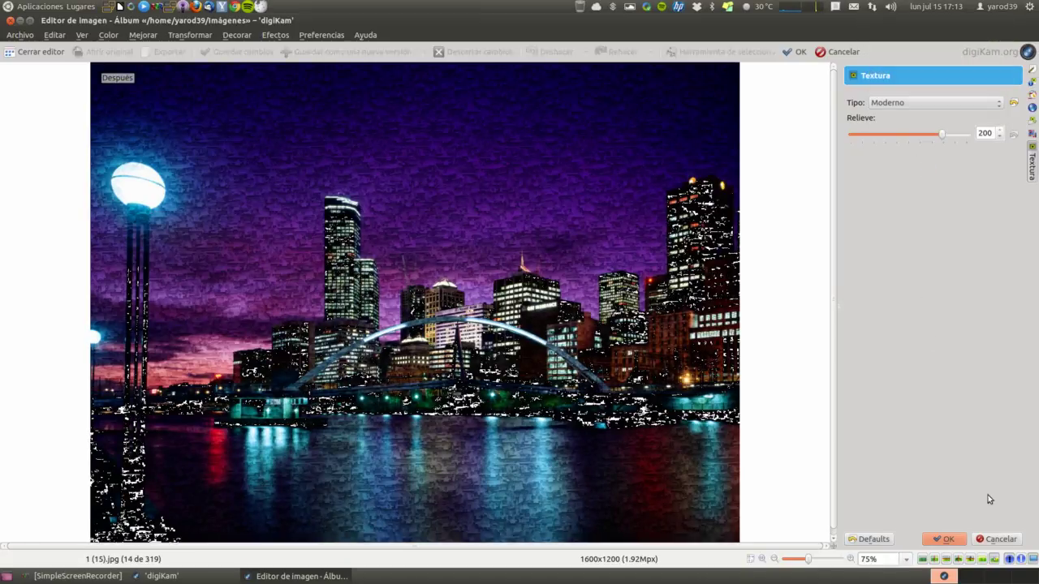
click(1003, 540)
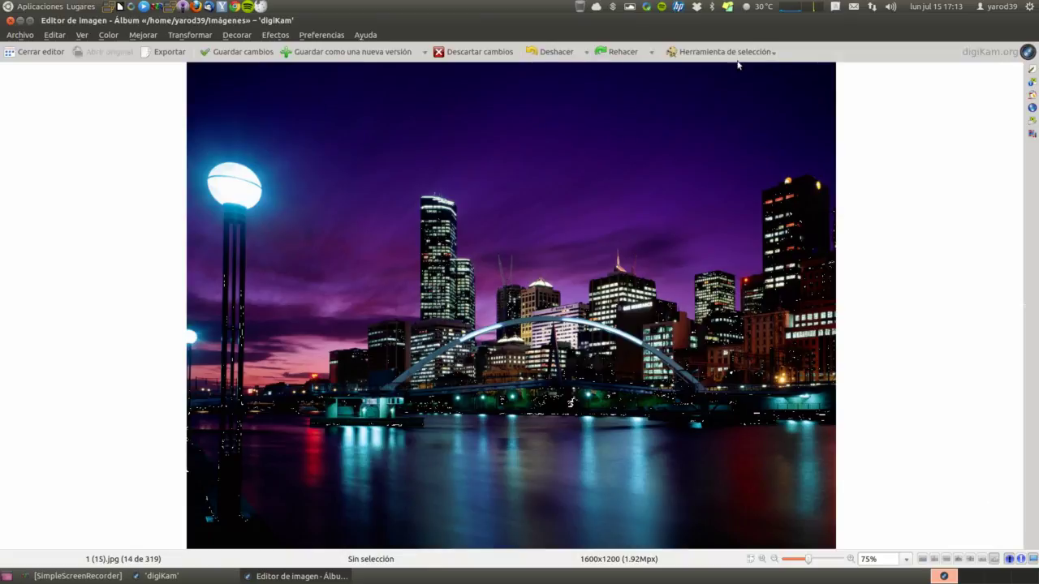
- Preview the Superponer plantilla tool with its template folder list, and cancel it
click(731, 52)
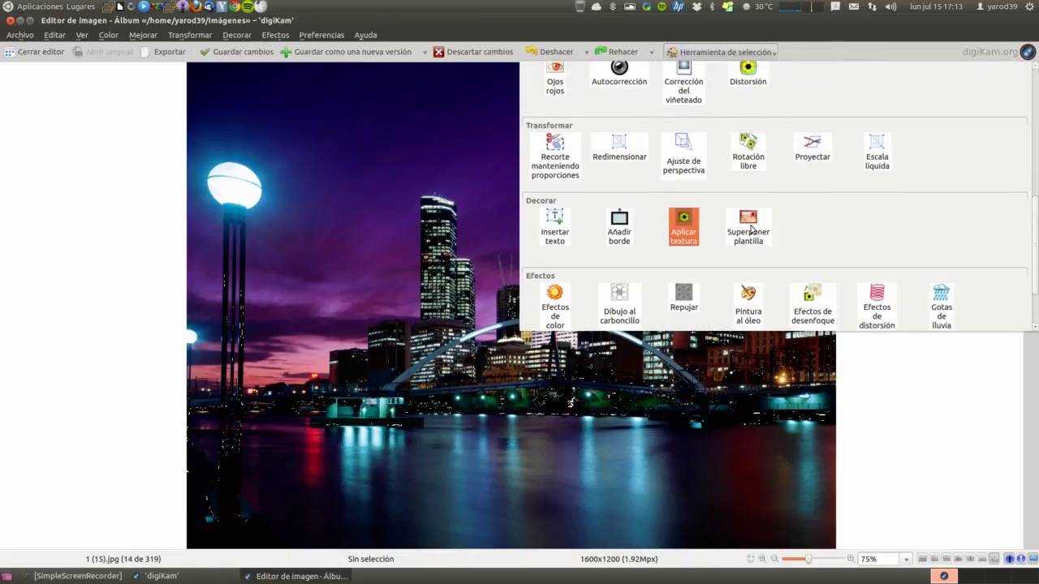
click(748, 229)
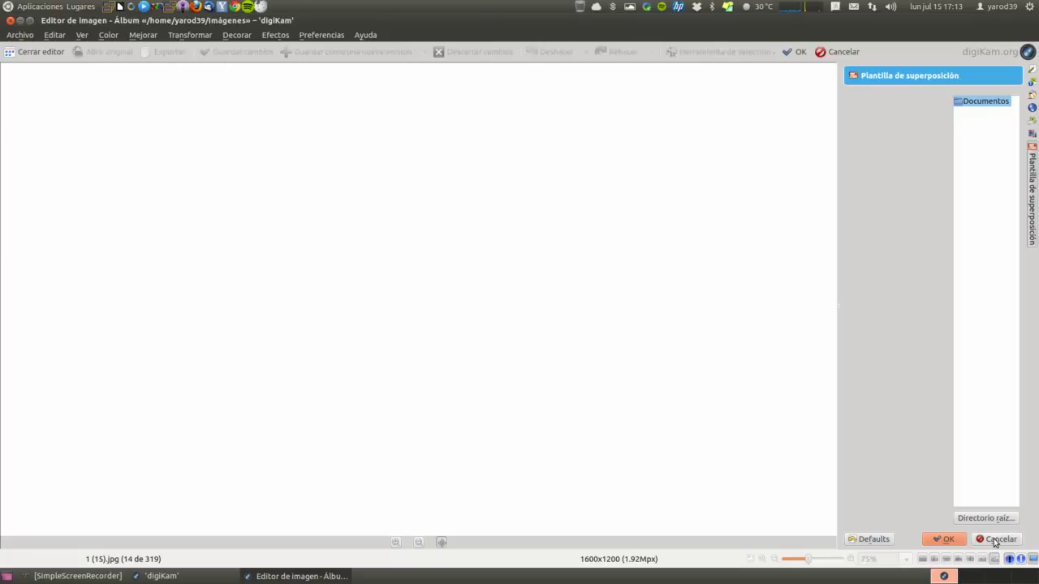
click(997, 540)
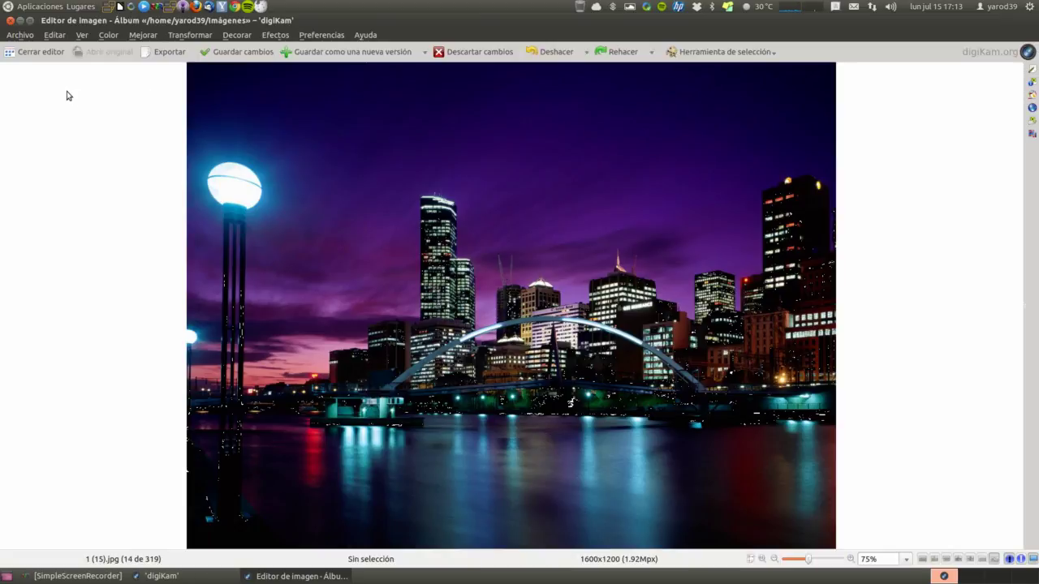
- Close the image editor discarding the photo's changes, and close digiKam itself
click(10, 20)
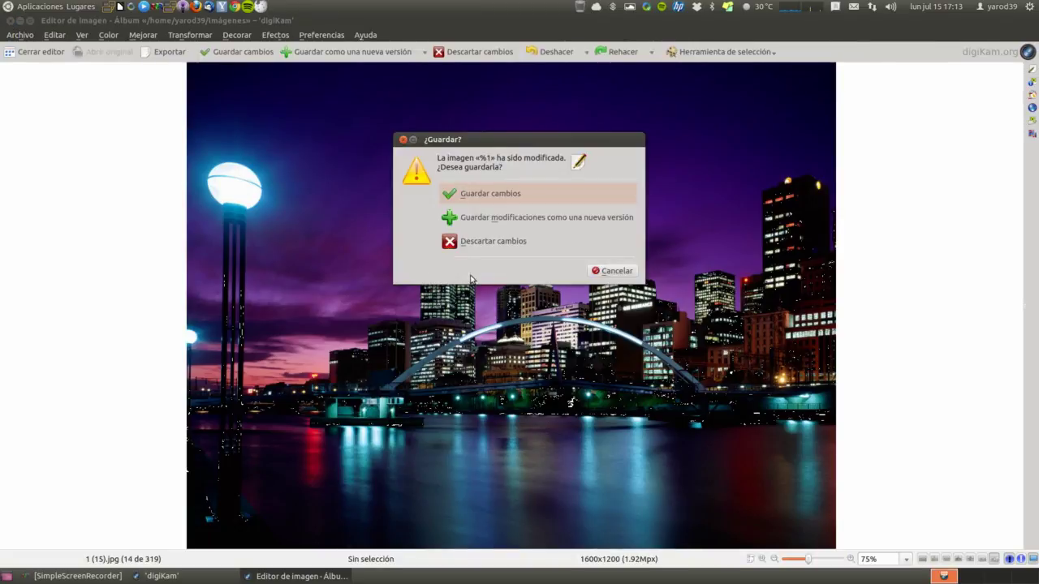
click(493, 246)
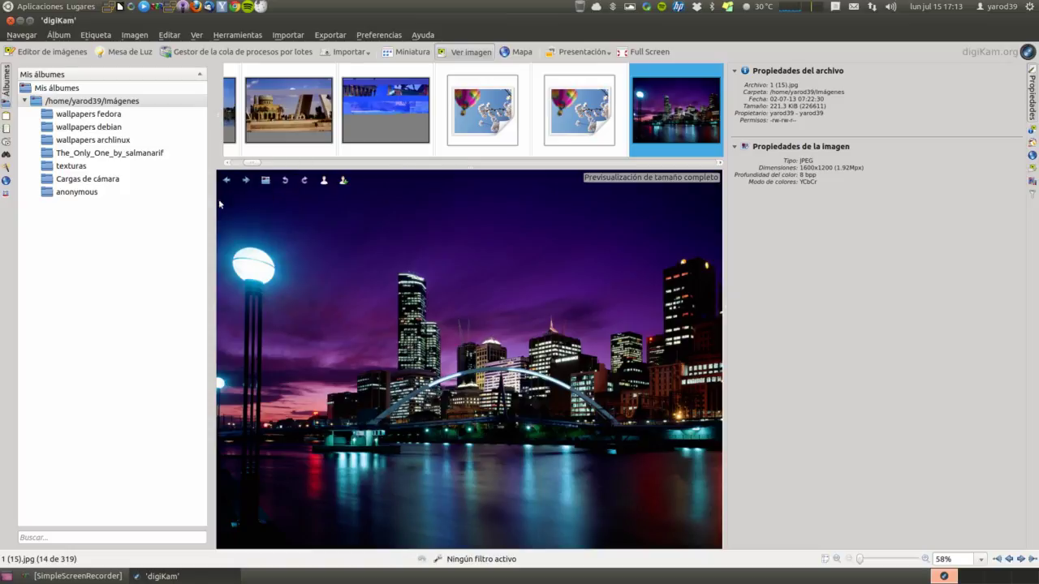
click(10, 22)
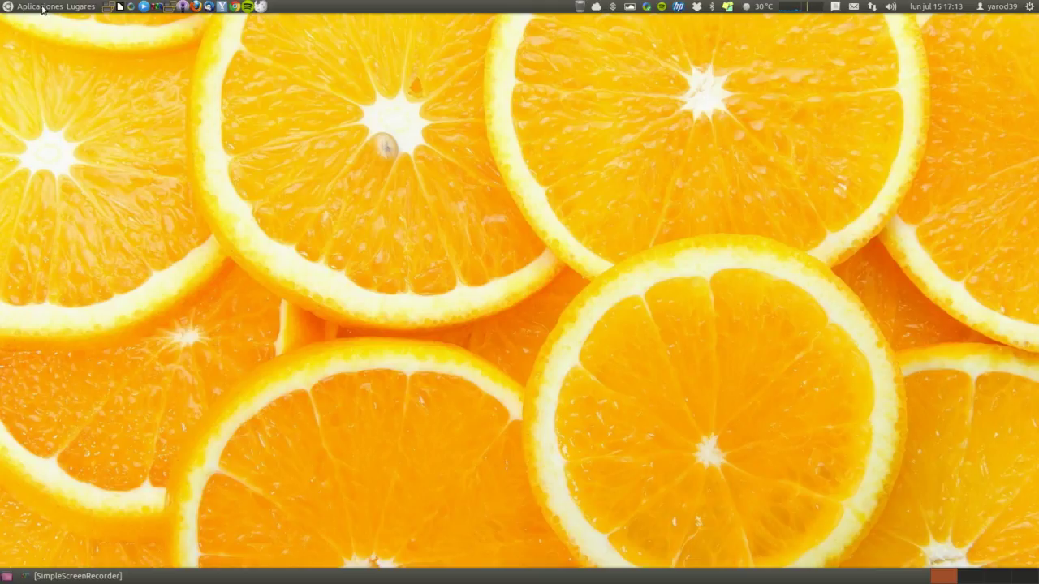
- Look through the installed graphics programs in the desktop's Gráficos category, and leave the list
click(42, 10)
mouse_move(48, 165)
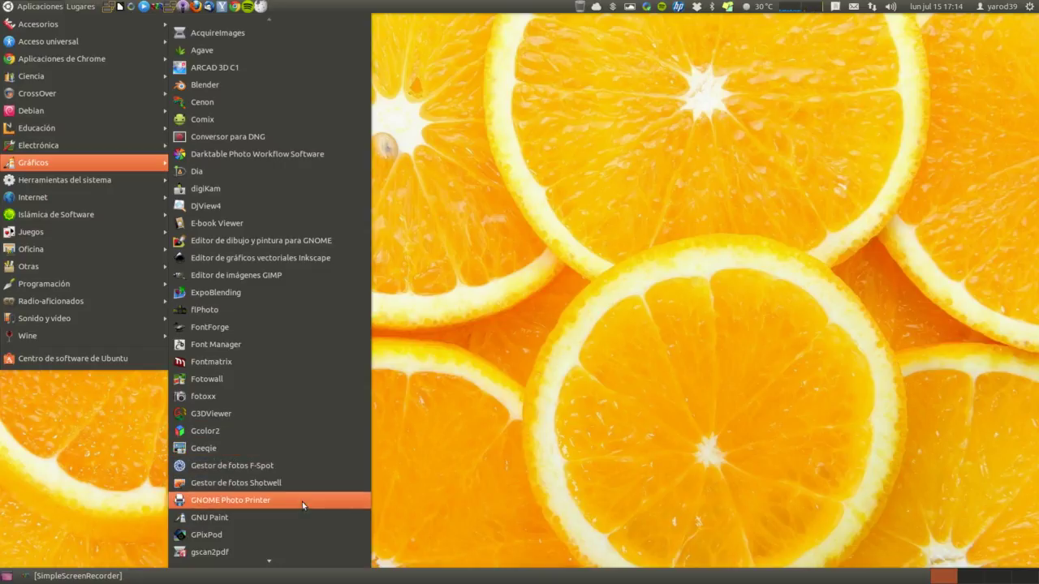
mouse_move(290, 561)
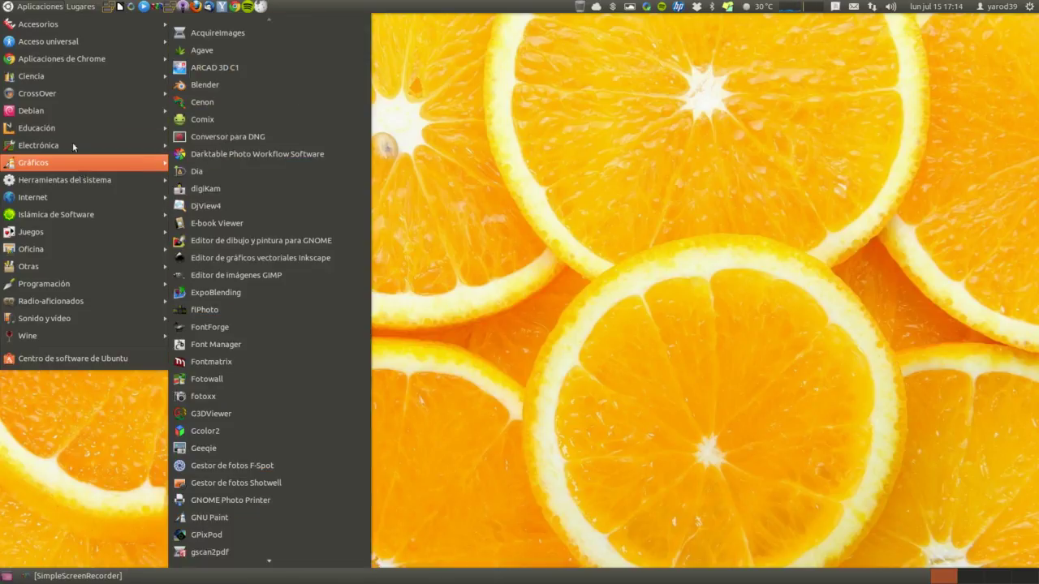
click(36, 6)
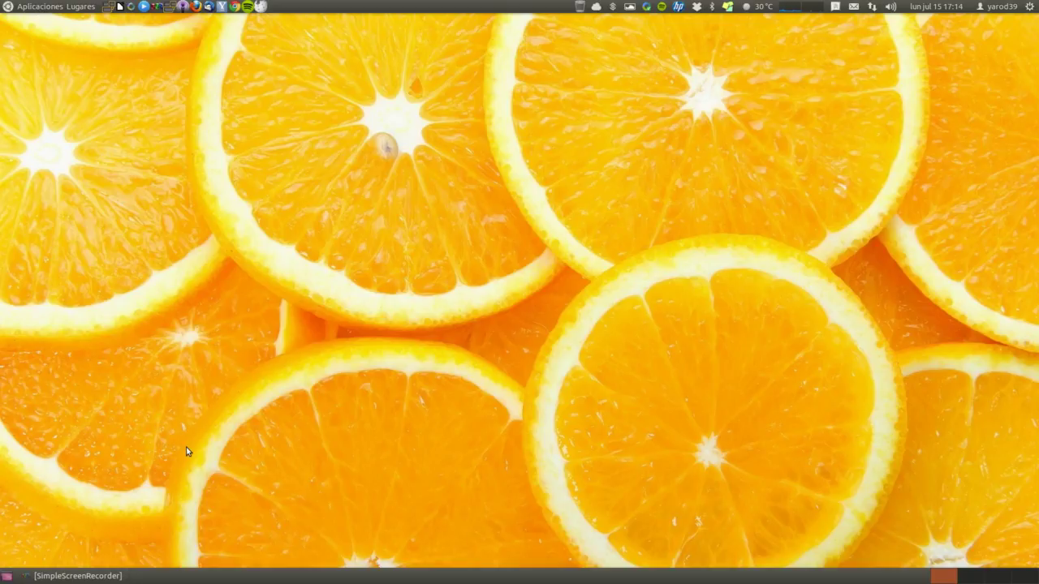
click(73, 575)
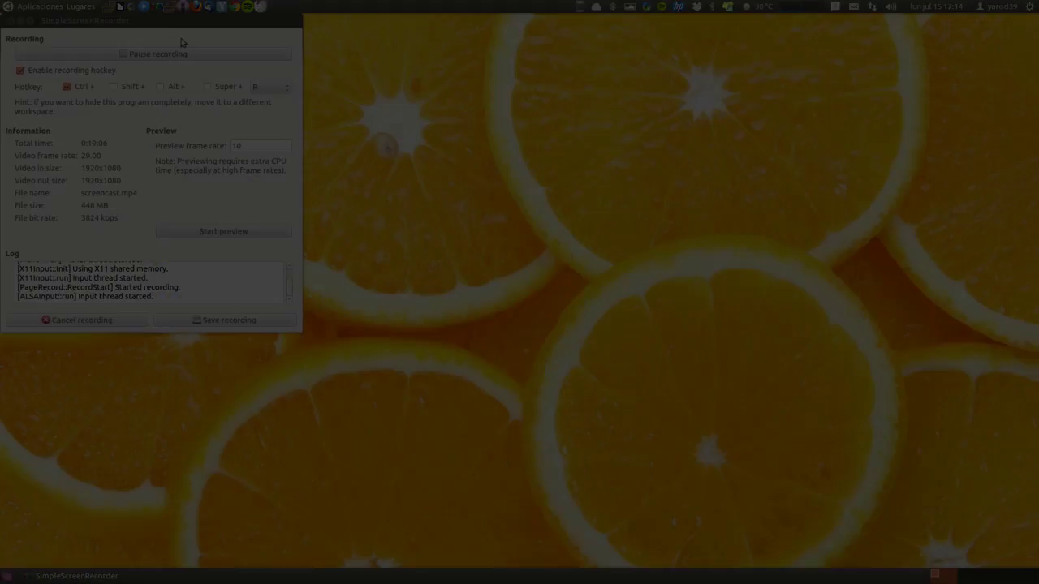